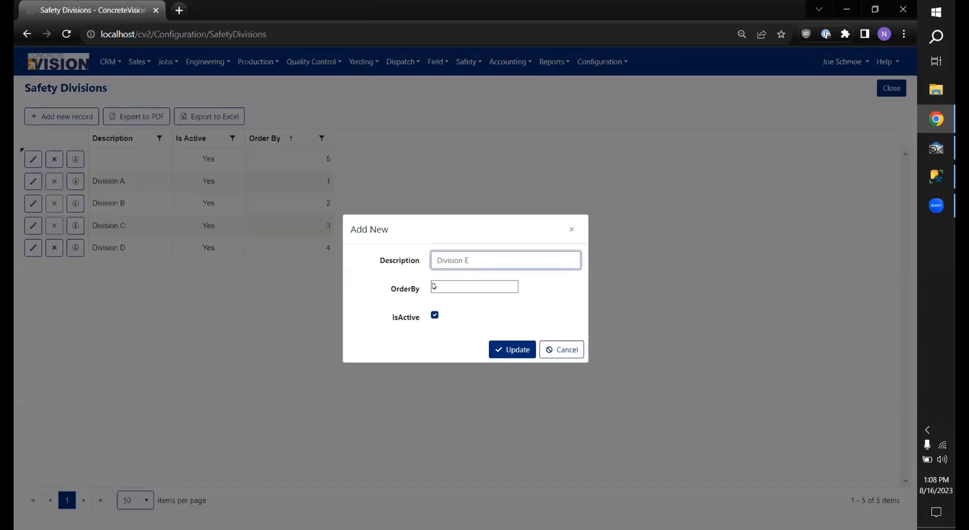
Step: Save Division E as an active safety division with order 5
left_click(500, 349)
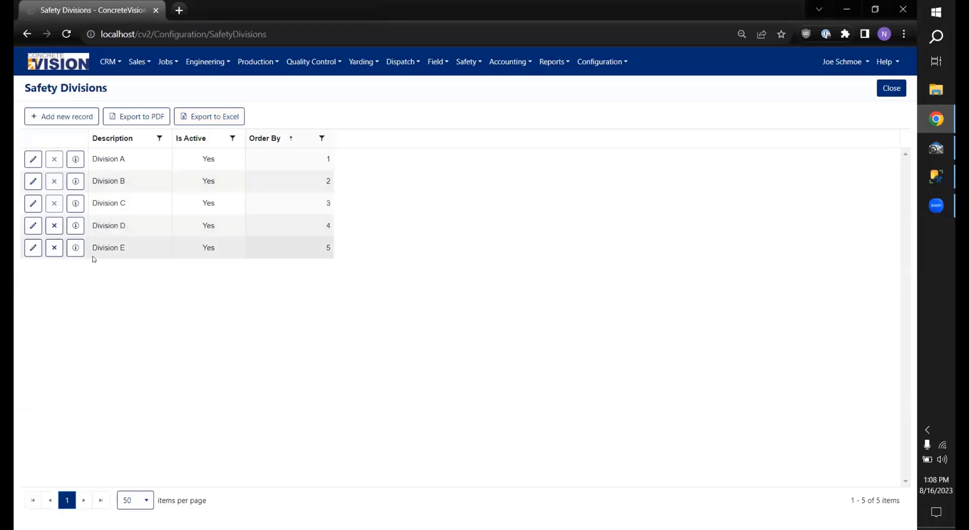
left_click(605, 65)
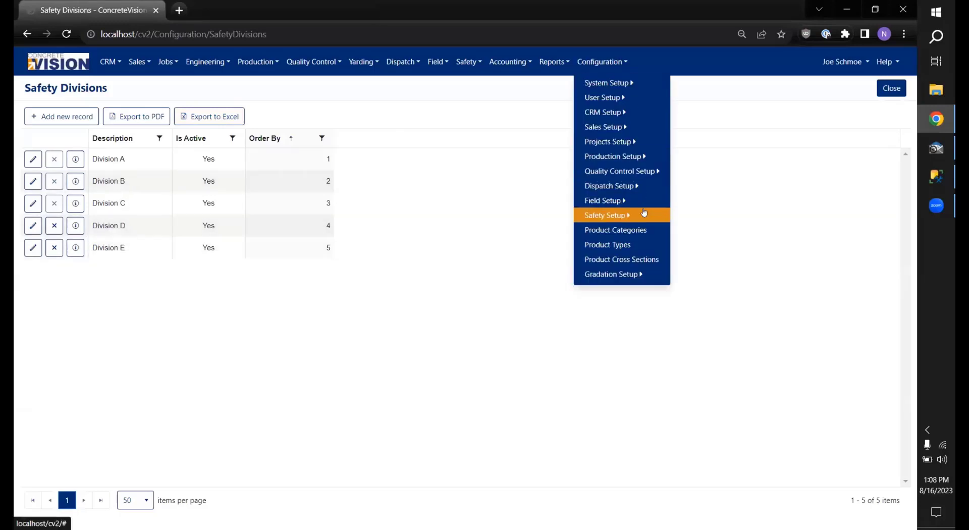
Step: Start a new Safety Location in Division E described 'Safety Location E'
mouse_move(609, 215)
left_click(710, 231)
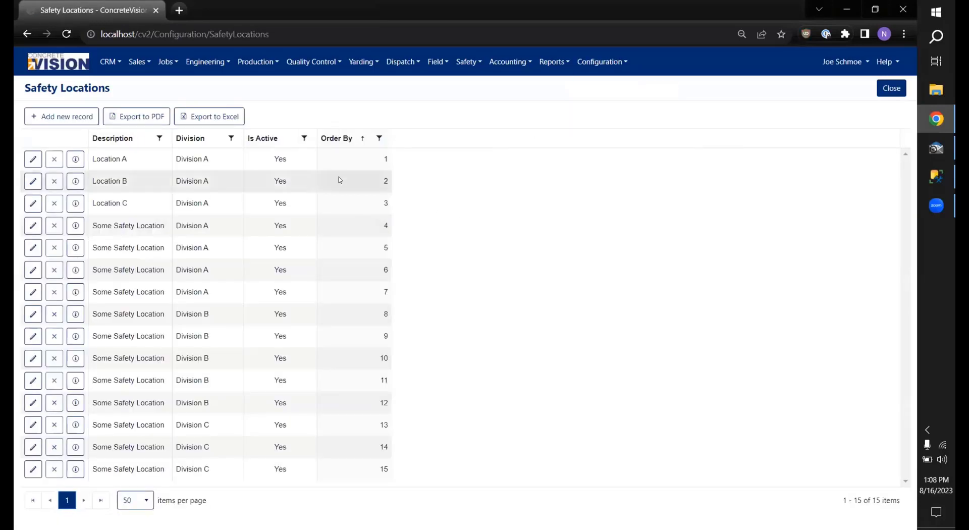
left_click(92, 116)
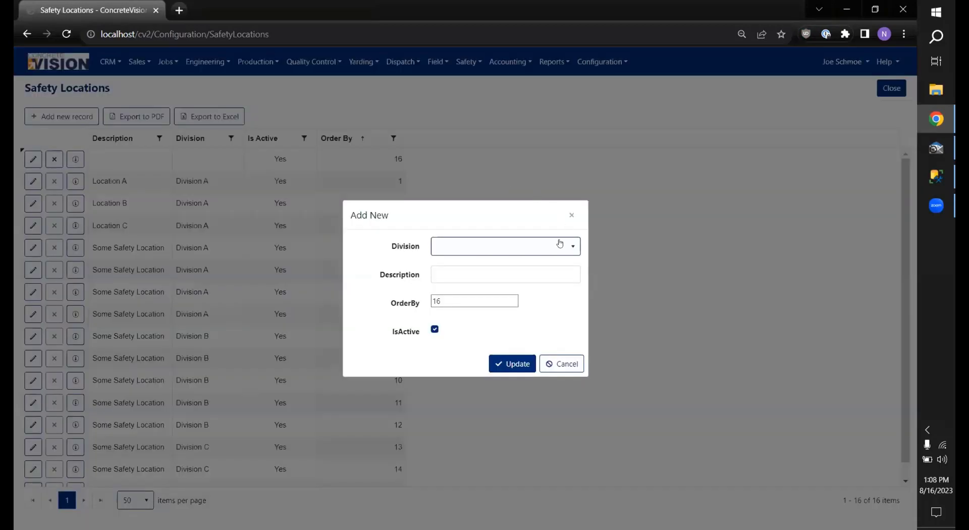
left_click(559, 243)
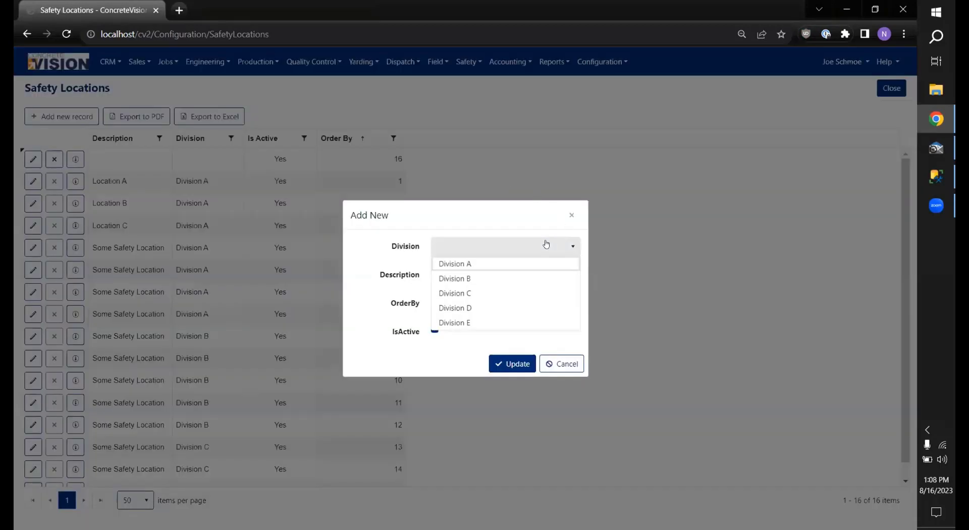
left_click(496, 323)
left_click(466, 272)
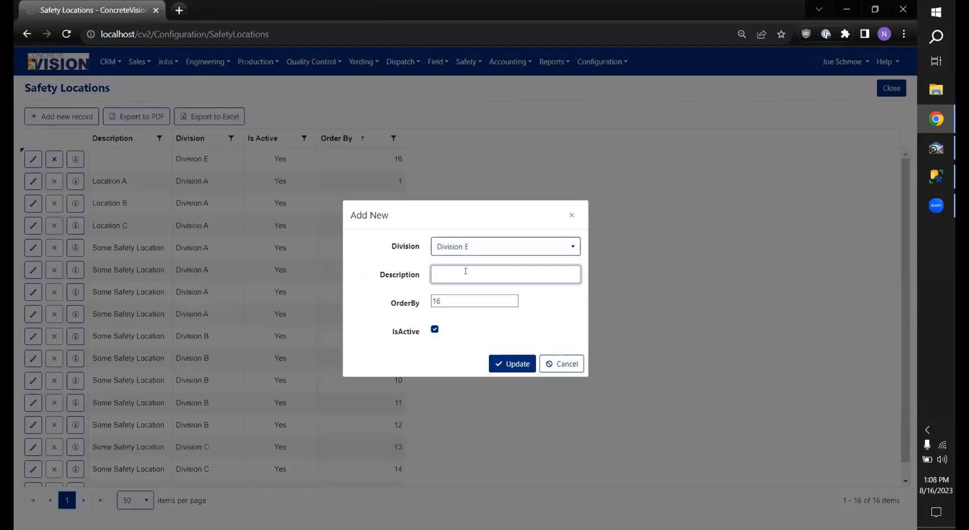
type("Safety Location E")
Step: Set the location's order to 8, keep it active, and save it
left_click(510, 301)
left_click(513, 298)
left_click(513, 303)
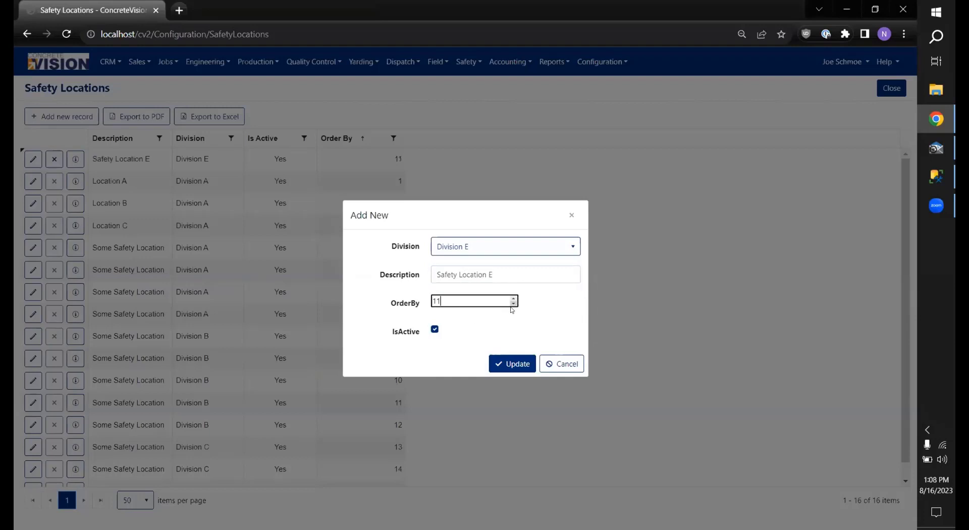
left_click(513, 303)
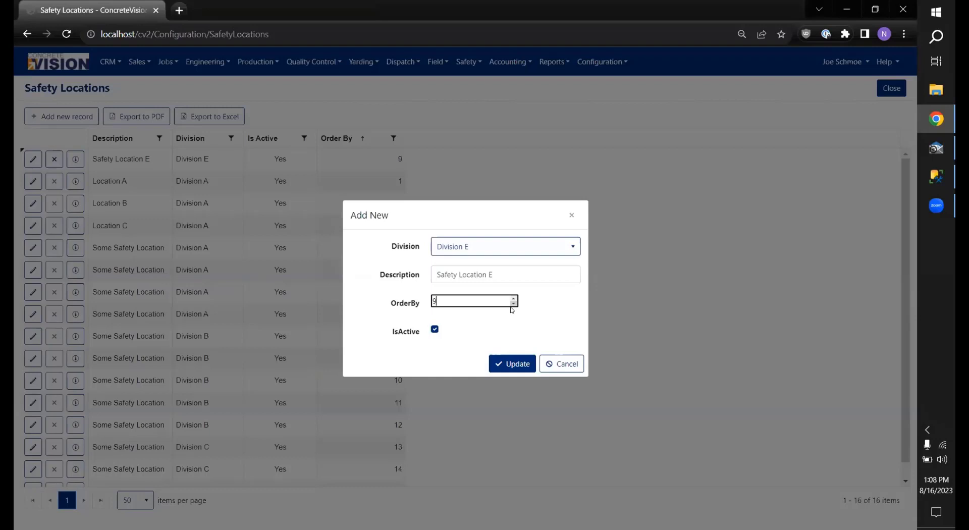
left_click(435, 330)
left_click(435, 331)
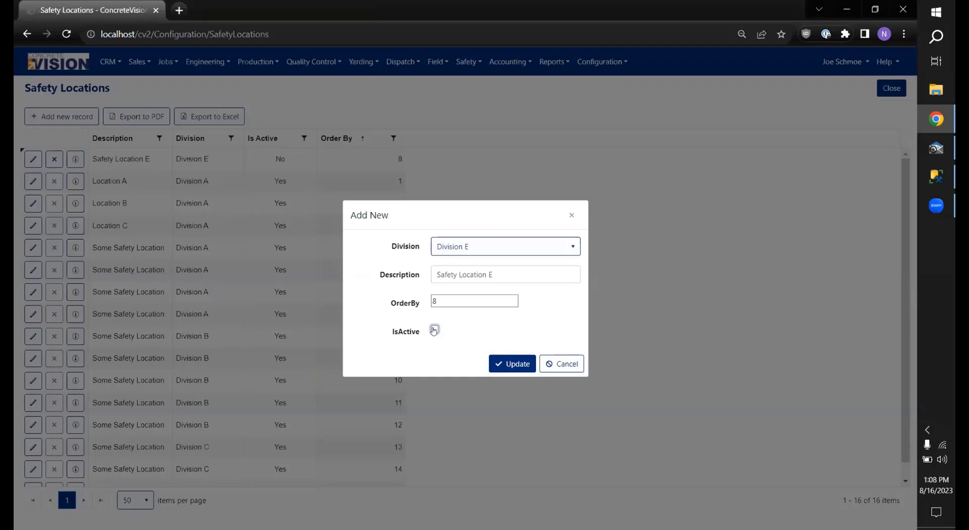
left_click(434, 331)
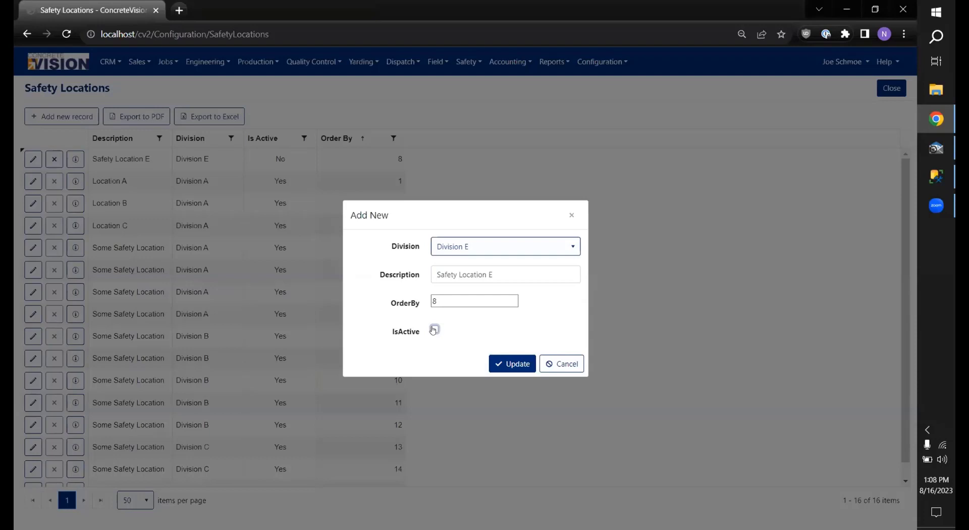
left_click(499, 364)
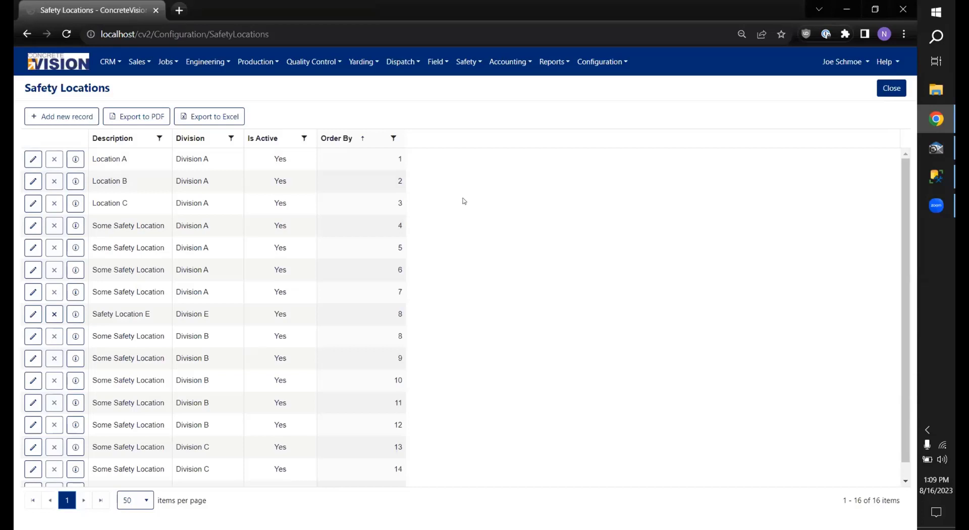
Step: Go to the Safety Areas list under Configuration > Safety Setup
left_click(615, 62)
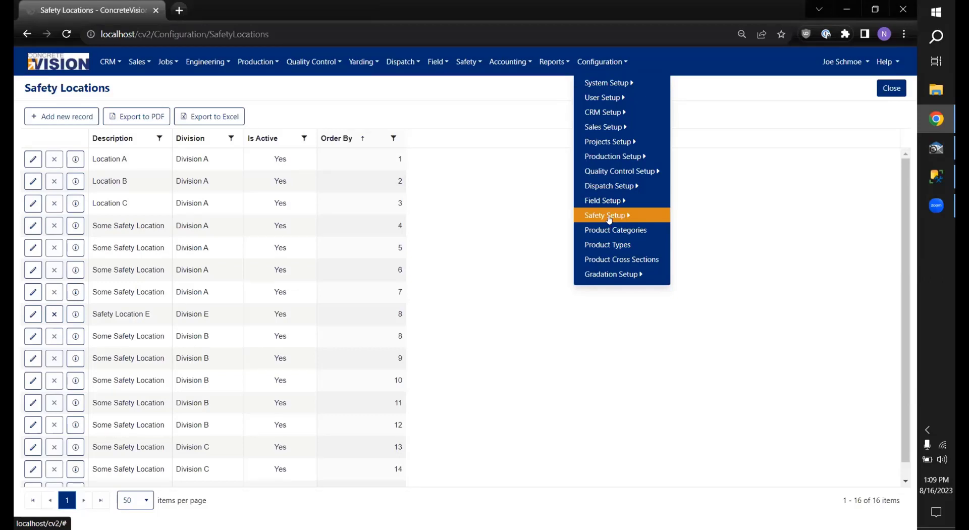
left_click(610, 218)
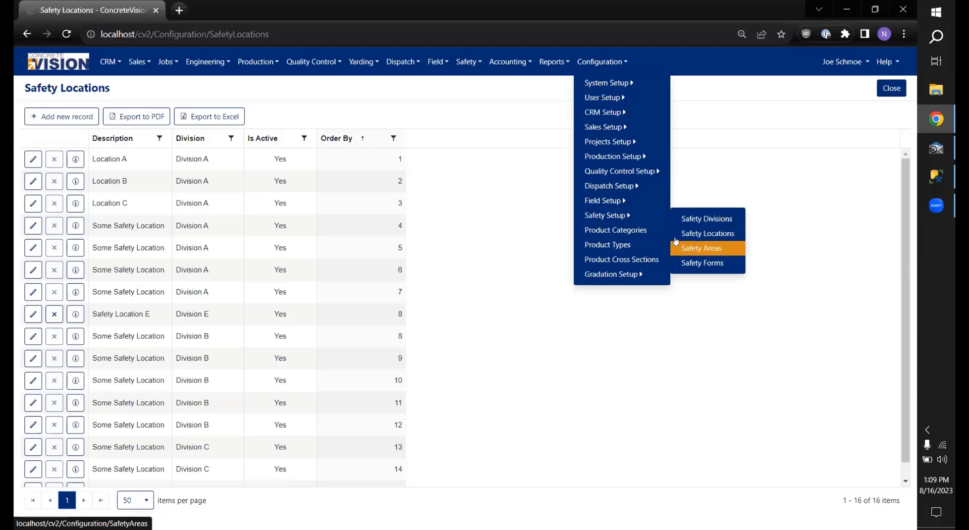
left_click(692, 250)
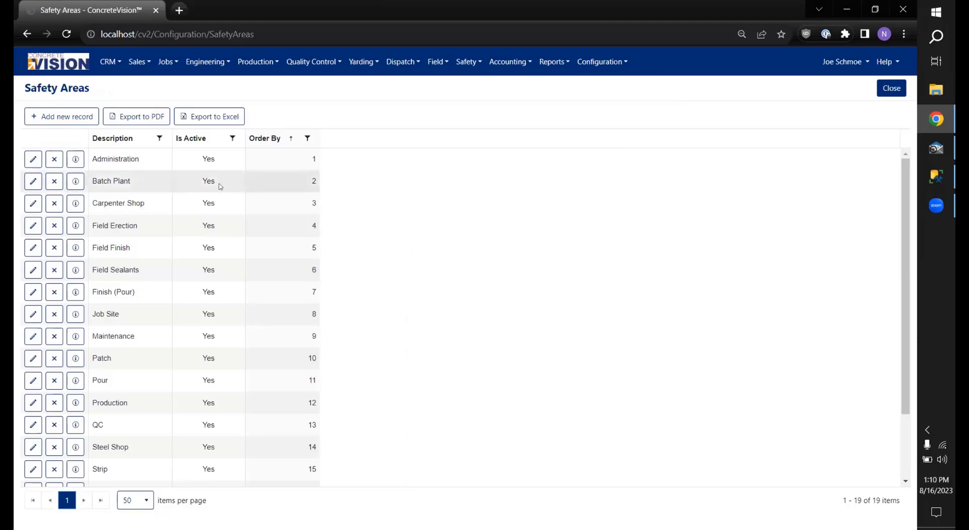
Step: Add a safety area 'by the water cooler' and check the downloaded Safety Areas exports
scroll(212, 194, "down", 2)
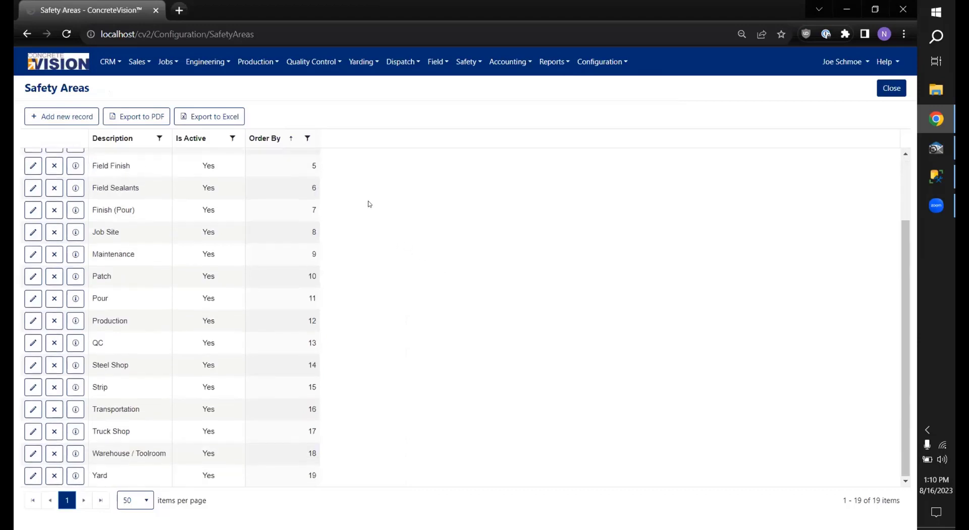
left_click(62, 116)
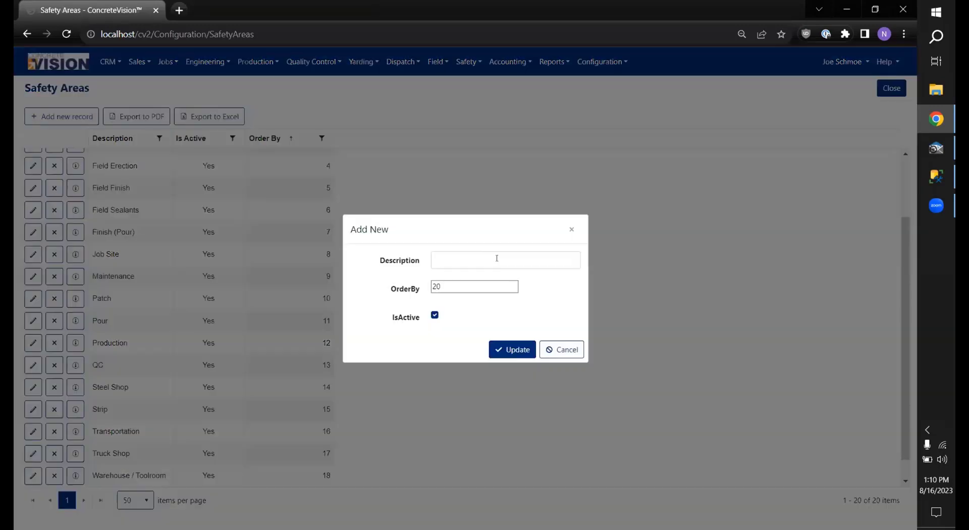
left_click(494, 257)
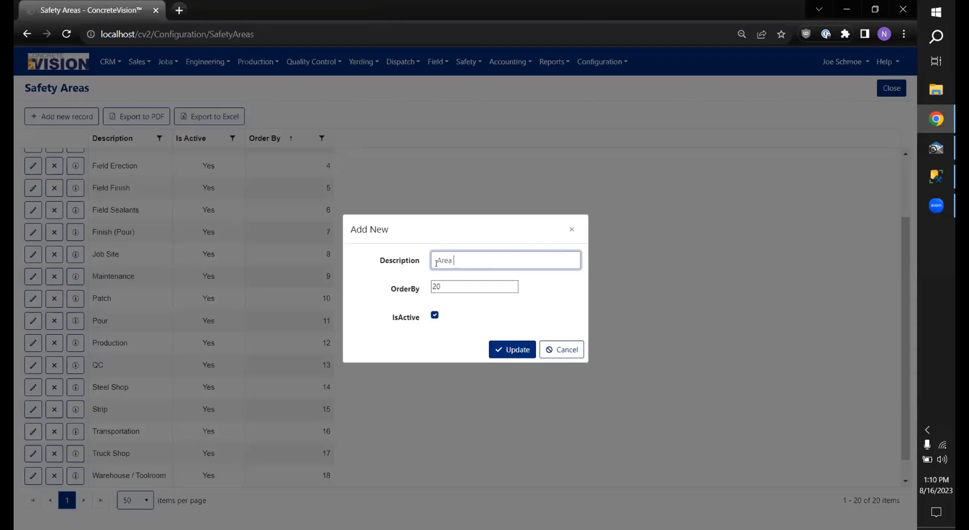
type("by the water cooler")
left_click(497, 349)
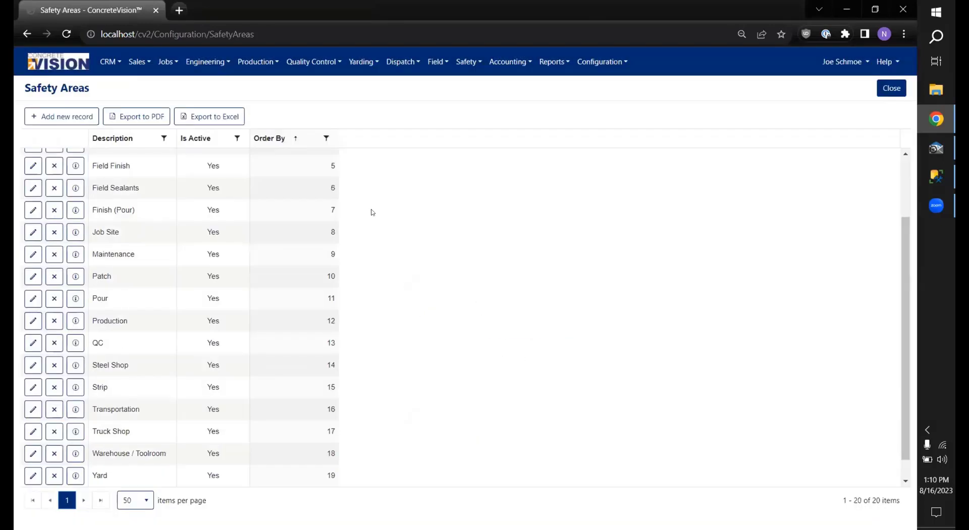
scroll(200, 247, "up", 3)
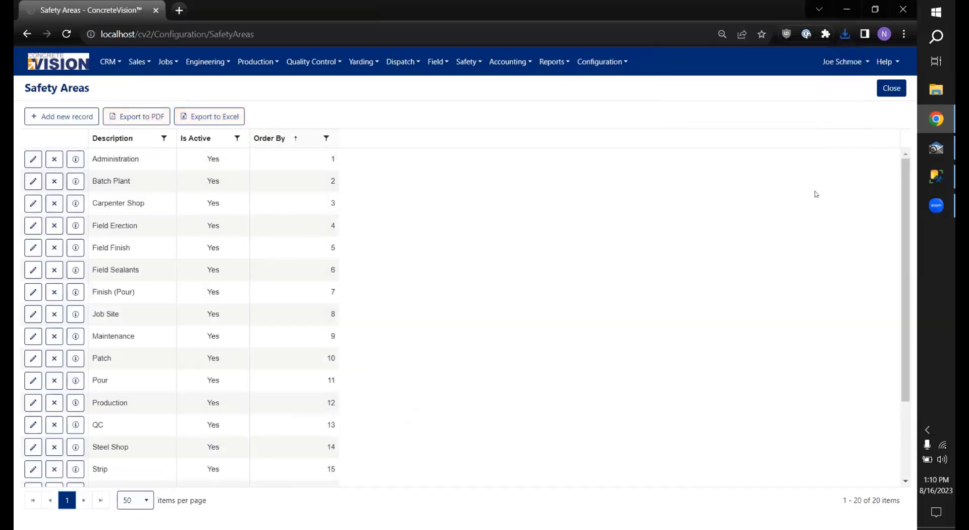
left_click(846, 36)
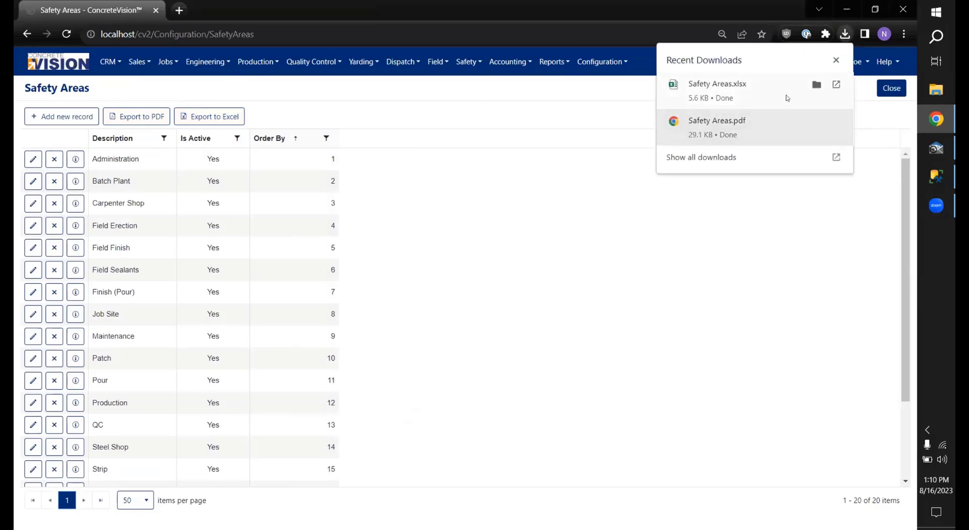
left_click(772, 90)
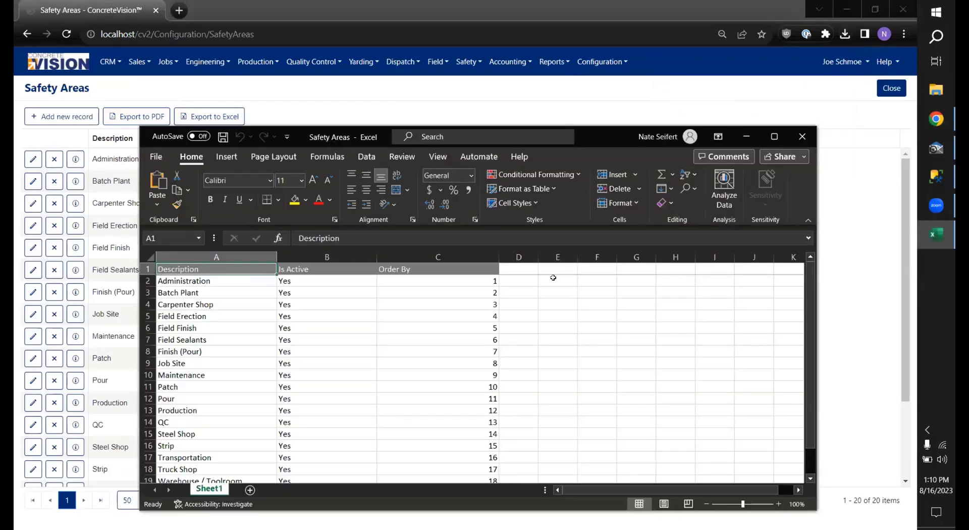
left_click(803, 136)
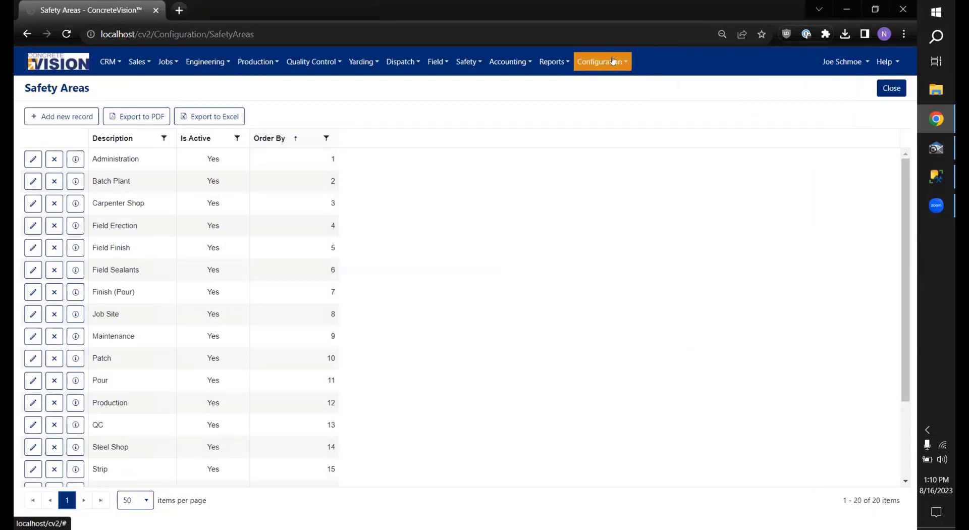
Step: Open the Safety group's contacts in CRM Setup > Contact Dropdown Setup
left_click(609, 62)
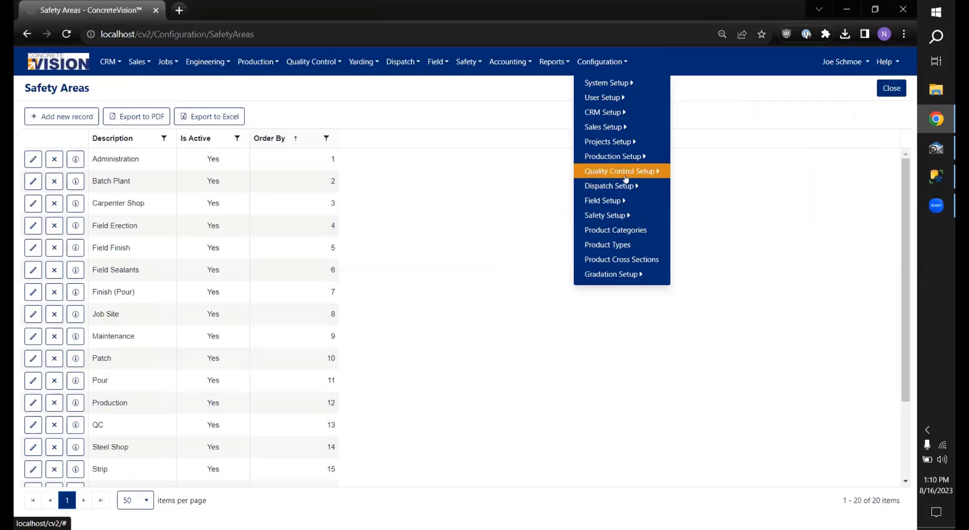
left_click(623, 116)
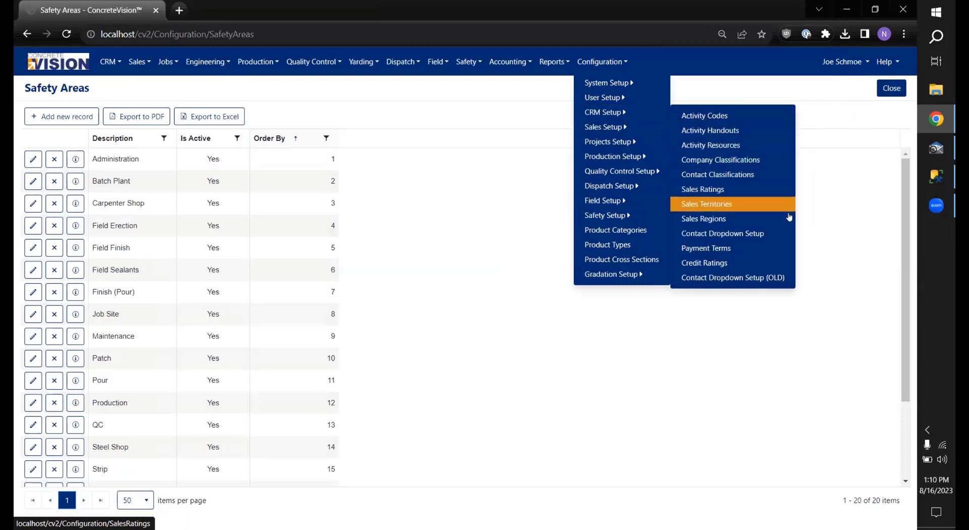
left_click(740, 235)
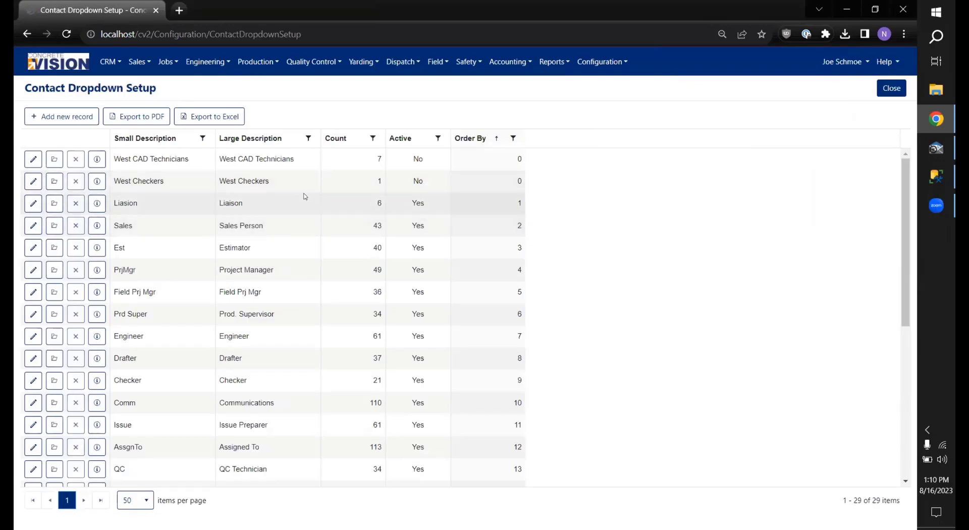
scroll(305, 212, "down", 5)
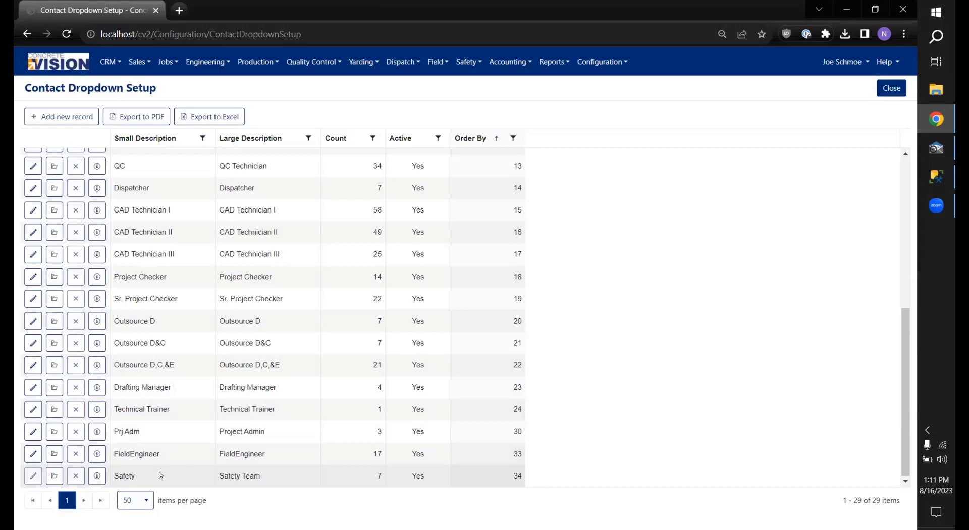
left_click(55, 476)
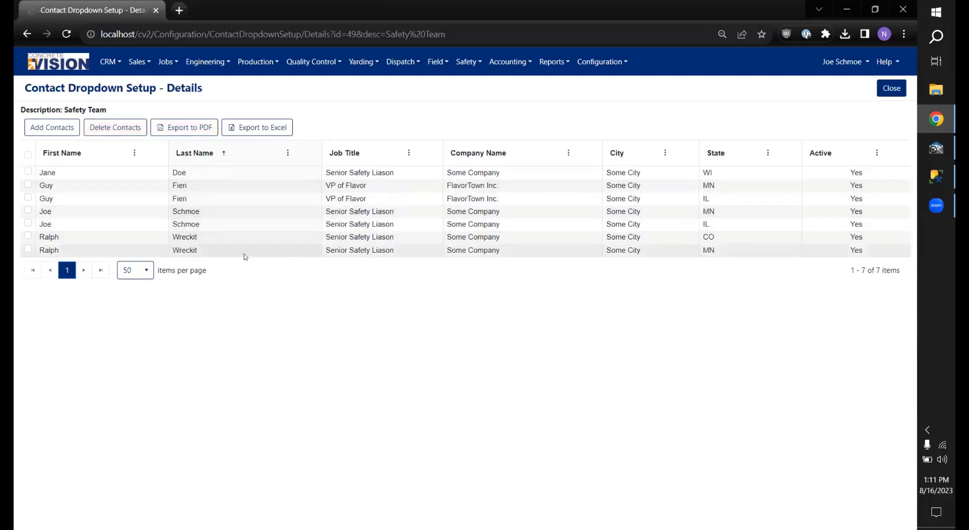
Step: Add a VP of Flavor contact to the Safety Team group
left_click(52, 129)
scroll(228, 282, "down", 5)
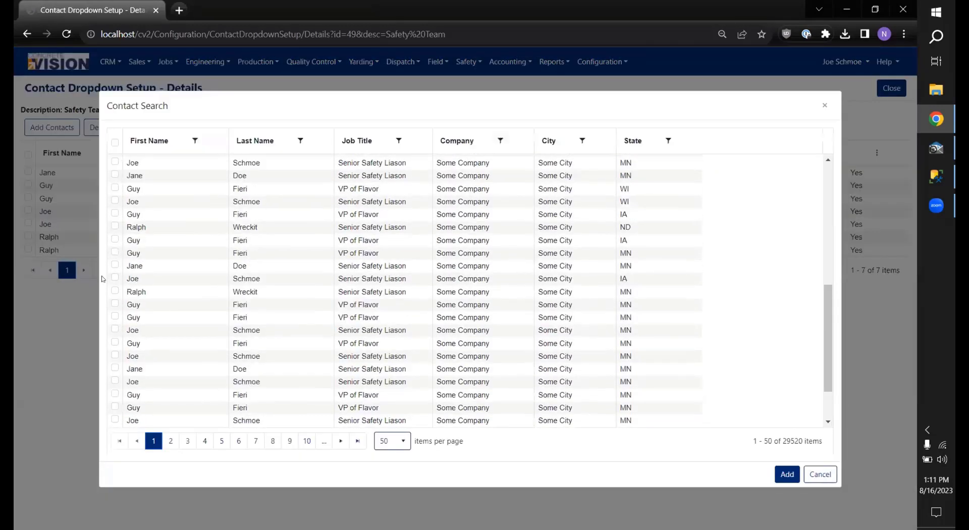
left_click(115, 303)
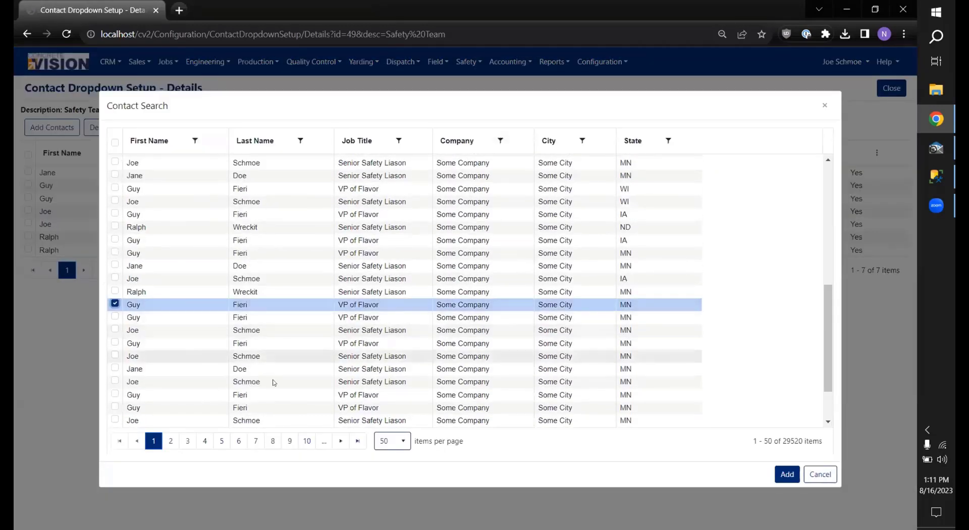
left_click(785, 475)
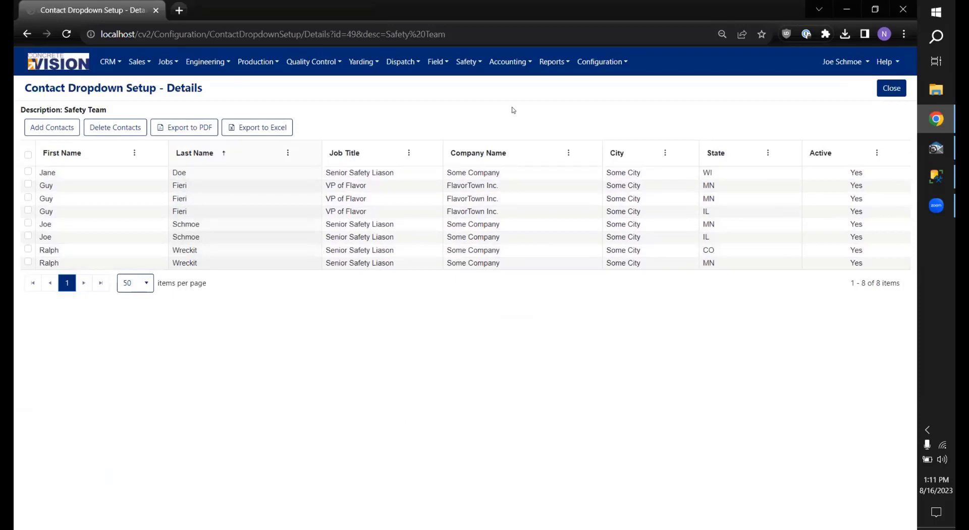
left_click(466, 63)
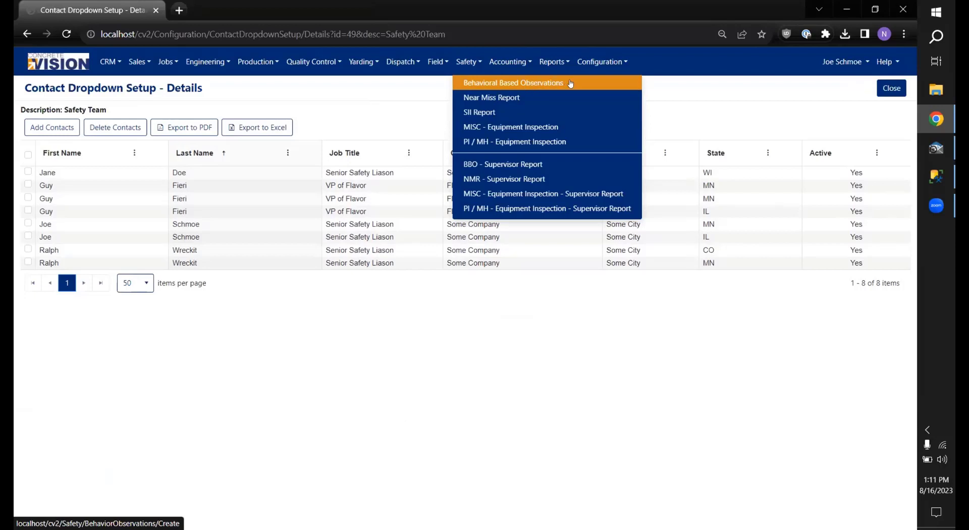
Step: Create a new Behavioral Based Observations form, starting at the Observer Name field
left_click(512, 85)
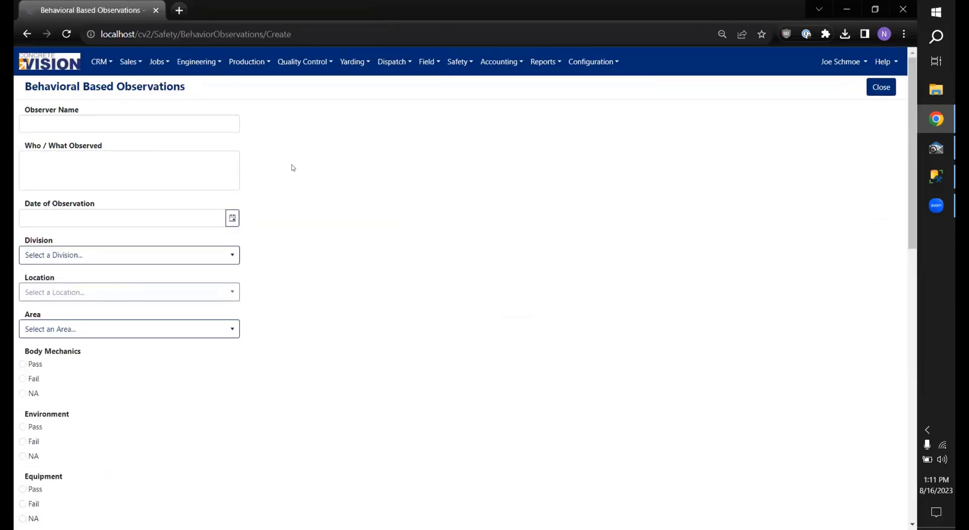
scroll(292, 167, "down", 1)
scroll(290, 167, "up", 1)
left_click(180, 124)
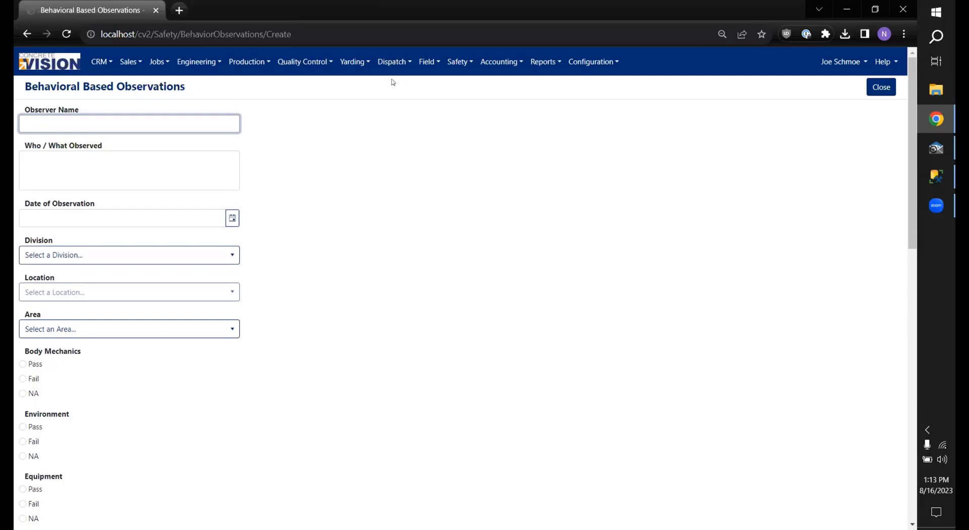
Step: Enter the observer's name and set Who / What Observed to 'Bed 2'
left_click(183, 157)
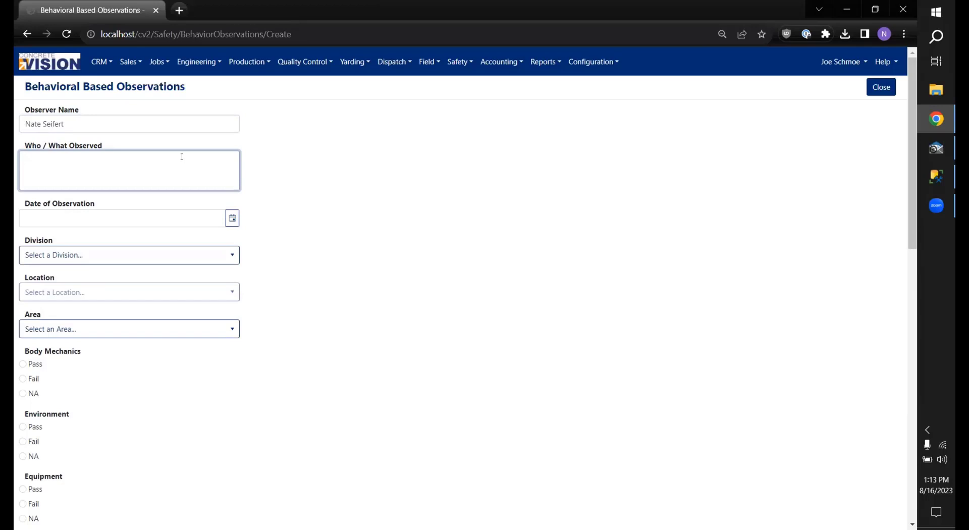
type("People")
key("BackSpace")
key("BackSpace")
key("BackSpace")
key("BackSpace")
key("BackSpace")
key("BackSpace")
type("Bed 2")
Step: Date the observation 08/16/2023 with Division A and Location B
left_click(231, 219)
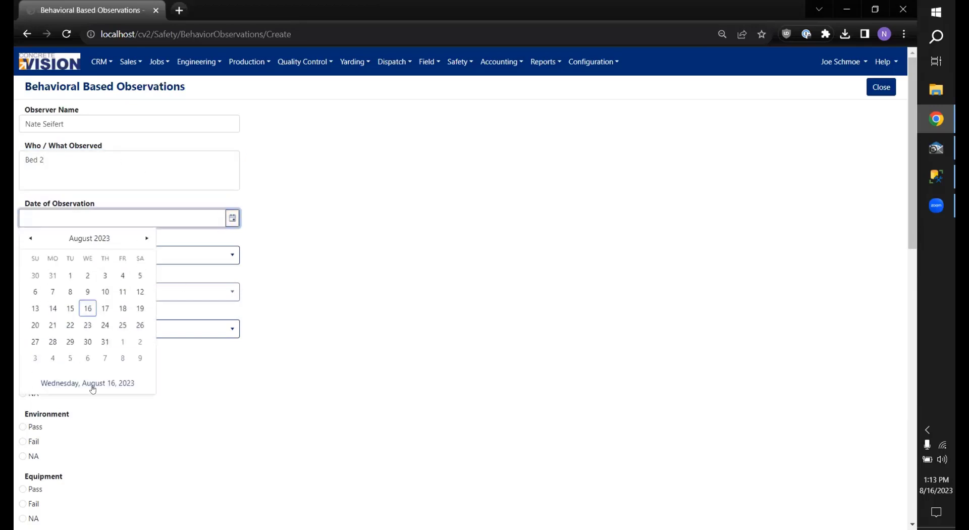
left_click(89, 307)
left_click(229, 255)
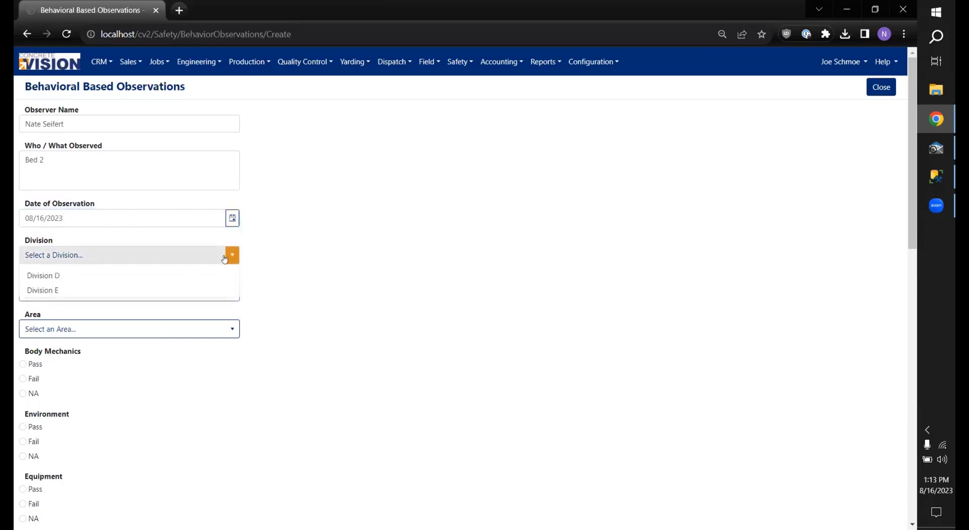
left_click(116, 284)
left_click(162, 291)
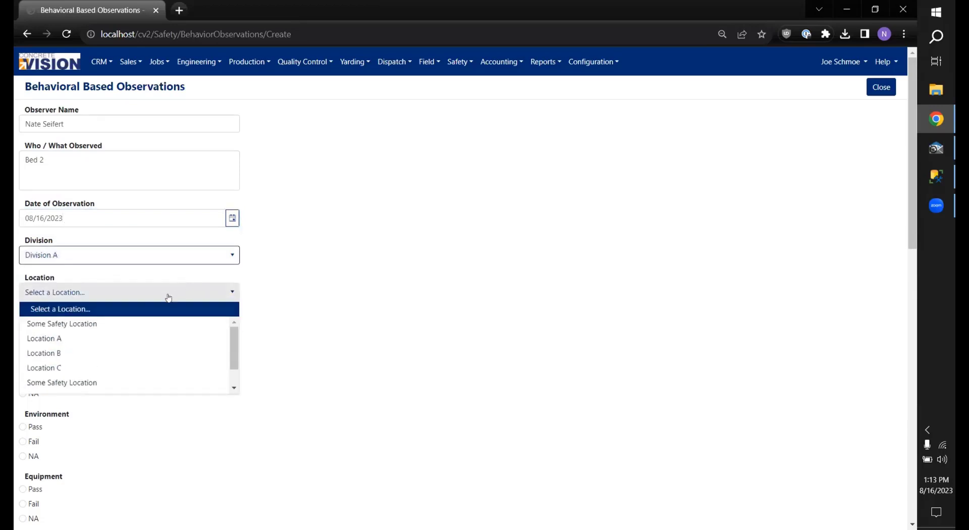
left_click(89, 353)
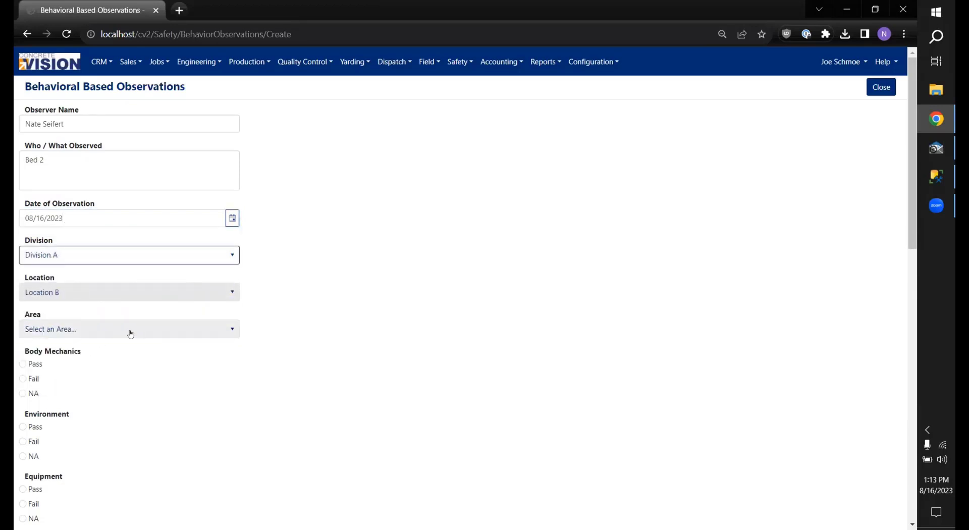
Step: Set the observation area to Carpenter Shop
left_click(159, 332)
scroll(152, 344, "down", 2)
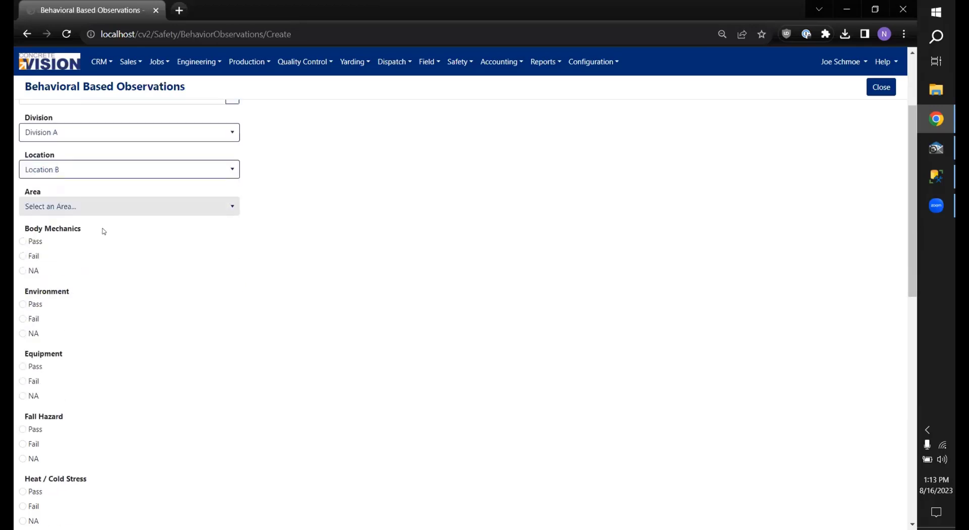
left_click(103, 209)
left_click(101, 265)
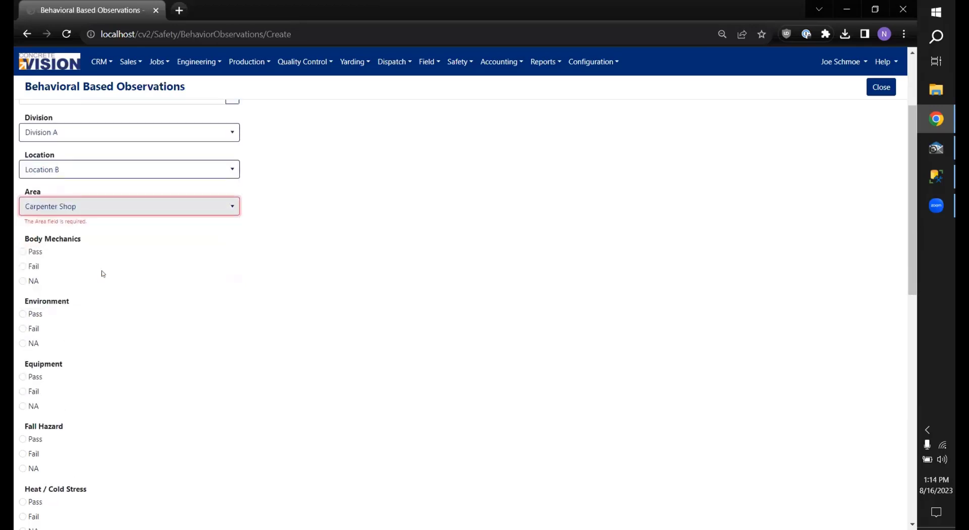
left_click(115, 212)
scroll(102, 272, "up", 1)
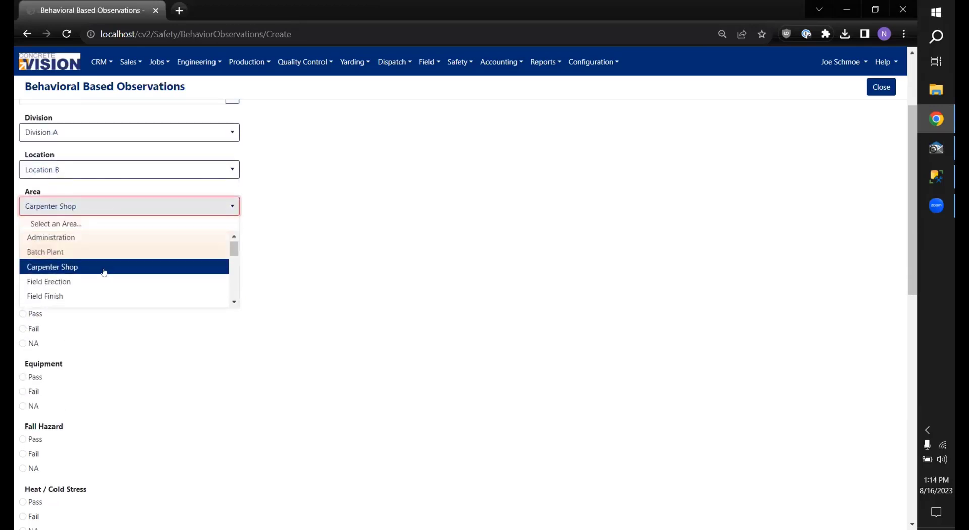
left_click(158, 264)
Step: Mark Body Mechanics and Environment as Pass
scroll(57, 250, "down", 1)
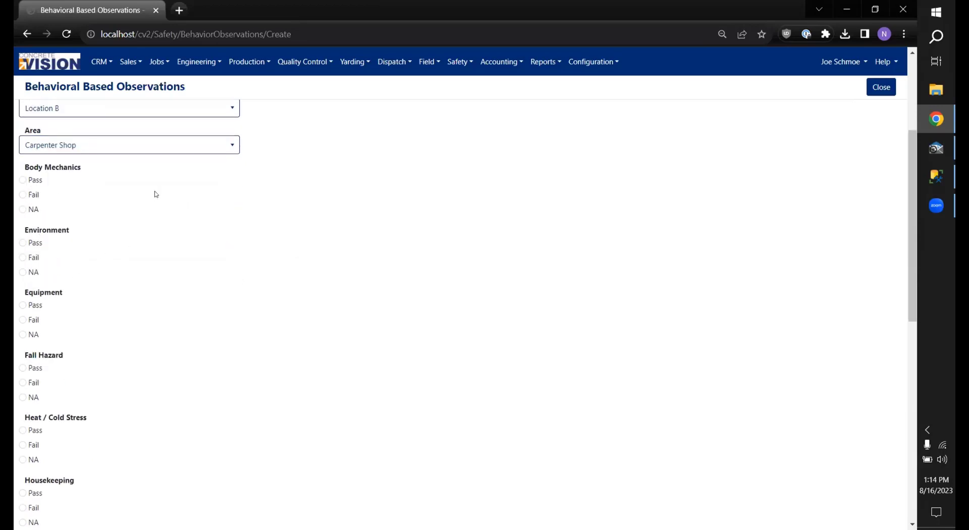
scroll(126, 178, "down", 1)
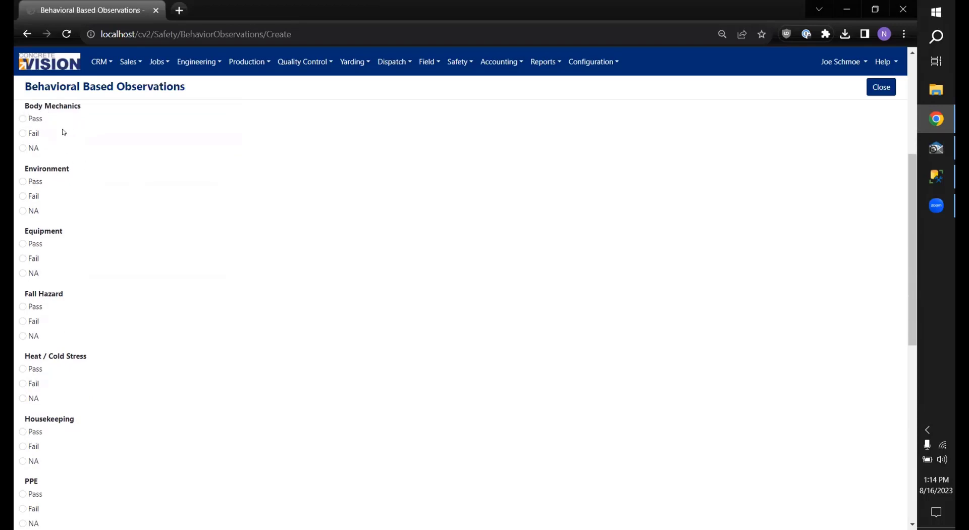
left_click(23, 119)
left_click(18, 181)
Step: Mark Environment, Equipment, Fall Hazard, Heat / Cold Stress, Housekeeping and PPE as Pass
left_click(23, 183)
left_click(23, 245)
left_click(23, 307)
scroll(30, 303, "down", 3)
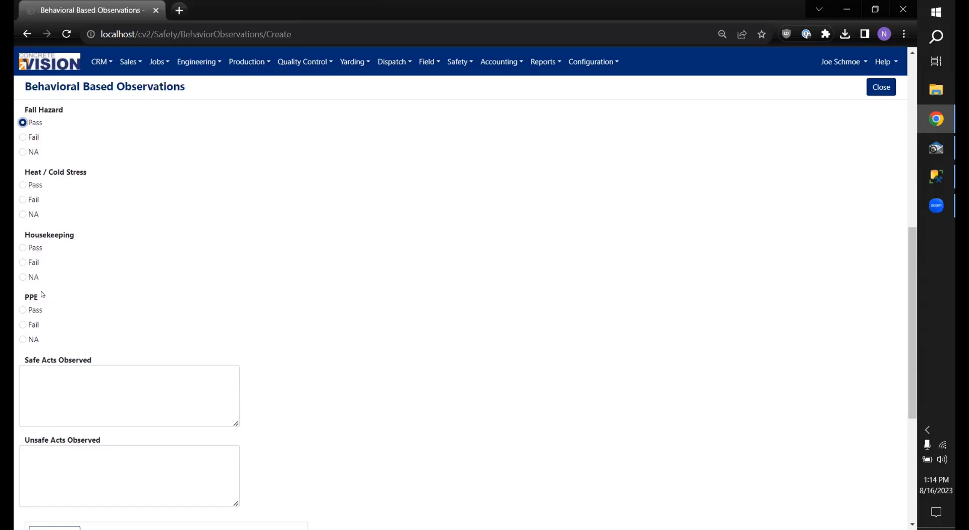
left_click(23, 185)
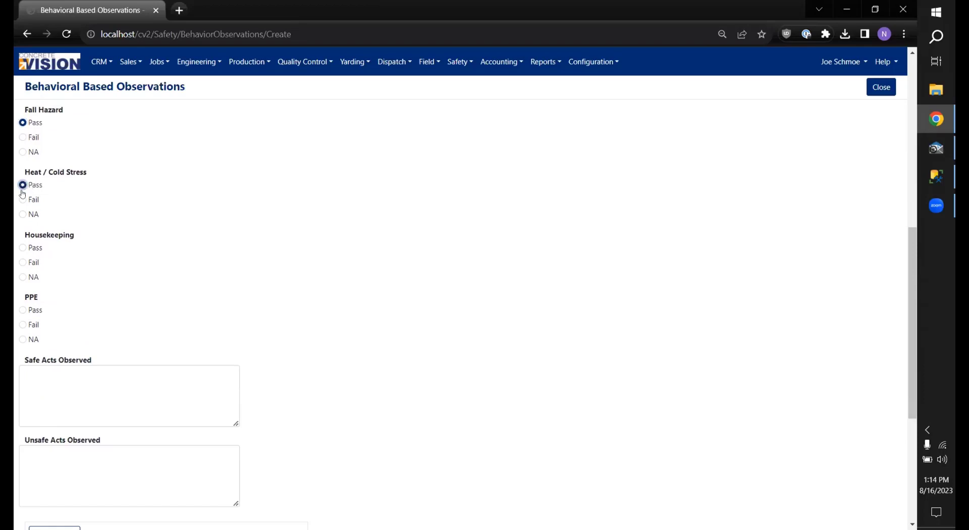
left_click(23, 249)
left_click(23, 310)
scroll(199, 253, "down", 2)
left_click(90, 269)
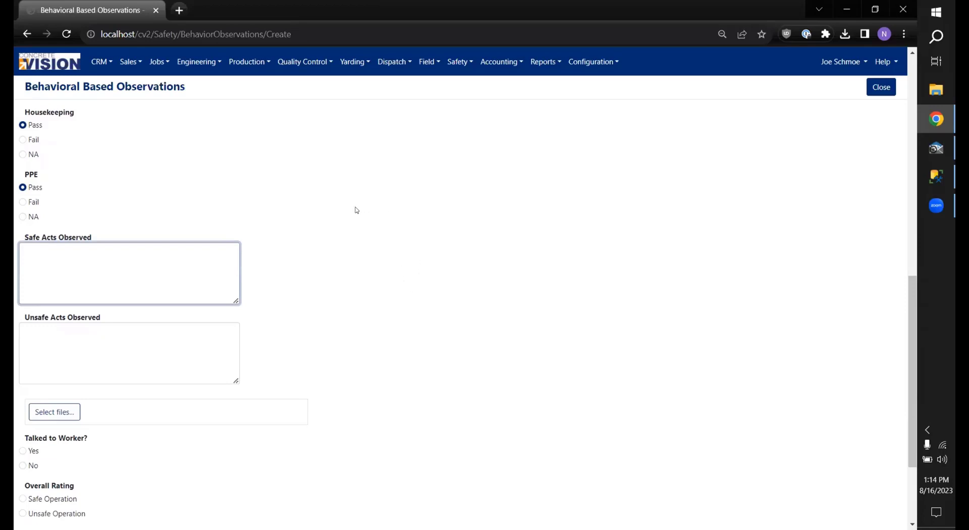
scroll(343, 210, "down", 1)
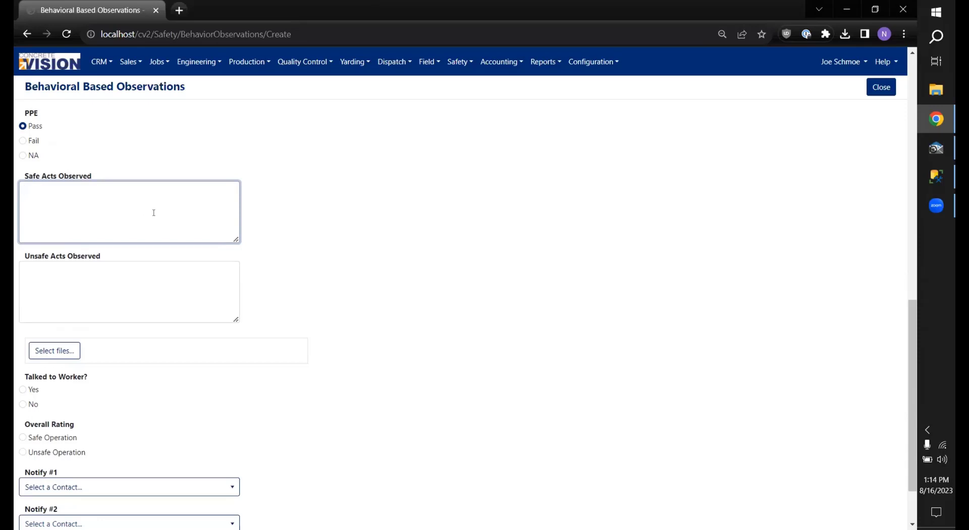
Step: Enter 'Not wearing safety glasses' as the unsafe act and 'Cleaned up spill' as the safe act
left_click(189, 274)
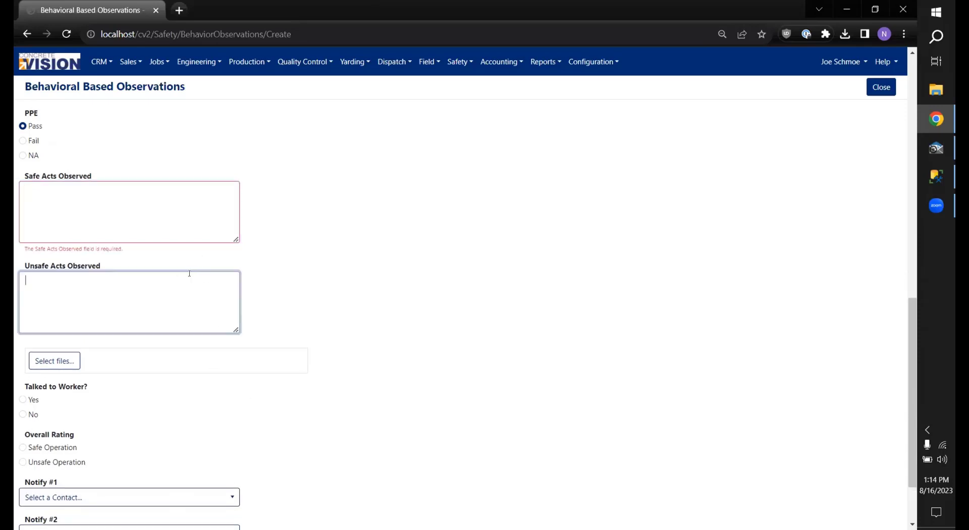
type("NOt wea")
key("BackSpace")
key("BackSpace")
key("BackSpace")
type("wearing safet")
left_click(161, 193)
type("Cleaned up spill")
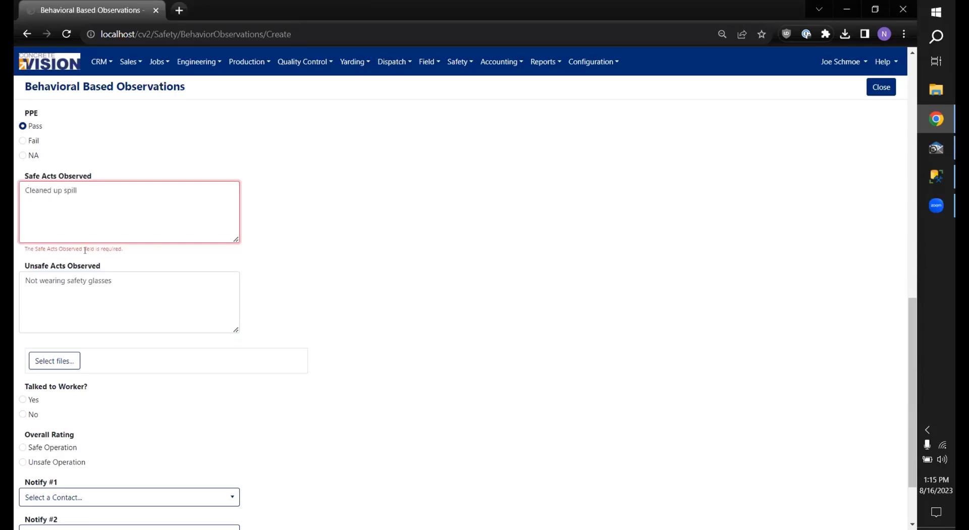
Step: Attach Safety Areas.pdf from the Downloads folder to the observation
left_click(311, 275)
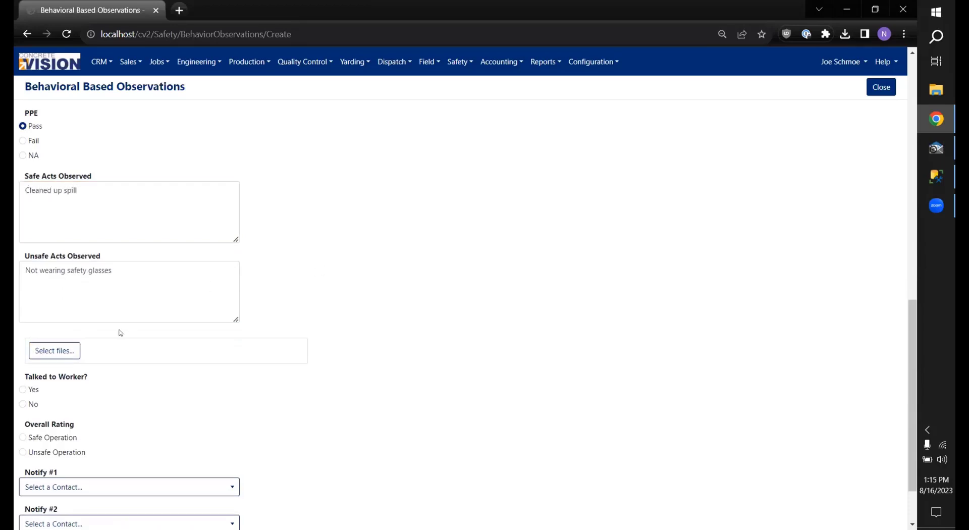
left_click(54, 349)
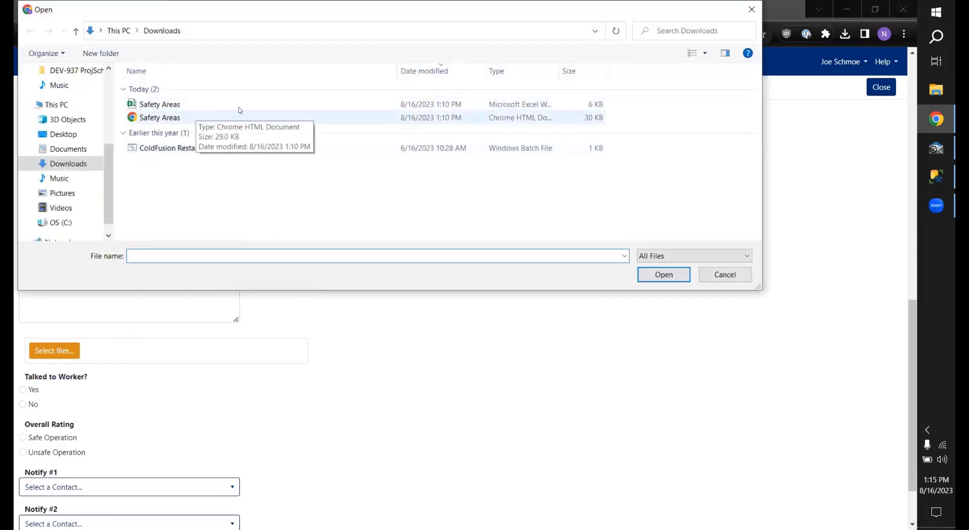
double_click(203, 117)
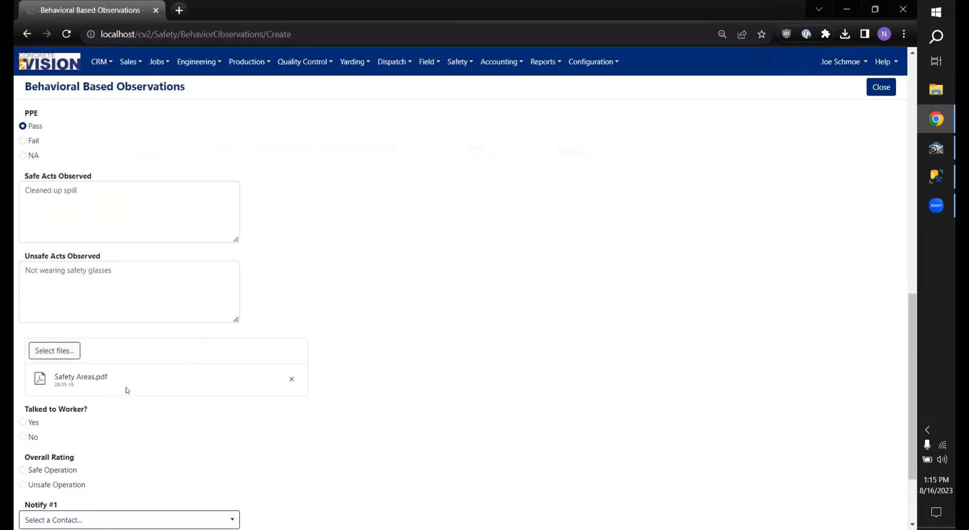
scroll(253, 321, "down", 2)
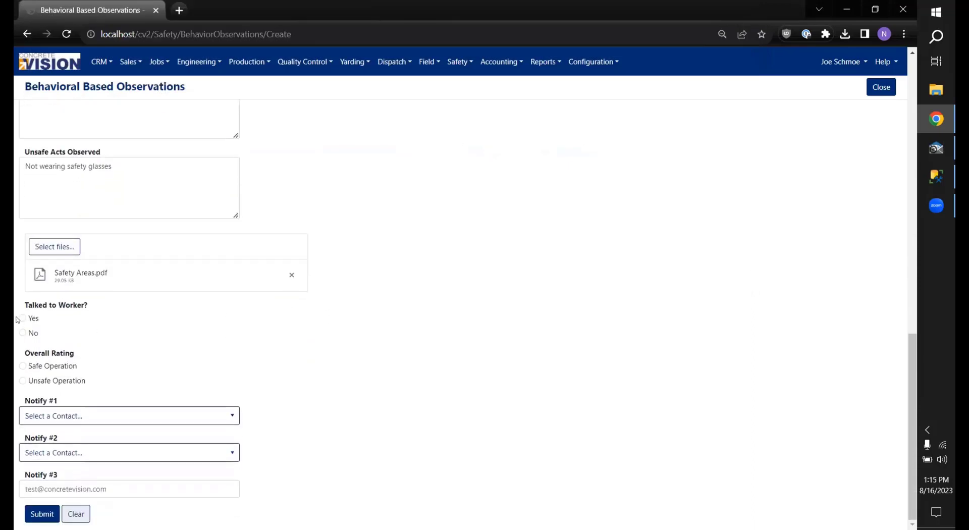
Step: Set Talked to Worker to Yes, rating to Safe Operation, and choose the Notify #1 contact
left_click(22, 318)
left_click(49, 367)
left_click(161, 416)
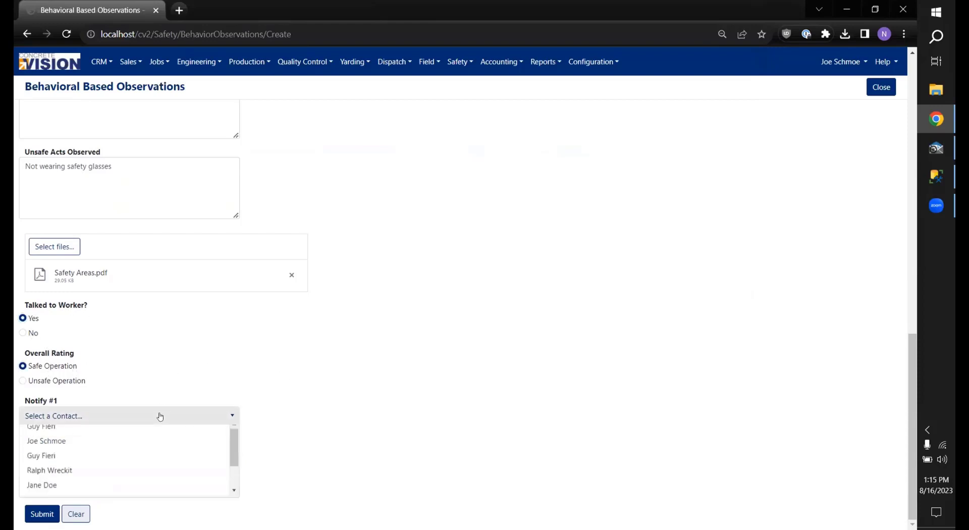
scroll(96, 459, "down", 2)
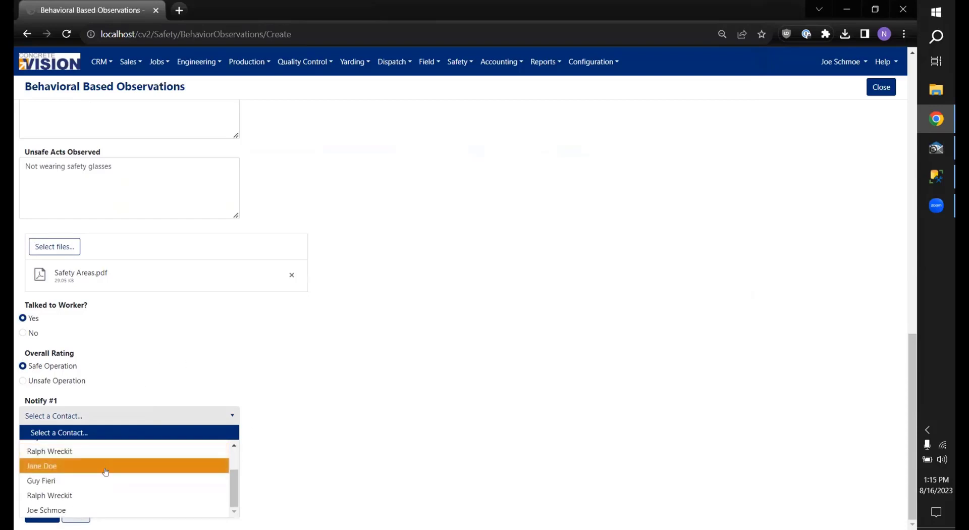
left_click(106, 467)
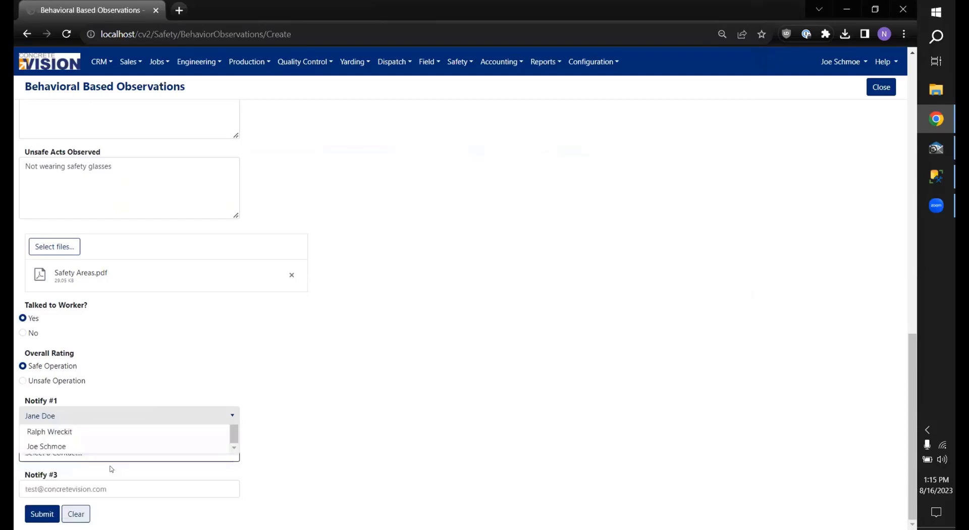
Step: Choose the Notify #2 contact, submit the report, and open a new browser tab
left_click(136, 459)
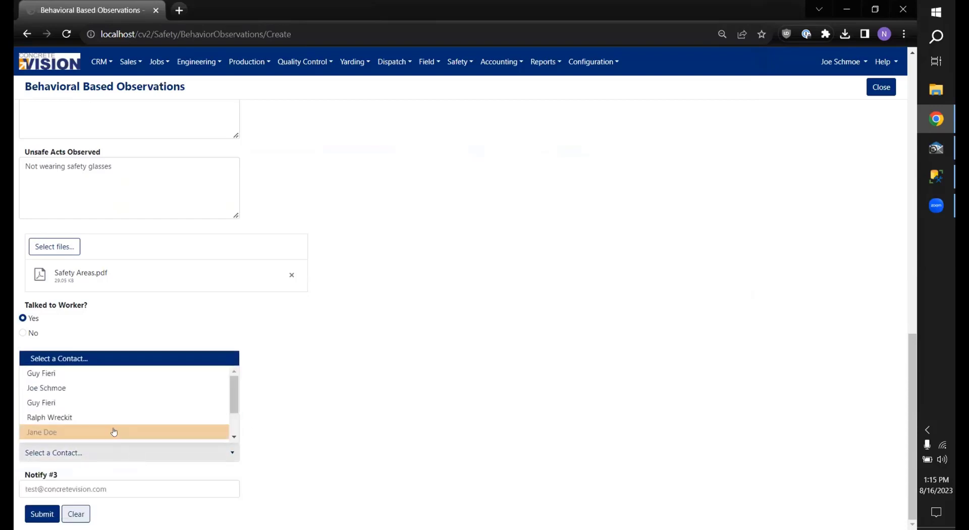
left_click(121, 391)
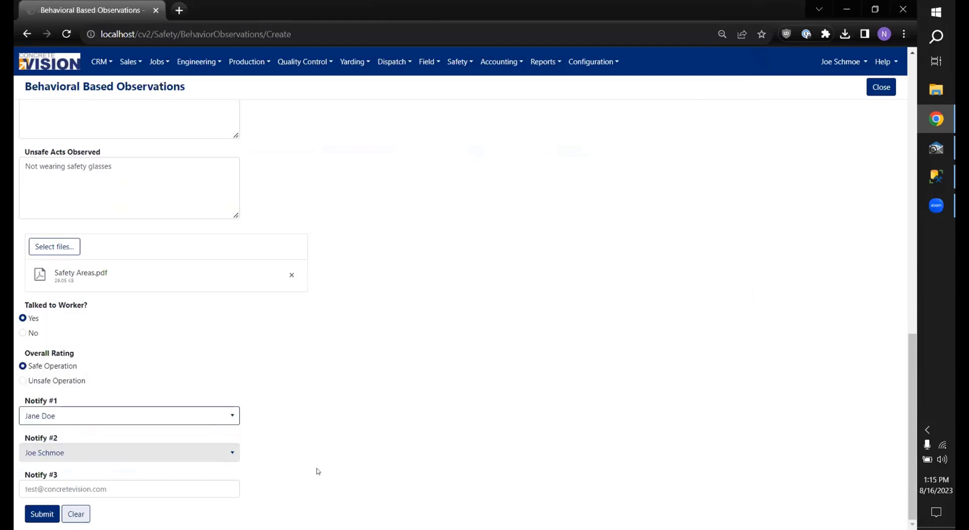
left_click(33, 514)
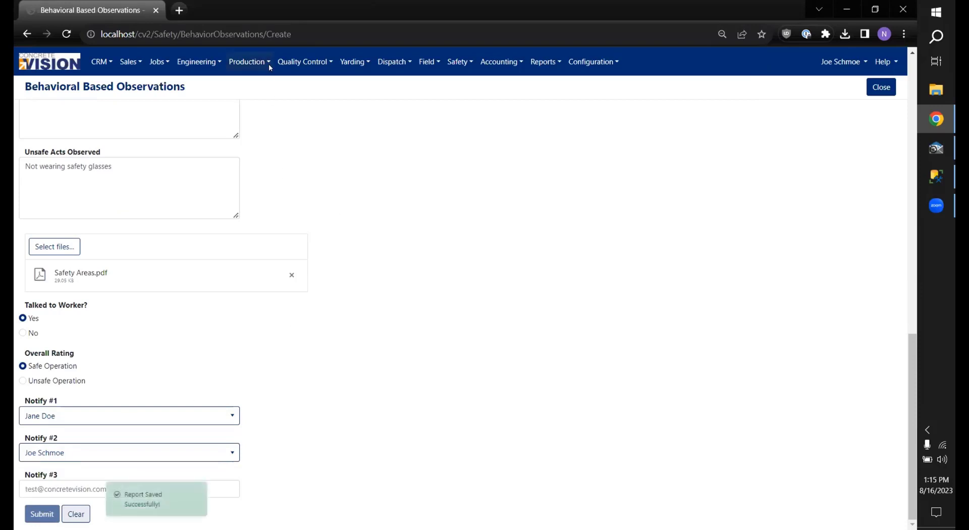
left_click(179, 10)
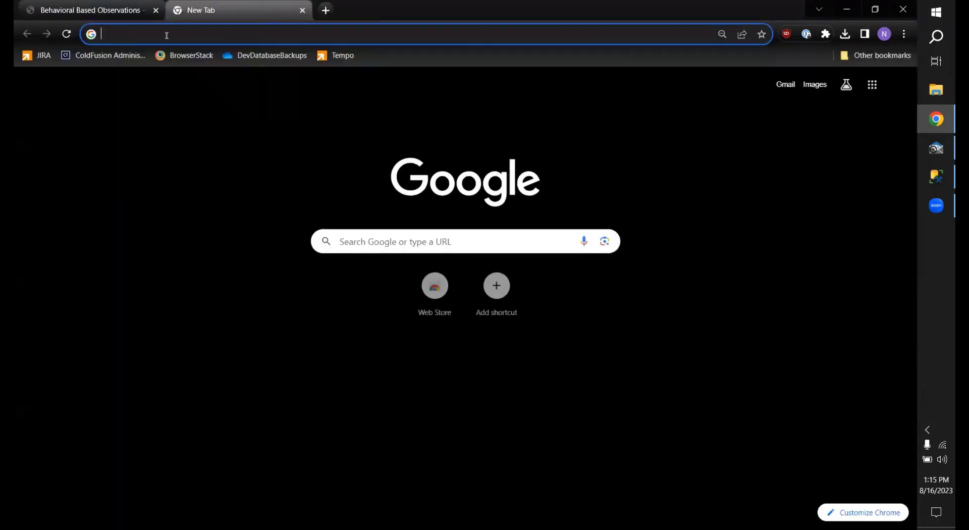
Step: Load the Papercut SMTP inbox at 127.0.0.1:37408, then return to the observation form
type("127.0.0.1:37408")
key("Return")
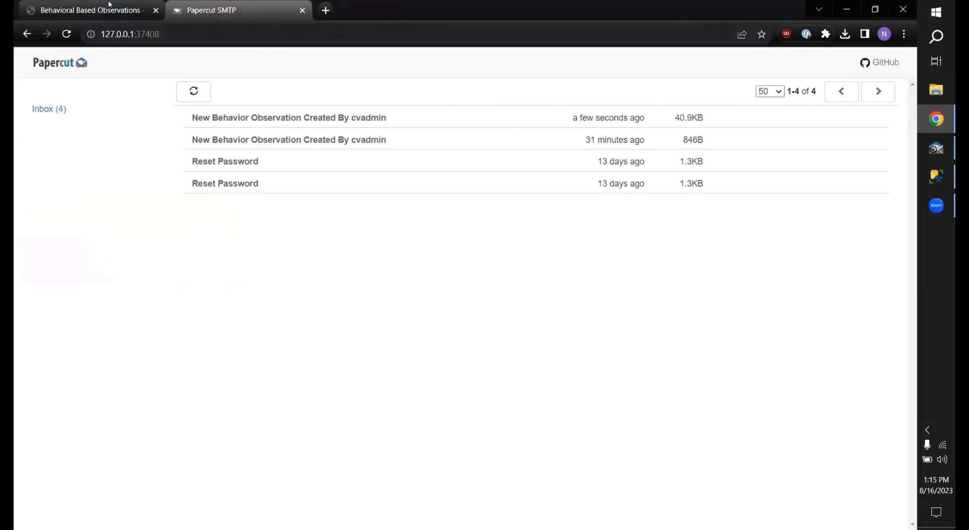
left_click(67, 5)
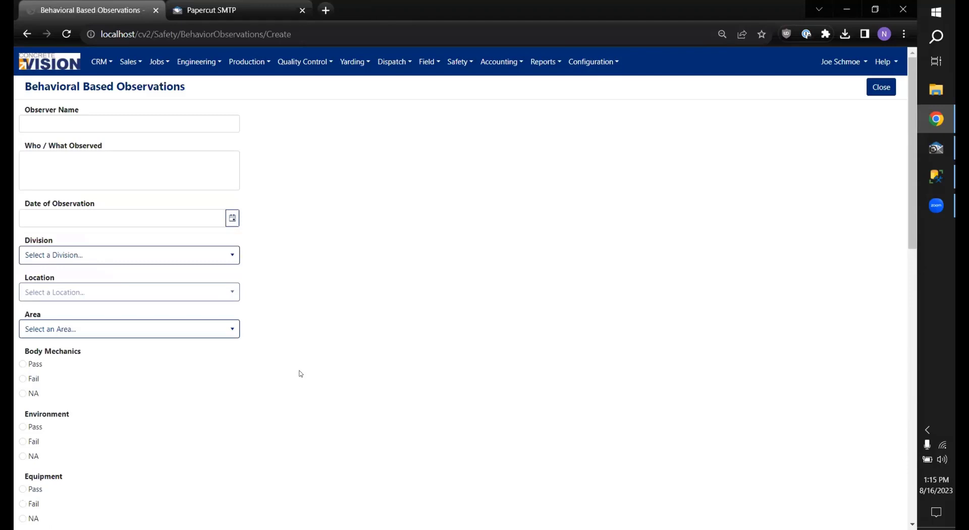
Step: Dismiss the notify contact lists without choosing anyone, then view the four-message Papercut SMTP inbox
scroll(301, 373, "down", 10)
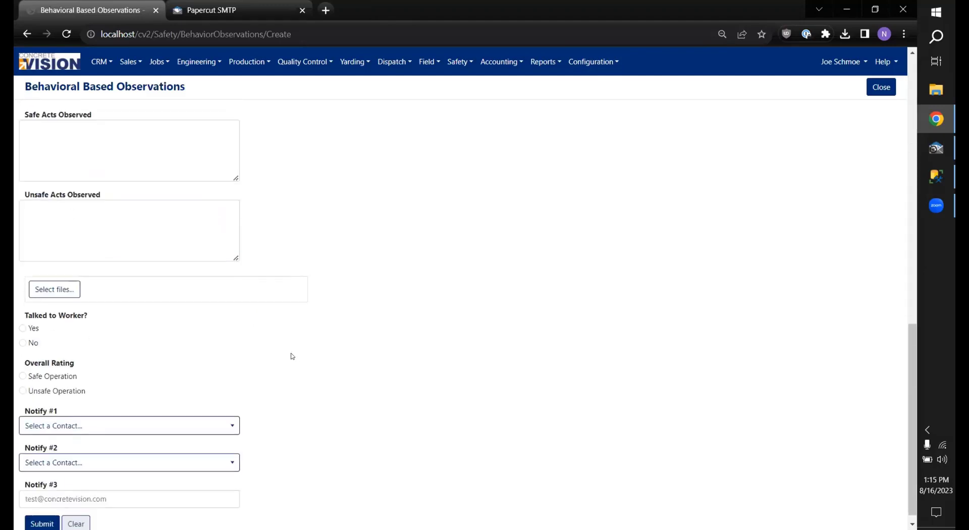
left_click(200, 422)
left_click(201, 422)
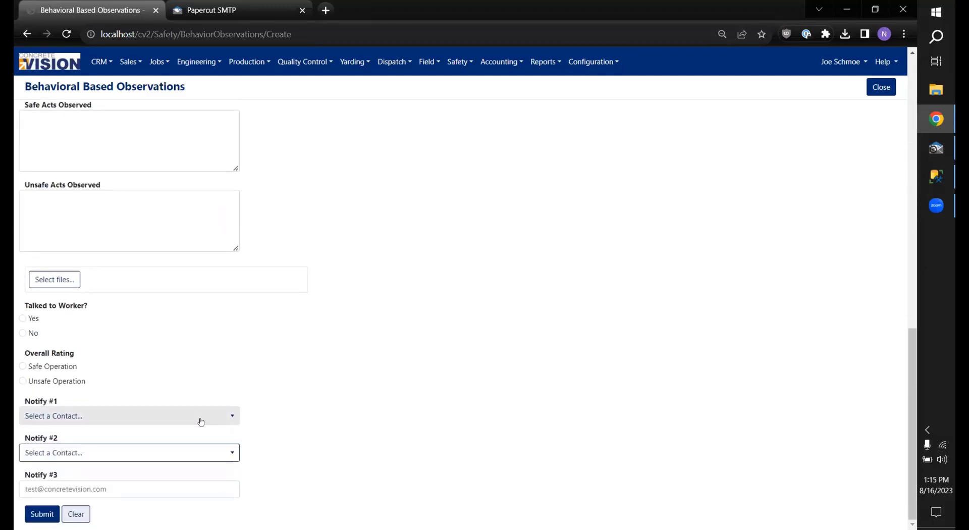
left_click(201, 422)
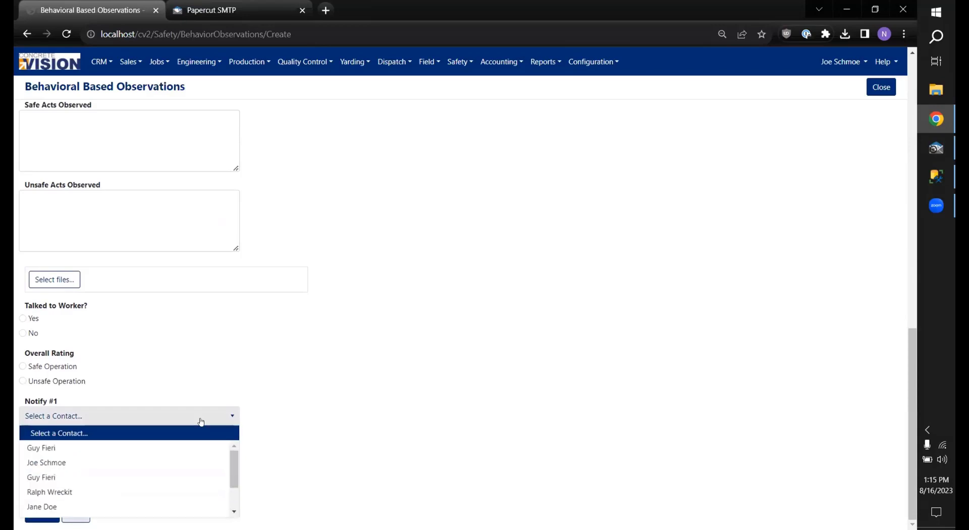
left_click(294, 406)
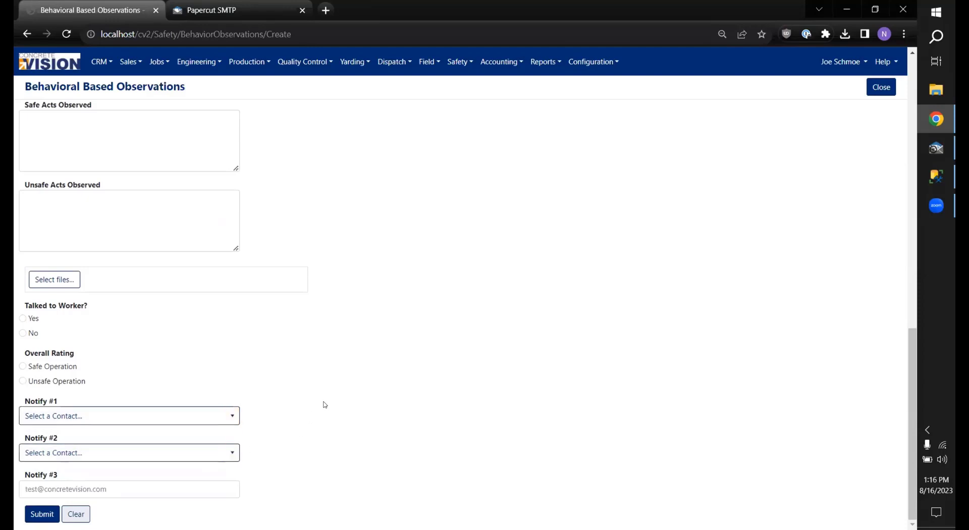
left_click(184, 487)
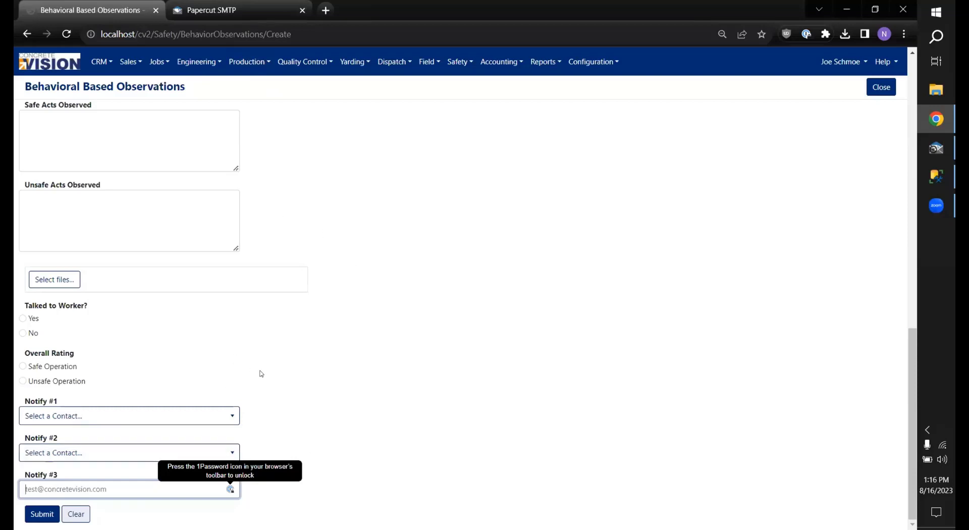
left_click(191, 10)
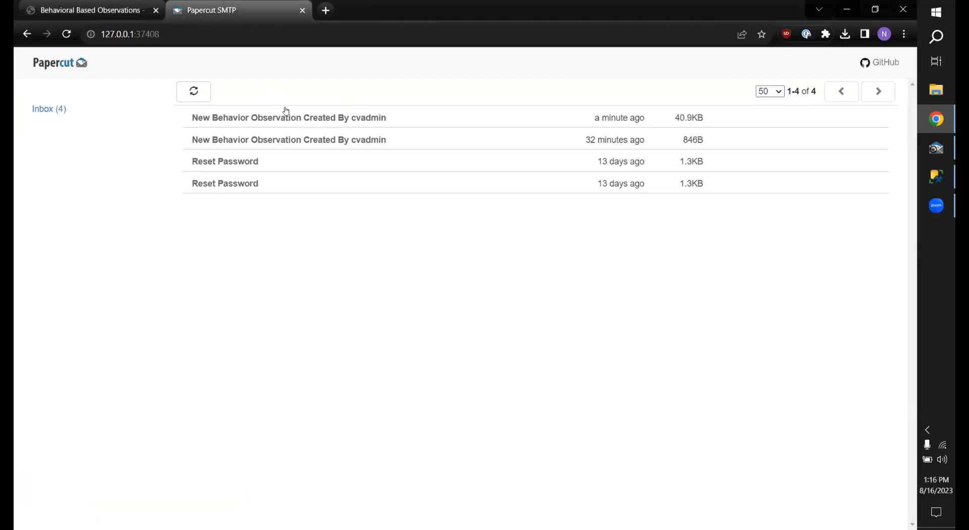
Step: Read the newest 'New Behavior Observation Created' email, then return to the observation form
left_click(333, 117)
scroll(331, 256, "down", 3)
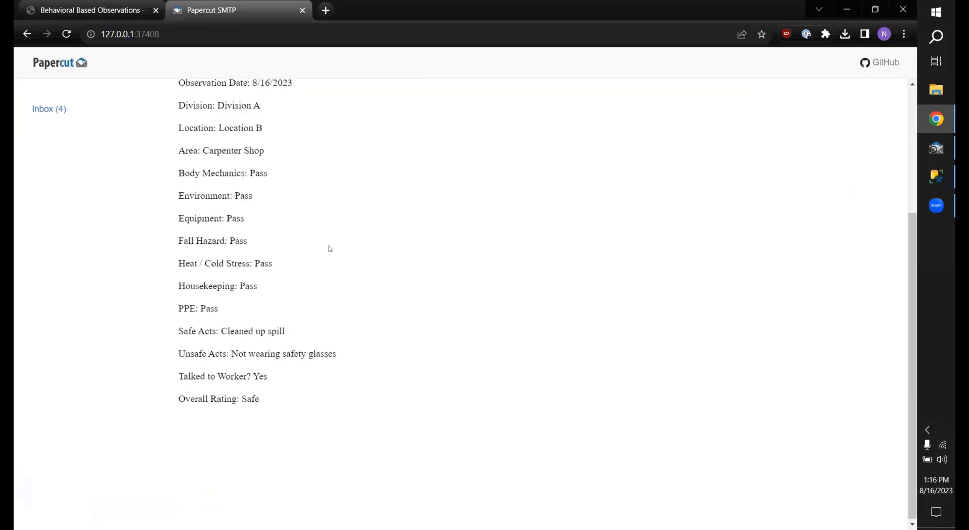
scroll(329, 249, "up", 3)
scroll(338, 251, "down", 2)
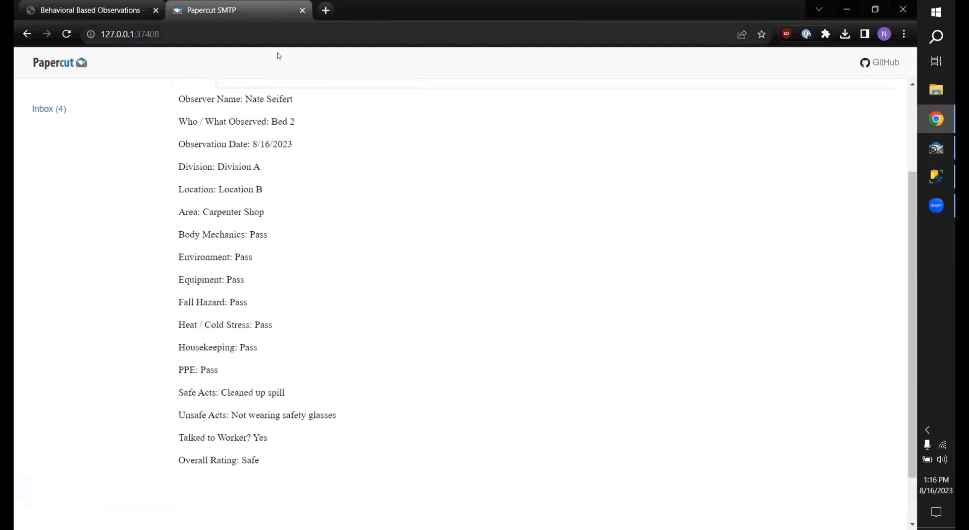
scroll(276, 246, "up", 1)
scroll(276, 246, "up", 2)
left_click(121, 8)
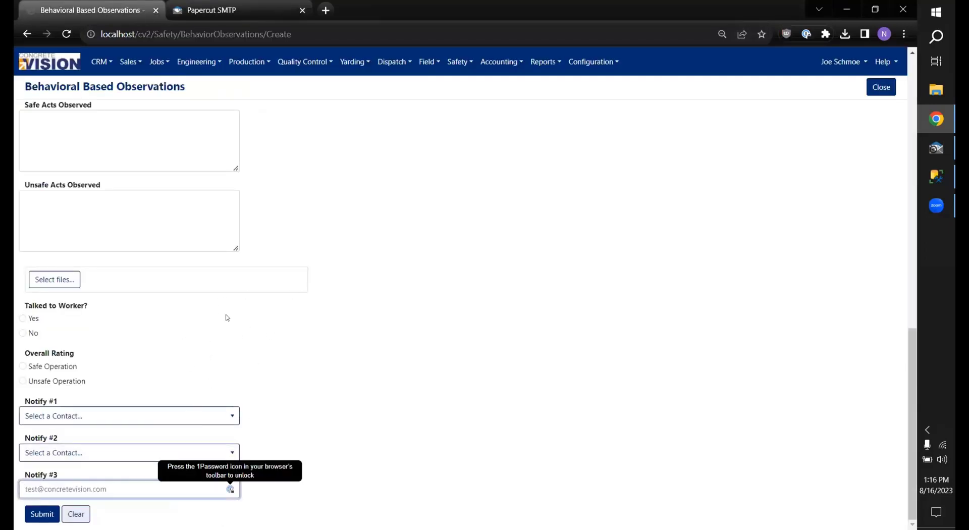
Step: Clear the observation form and review its required-field warnings from Observer Name to Overall Rating
scroll(192, 253, "up", 12)
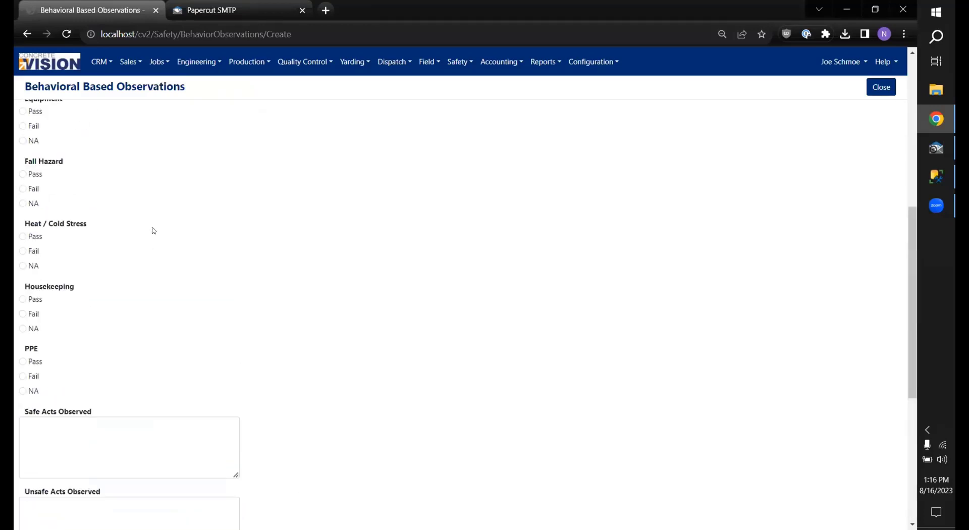
scroll(177, 197, "up", 2)
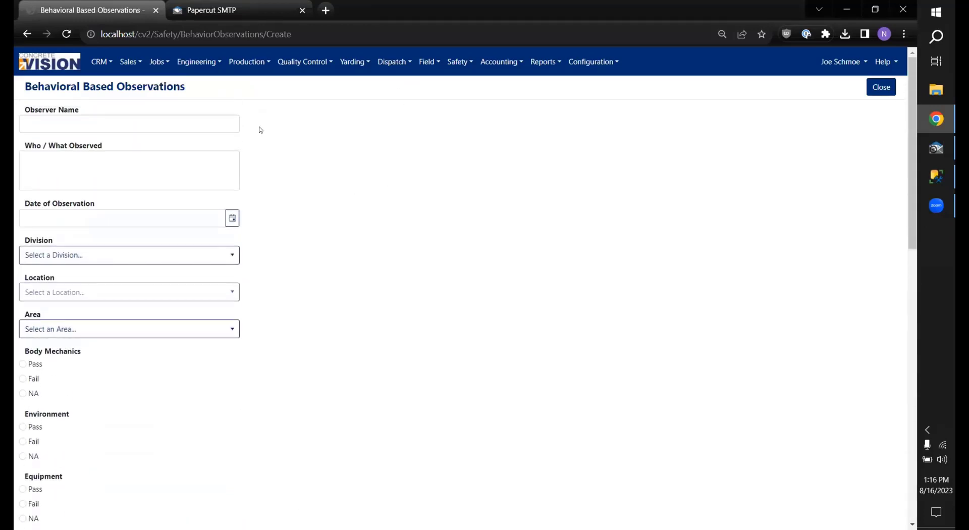
left_click(166, 129)
scroll(161, 187, "down", 14)
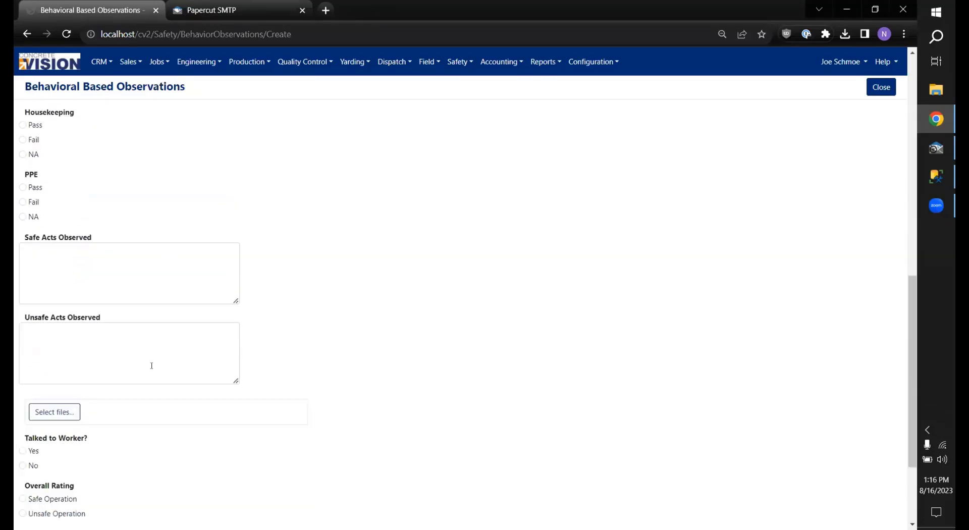
left_click(72, 514)
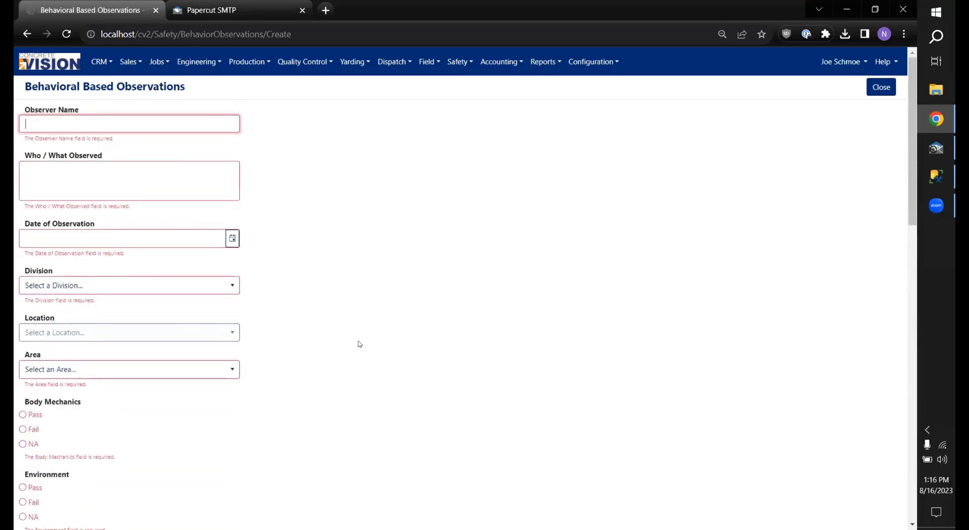
scroll(312, 320, "down", 5)
scroll(307, 312, "down", 4)
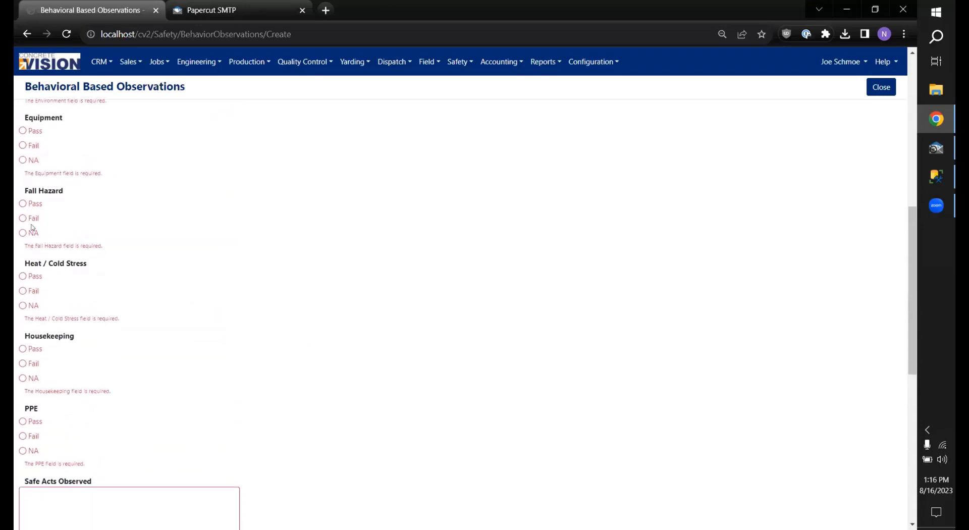
scroll(237, 277, "down", 6)
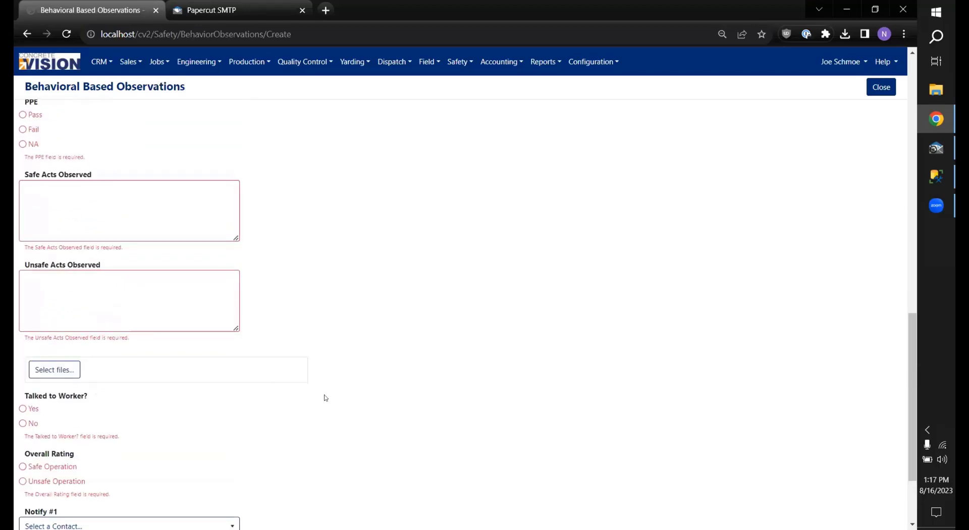
scroll(326, 399, "down", 2)
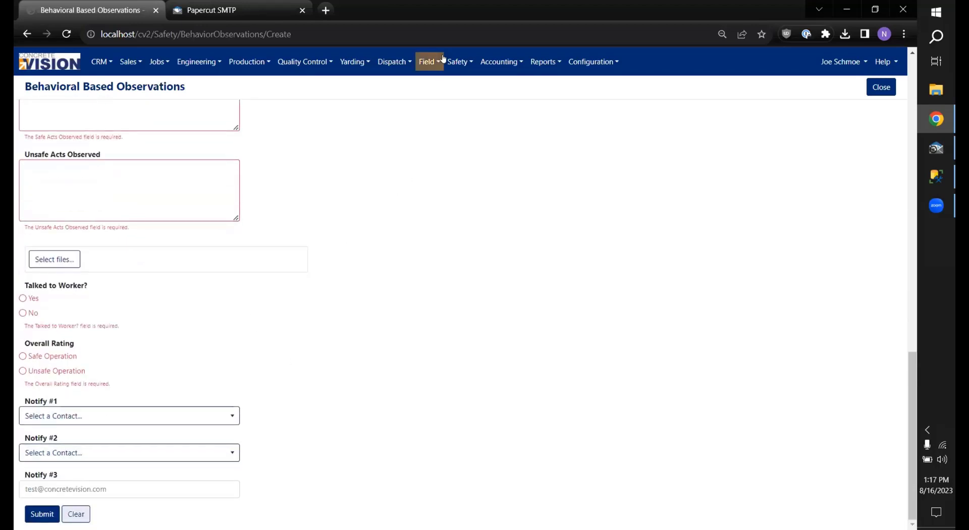
Step: Start a new Near Miss Report from the Safety menu
left_click(459, 61)
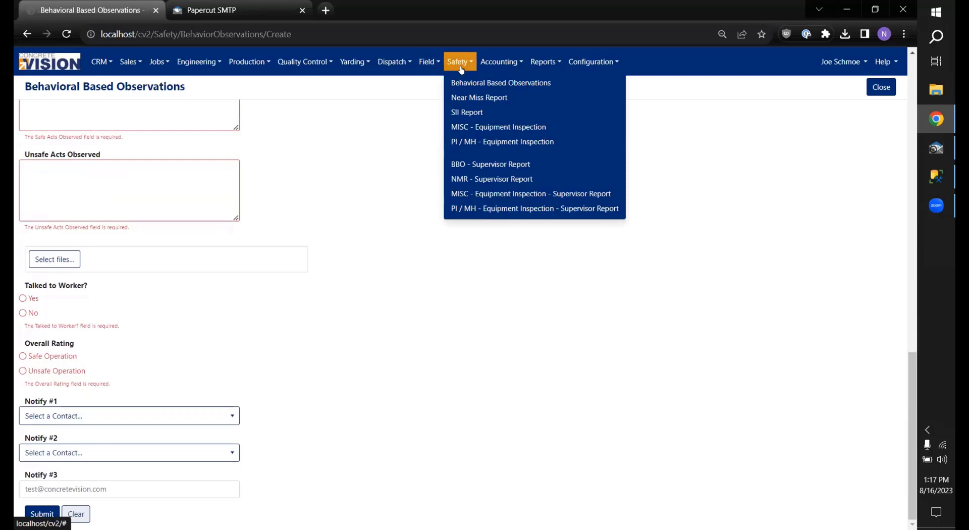
left_click(484, 99)
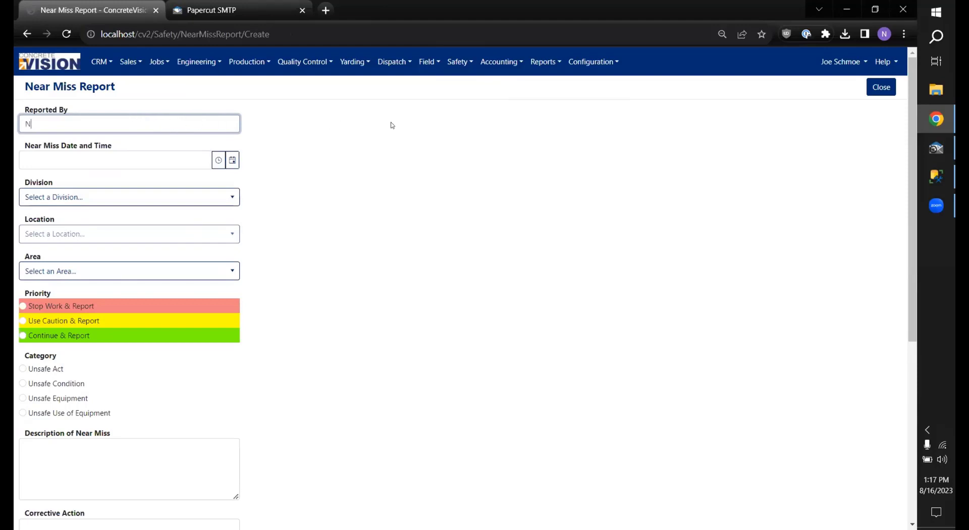
Step: Finish the reporter's name in Reported By and set the time to 07:30 PM
type("Seifert")
left_click(218, 160)
scroll(97, 216, "down", 11)
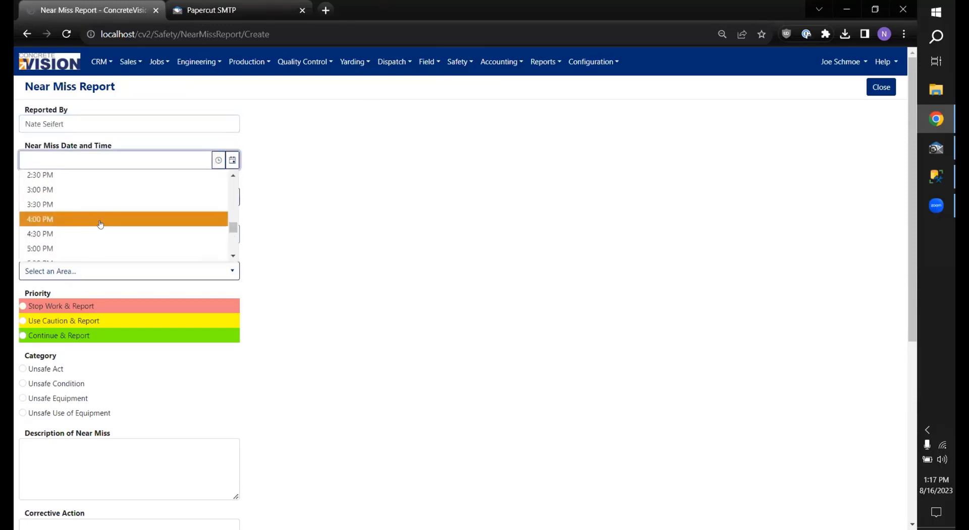
left_click(71, 199)
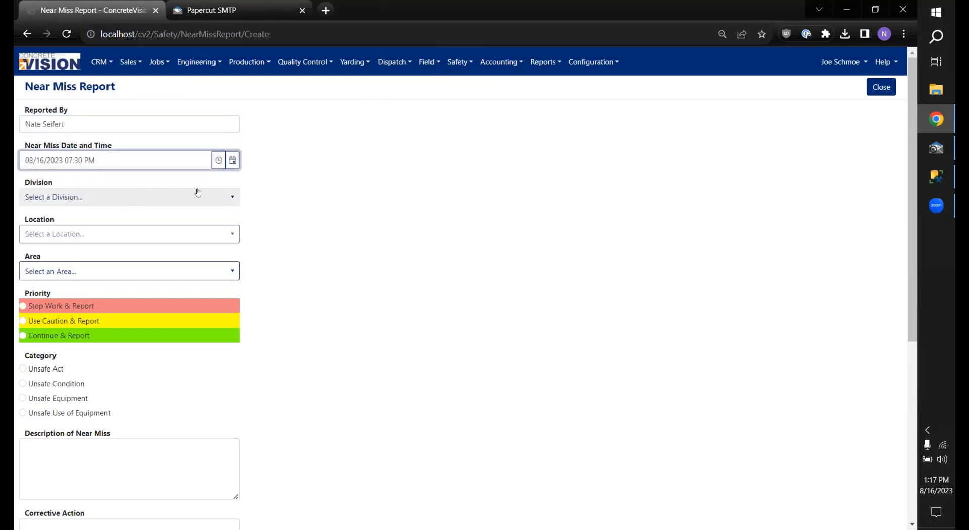
Step: Set Division A, Location A and area Carpenter Shop
left_click(137, 197)
left_click(96, 228)
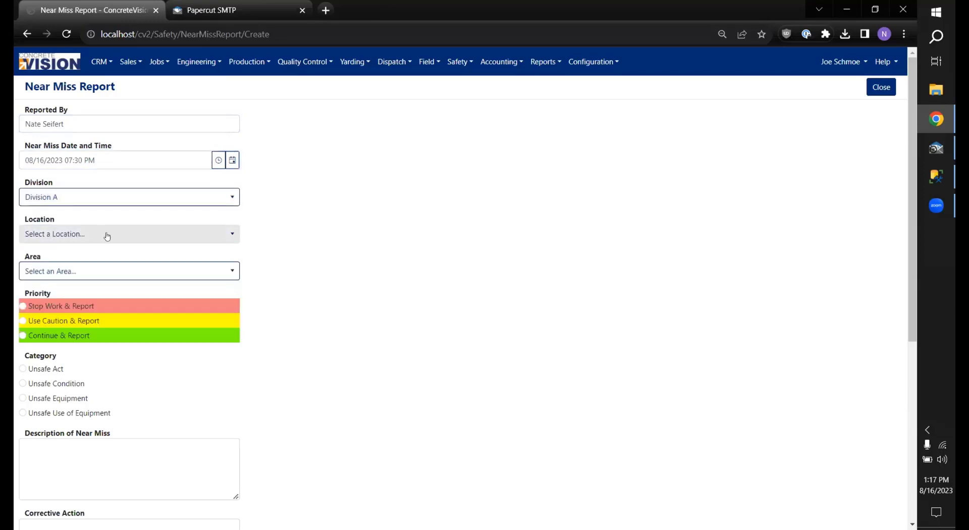
left_click(104, 234)
scroll(73, 273, "down", 1)
left_click(73, 258)
left_click(123, 271)
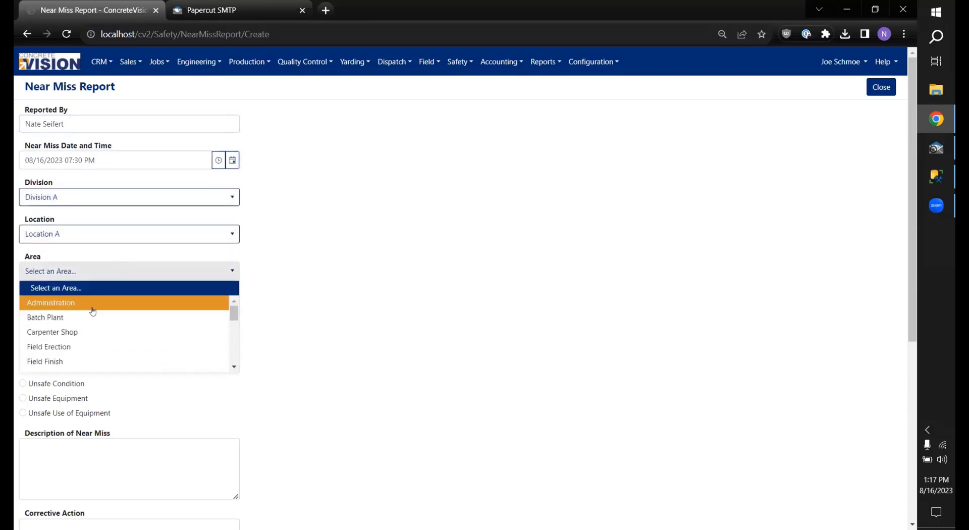
left_click(85, 332)
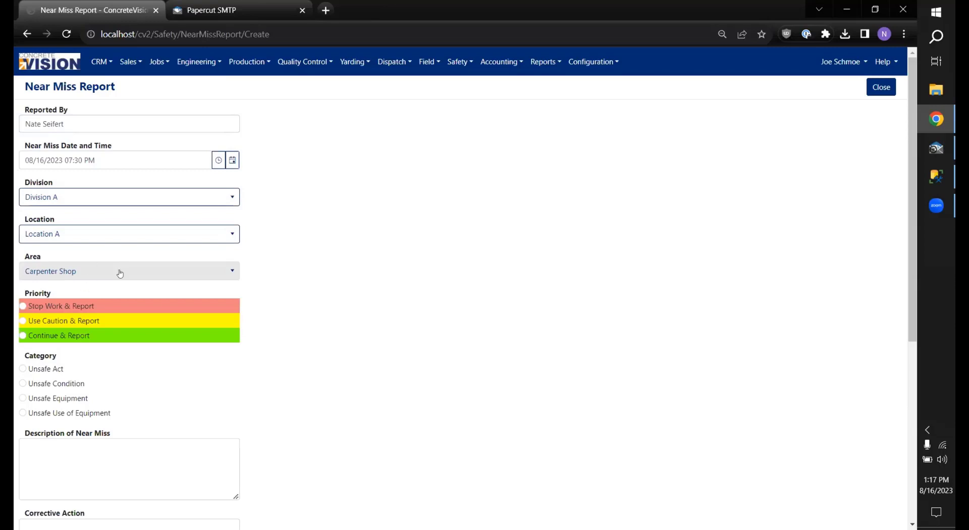
scroll(143, 274, "down", 1)
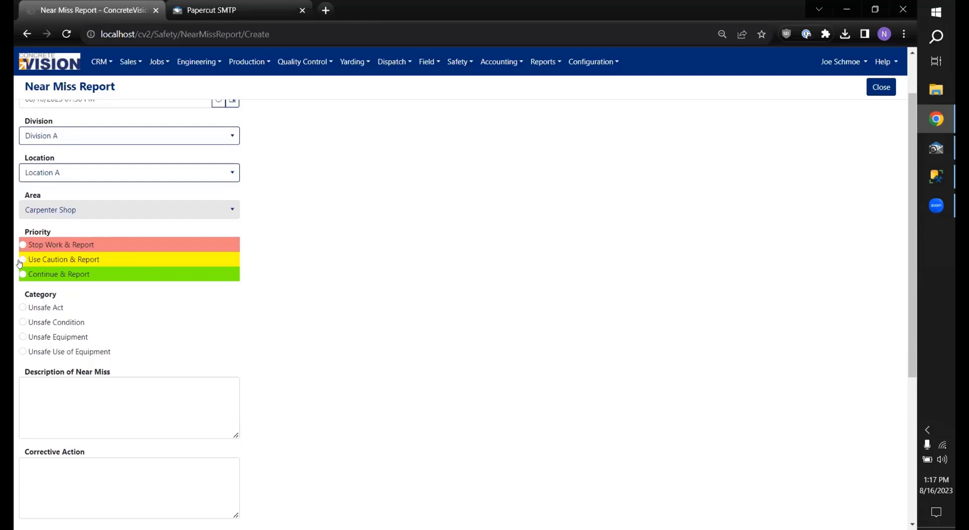
Step: Set the near miss priority to Stop Work & Report and category to Unsafe Act
left_click(23, 245)
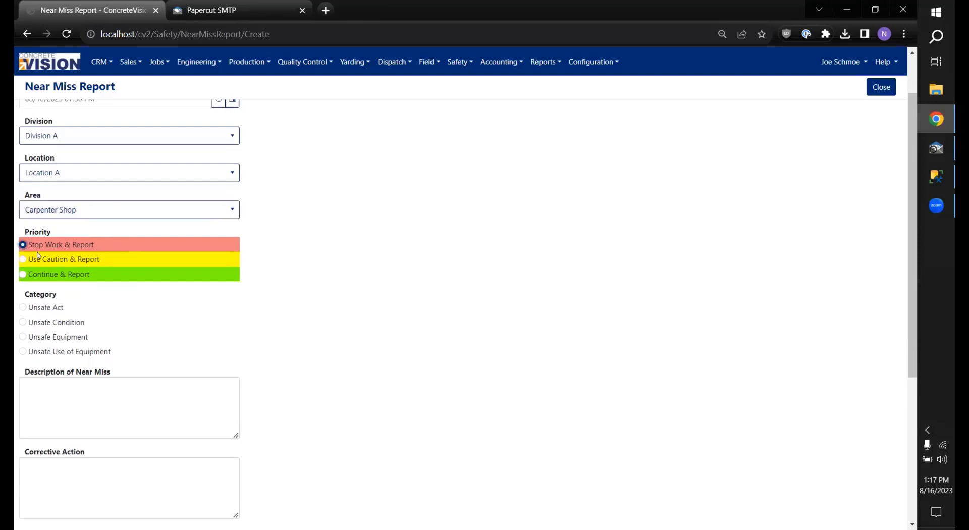
left_click(23, 307)
scroll(192, 296, "down", 2)
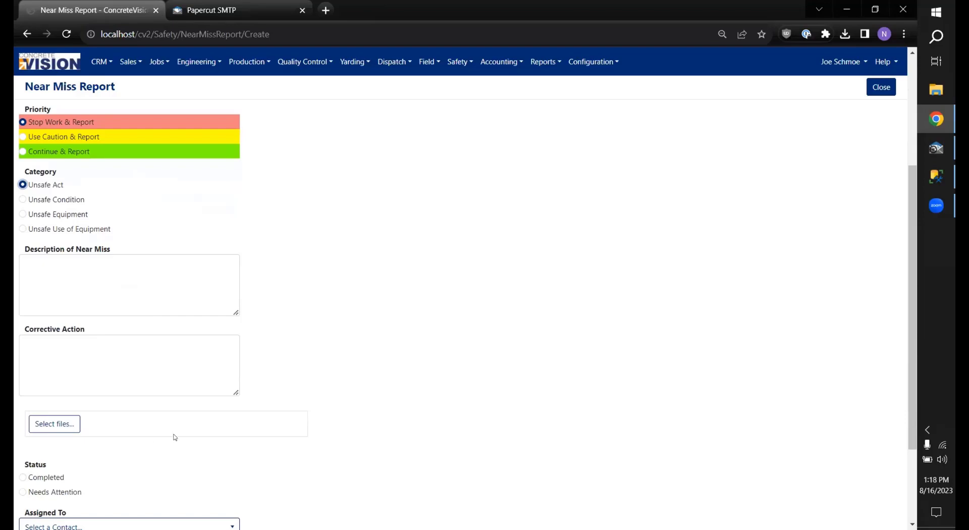
left_click(104, 302)
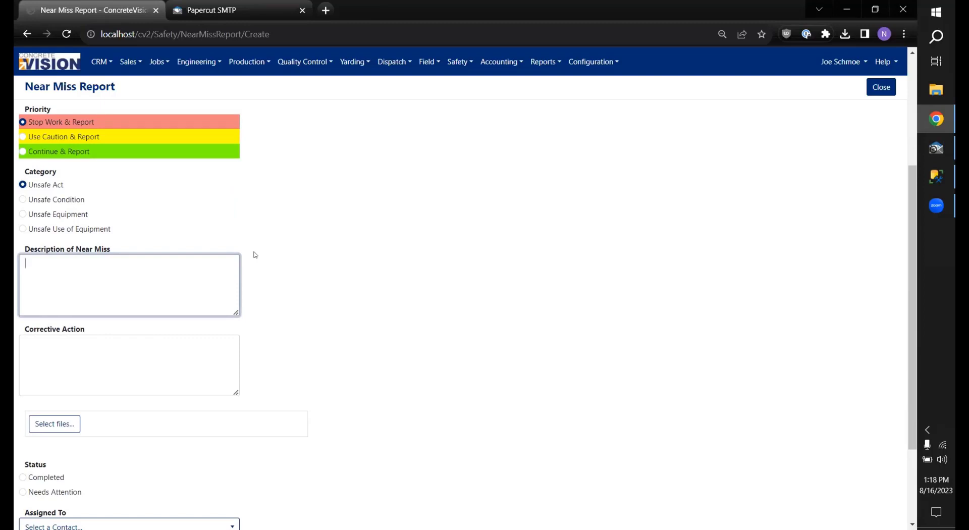
Step: Describe the incident as 'Employee was juggling hammers' and set the category to Unsafe Use of Equipment
type("Employee was juggling hammers")
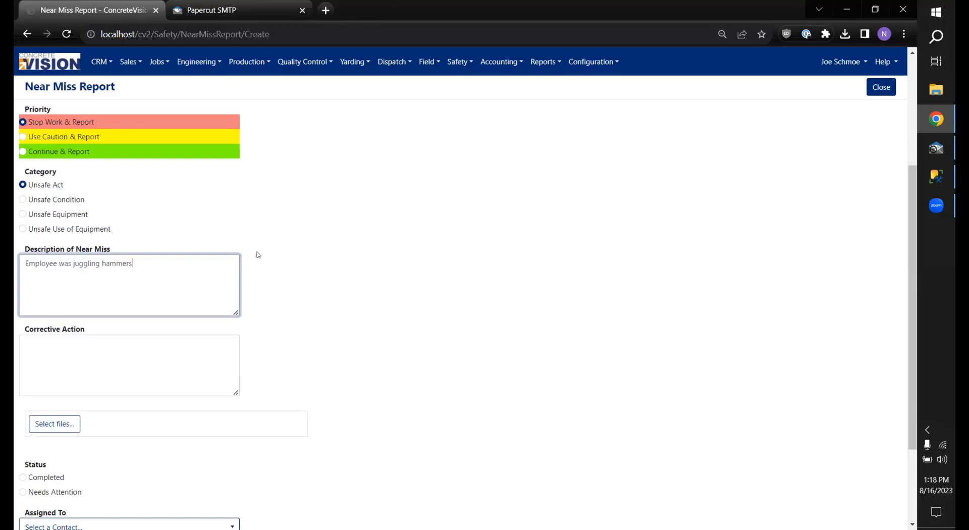
scroll(231, 264, "down", 1)
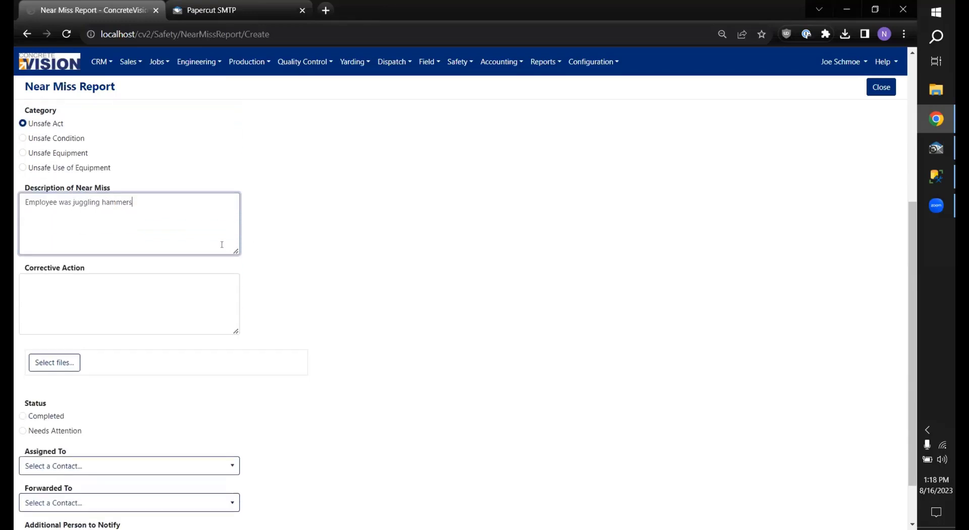
left_click(23, 167)
Step: Enter the corrective action 'Reprimand employee. Take away hammers.'
scroll(22, 167, "down", 2)
left_click(178, 245)
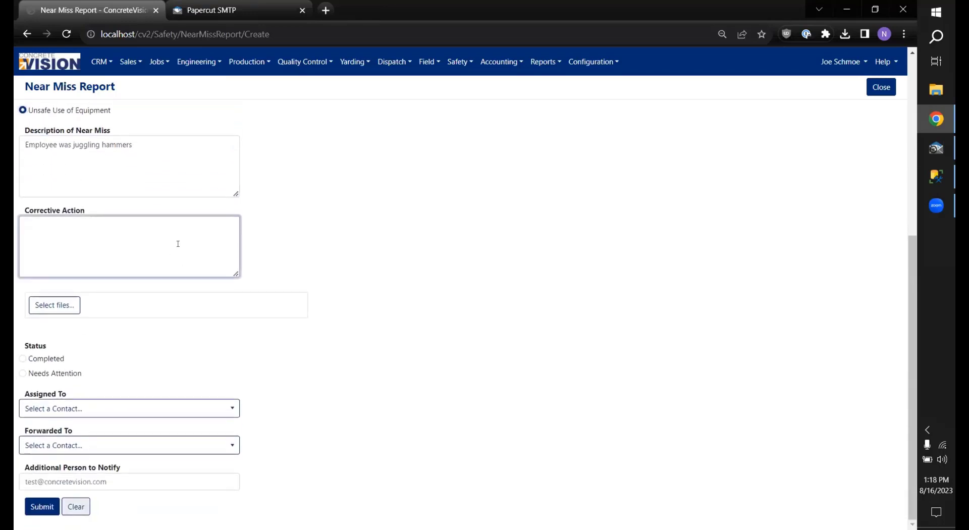
type("Reprimand employee. Take away hammers.")
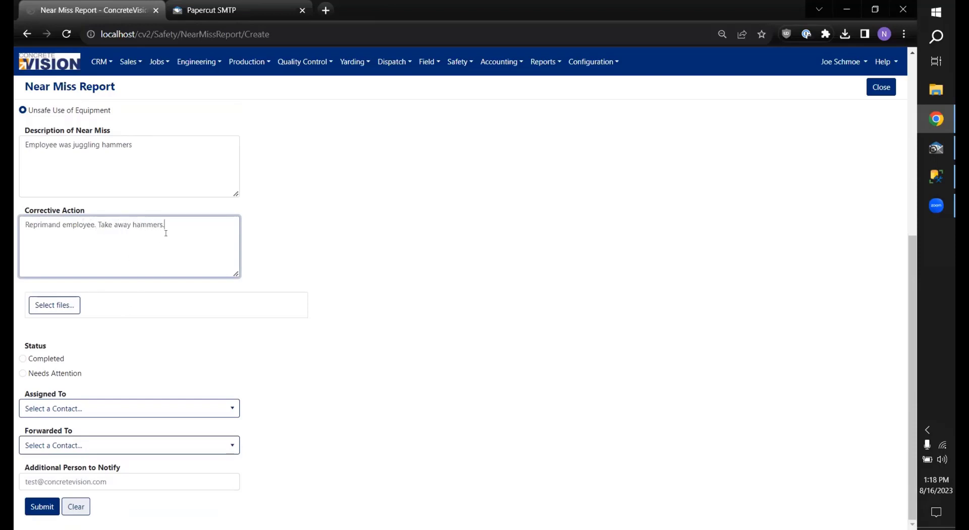
Step: Attach Safety Areas.xlsx to the report and set its status to Completed
left_click(46, 305)
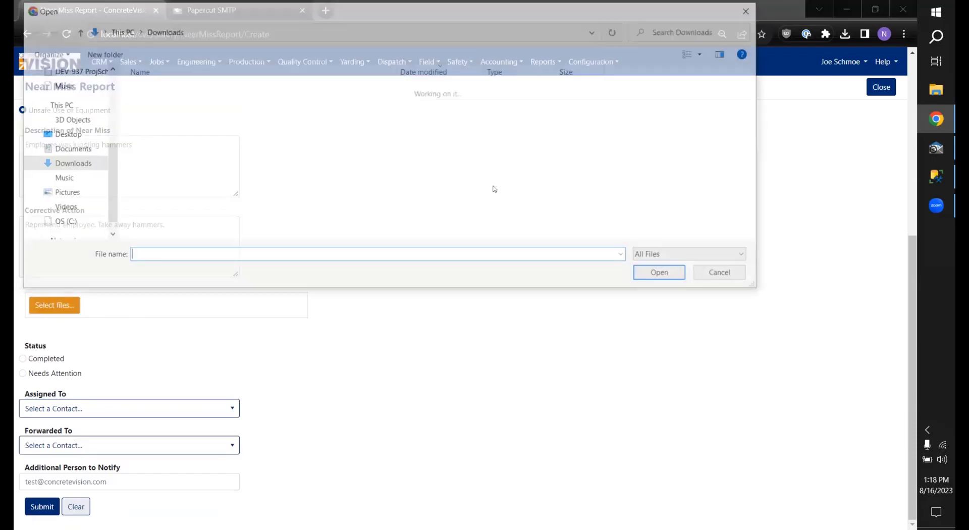
double_click(167, 105)
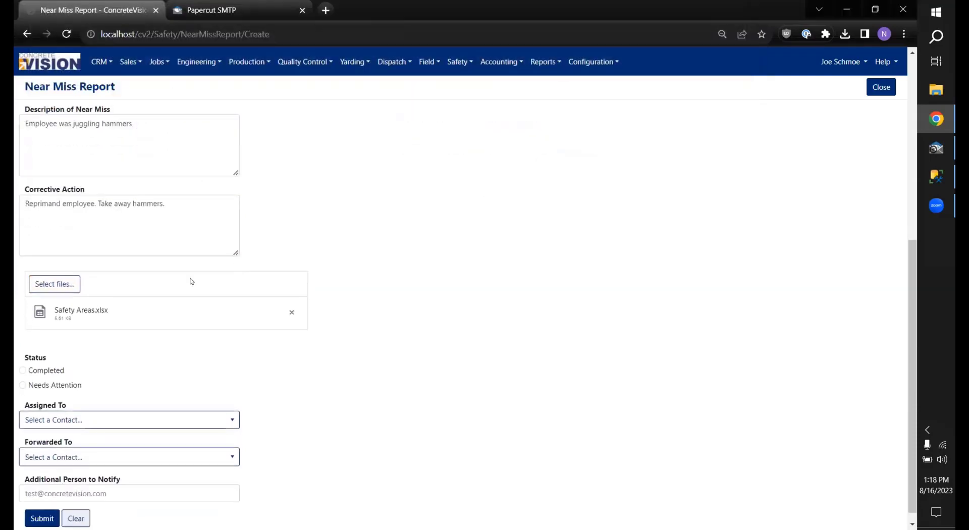
scroll(86, 375, "down", 1)
left_click(44, 359)
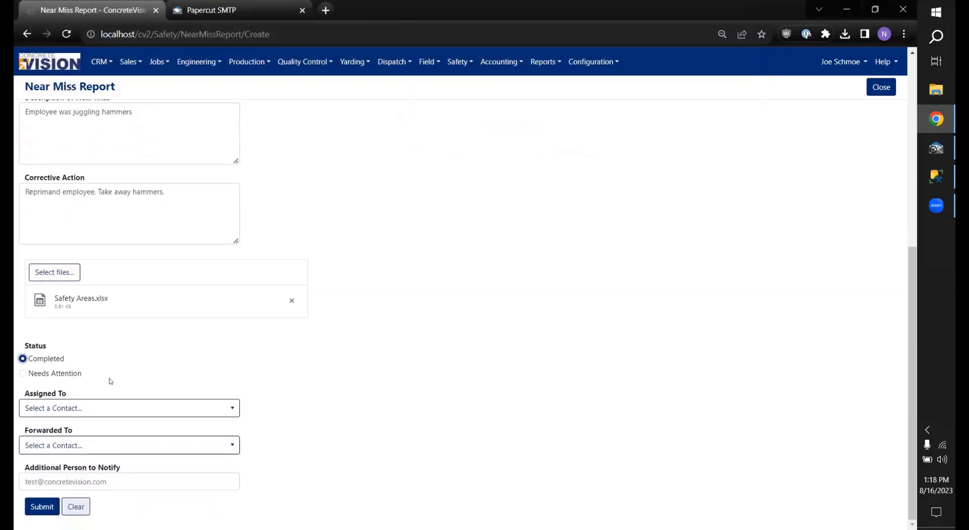
Step: Assign the near miss to a contact and choose a Forwarded To contact
left_click(82, 406)
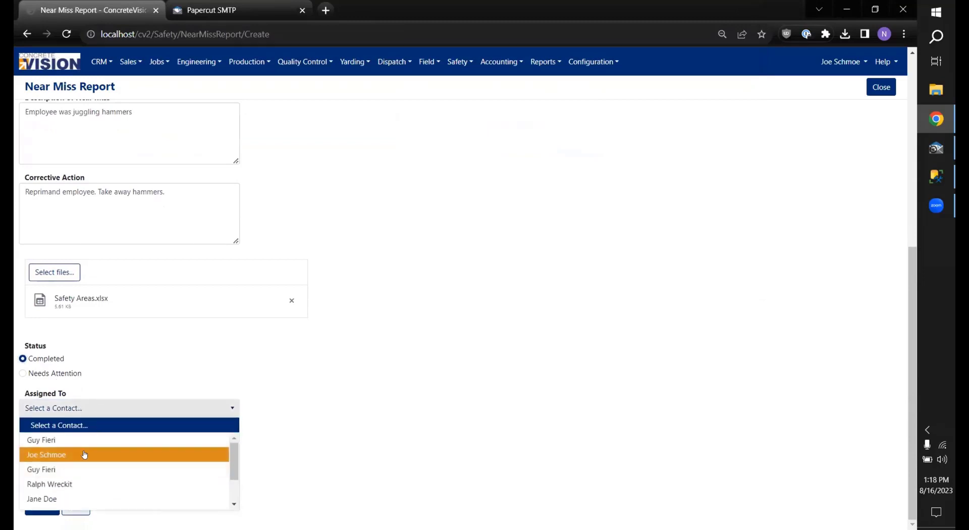
left_click(96, 441)
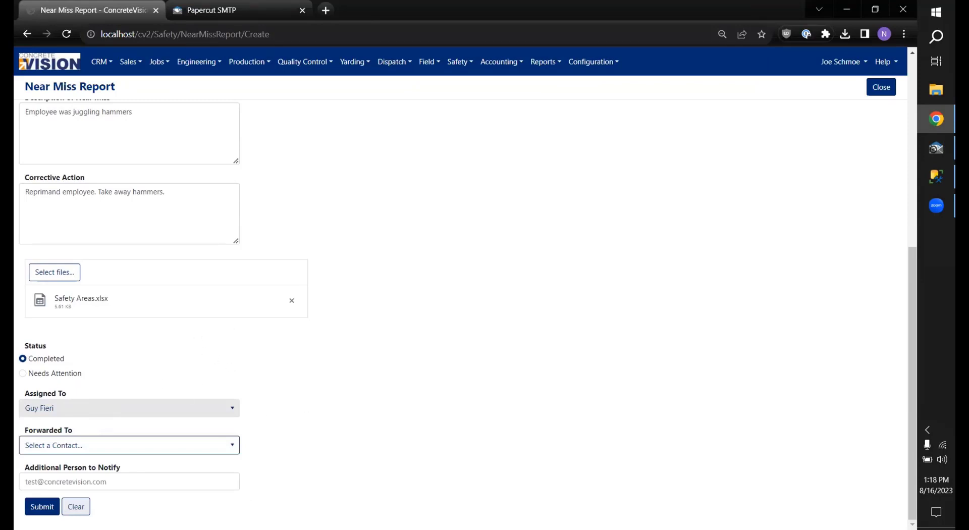
left_click(169, 446)
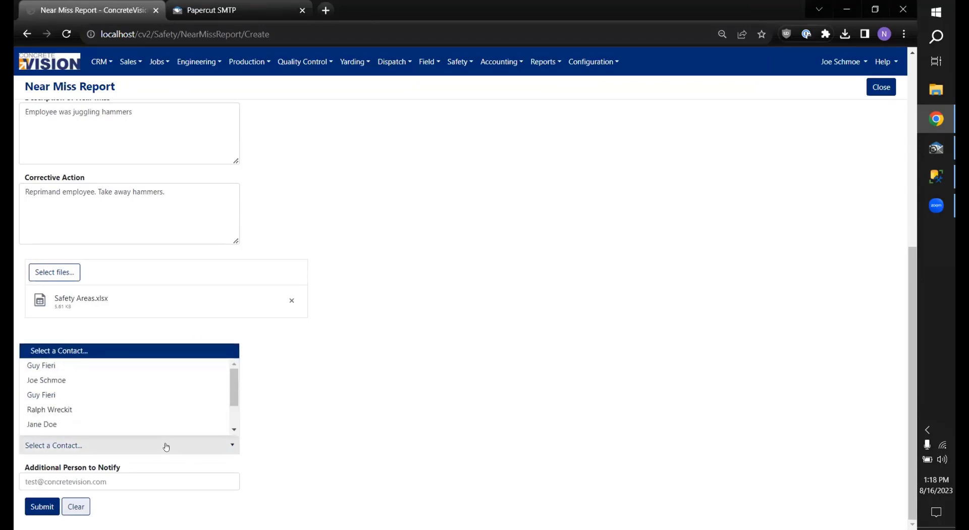
left_click(90, 382)
Step: Add an e-mail address as Additional Person to Notify, submit the report, and check the captured e-mails
left_click(82, 476)
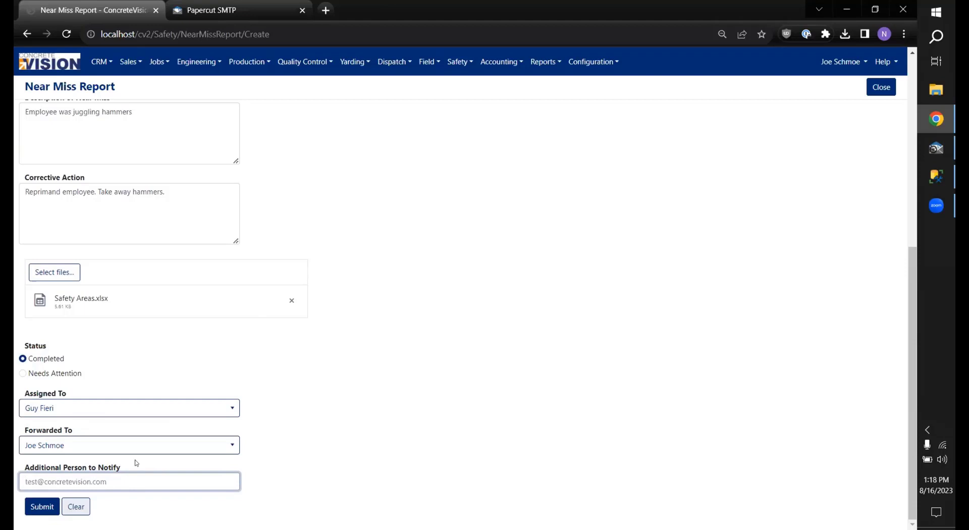
left_click(32, 502)
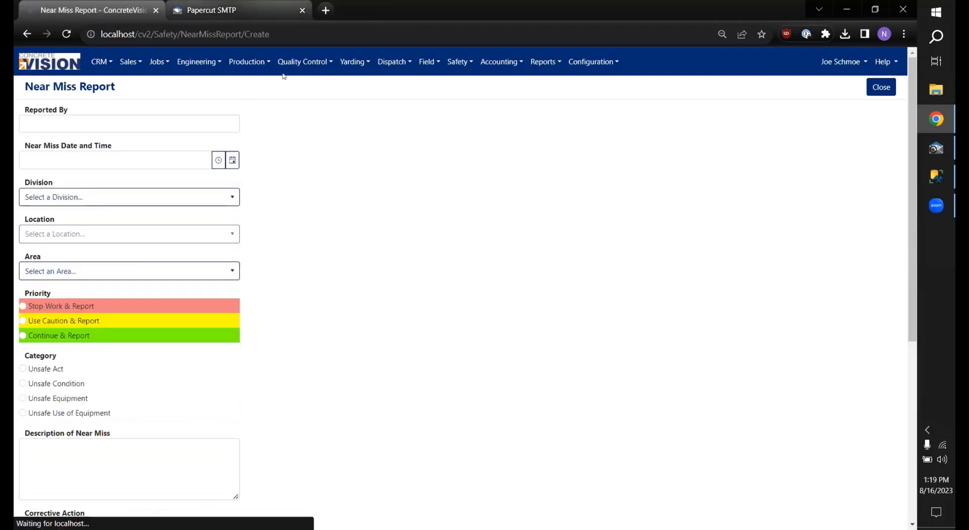
left_click(237, 10)
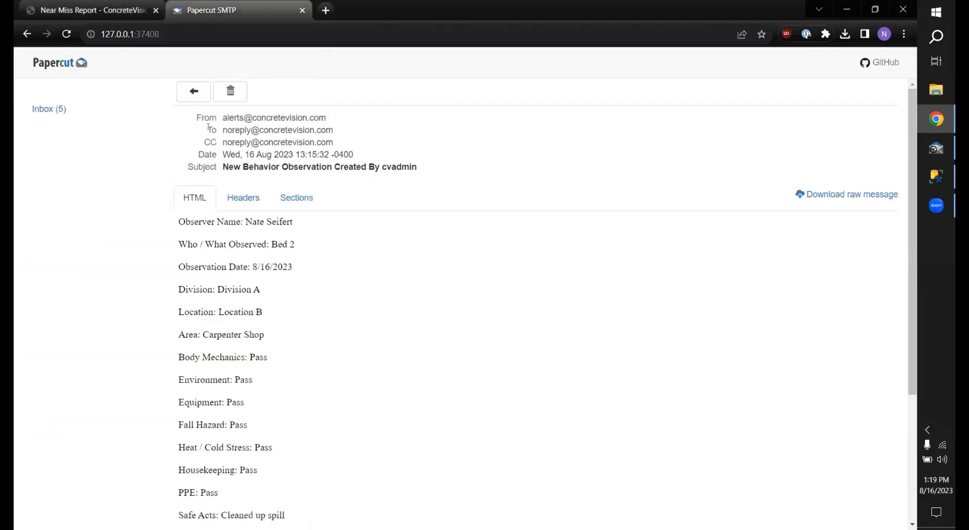
left_click(75, 107)
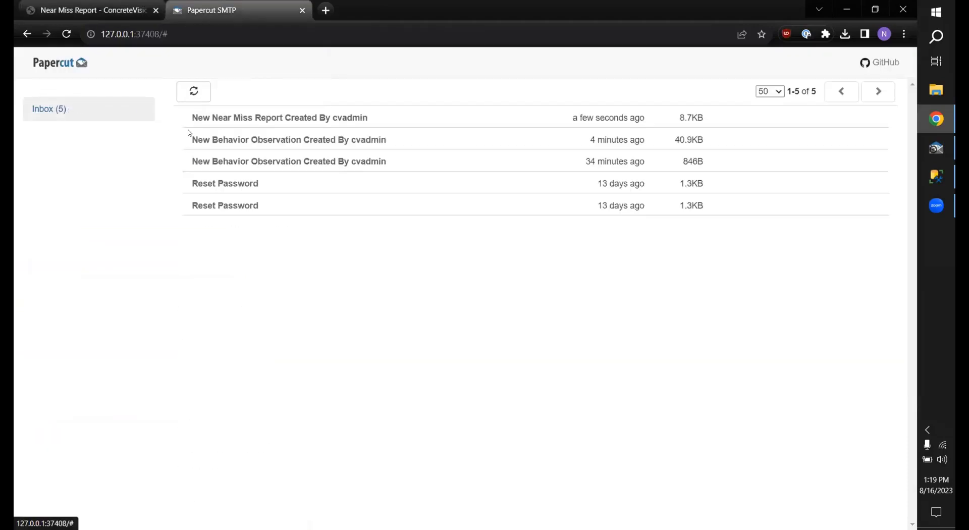
left_click(249, 115)
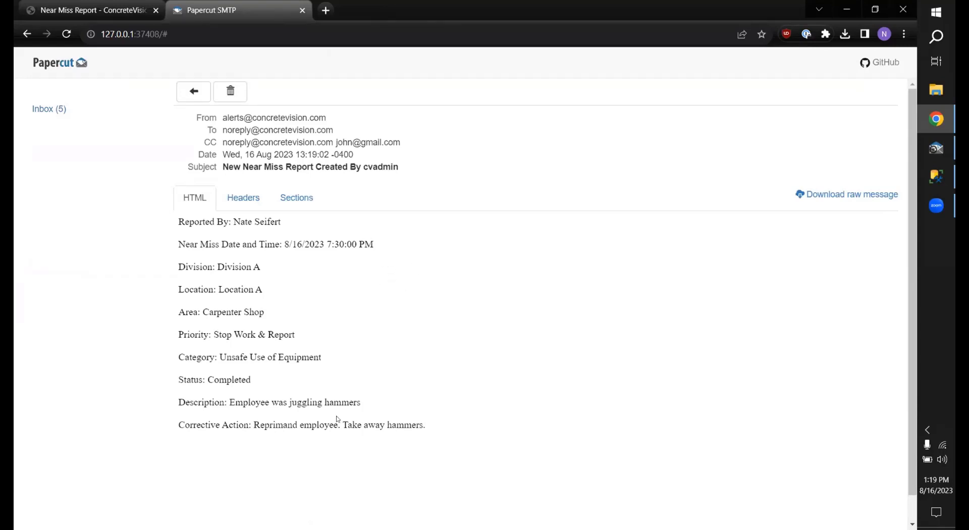
left_click(136, 5)
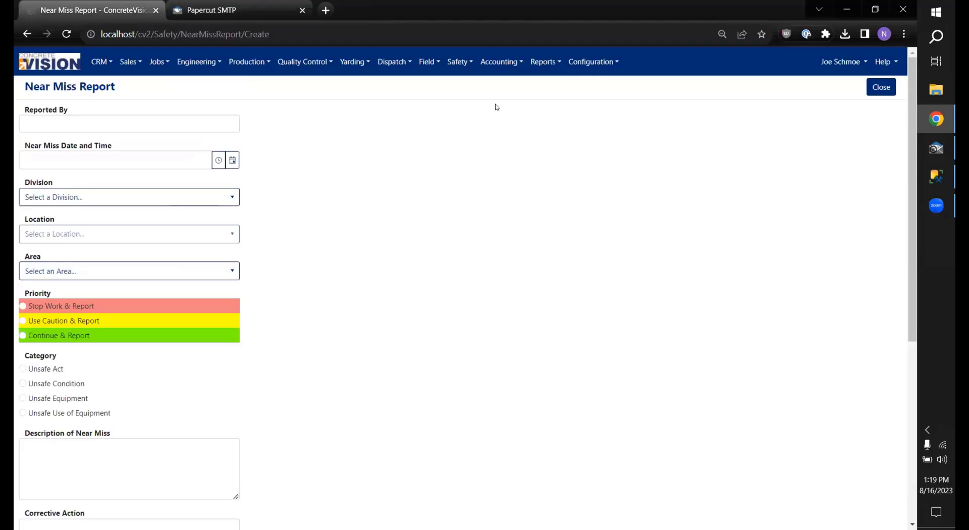
Step: Go to Safety > BBO - Supervisor Report, then reopen and dismiss the Safety menu without choosing
left_click(457, 62)
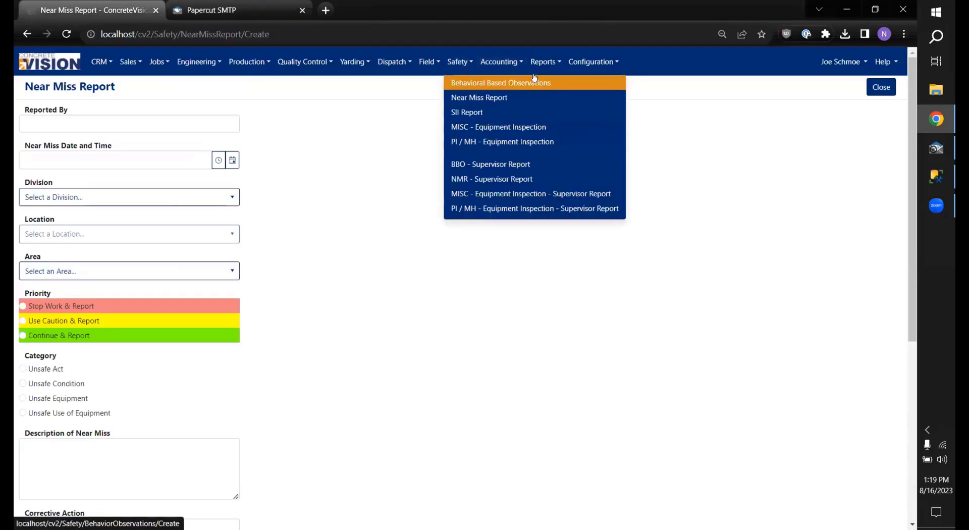
left_click(494, 164)
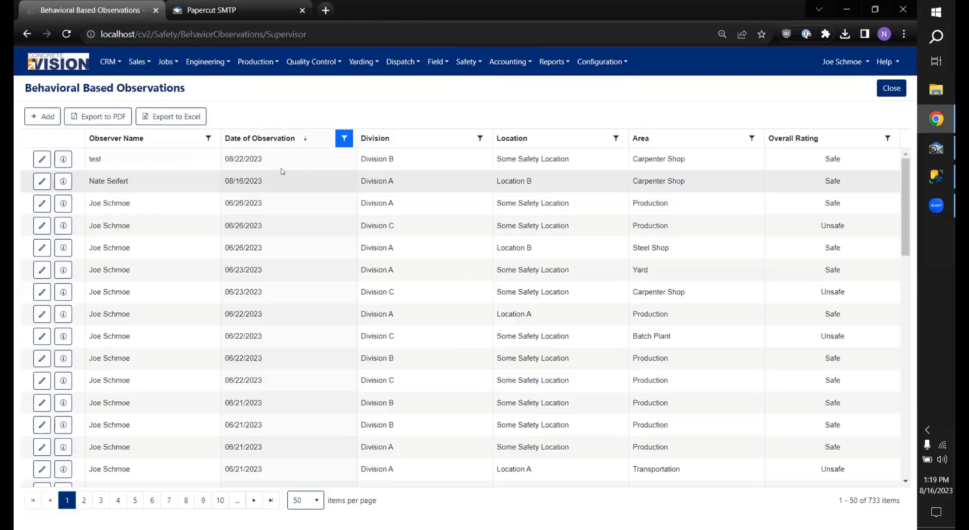
left_click(473, 62)
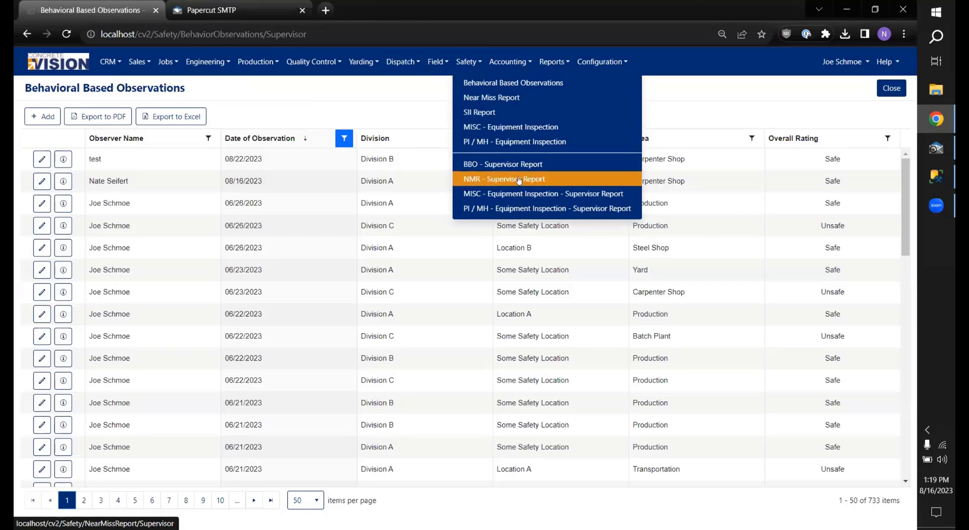
left_click(301, 106)
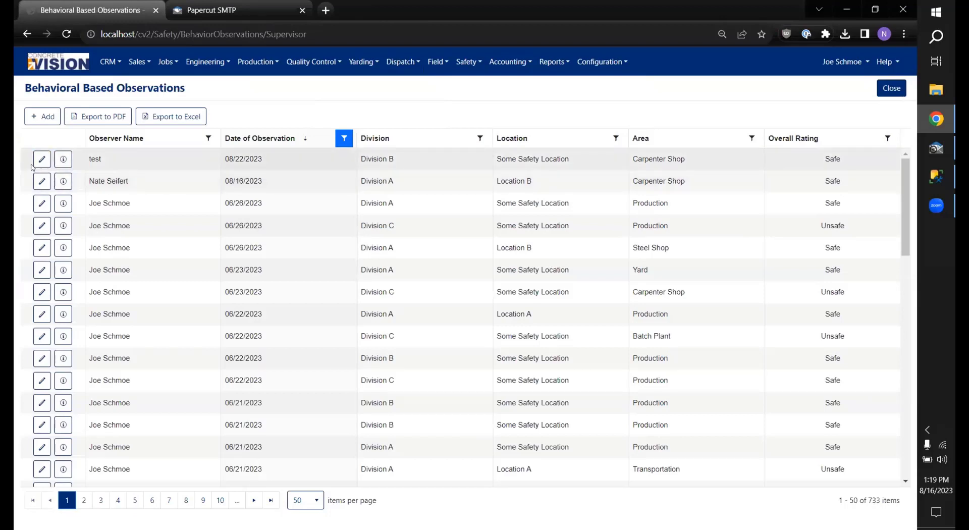
Step: Edit the 08/16/2023 observation, appending '. Specifically near water cooler' to Who / What Observed
left_click(42, 180)
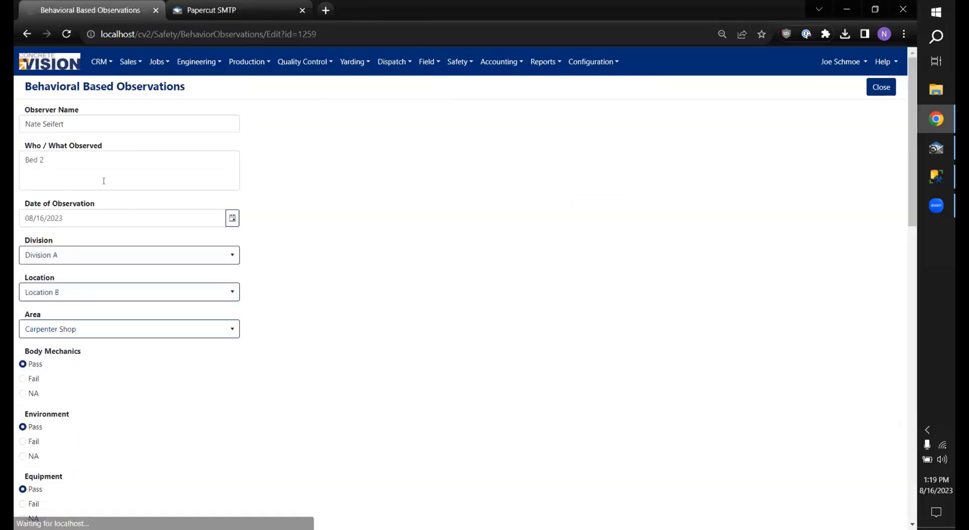
left_click(69, 162)
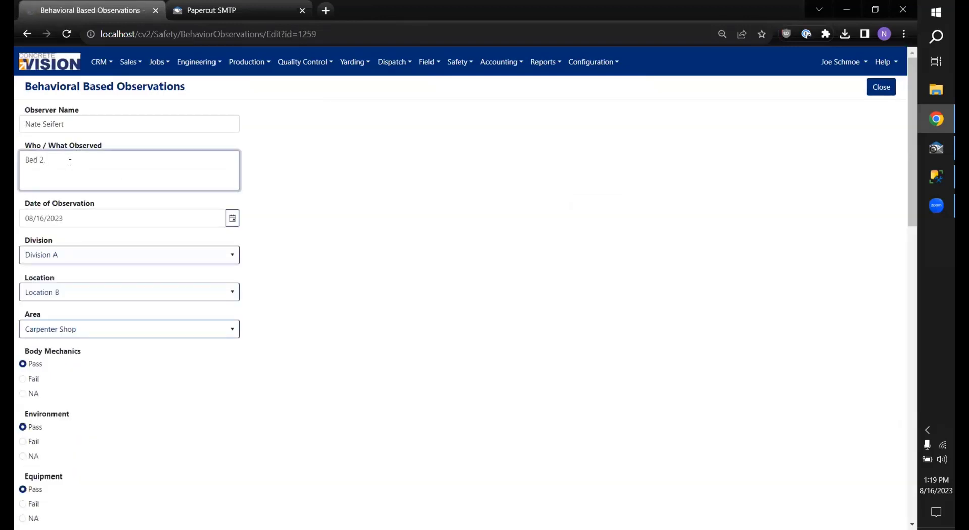
type(". Specifically near water cooler.")
Step: Mark Body Mechanics, Environment, Fall Hazard, Heat / Cold Stress and PPE as Fail
scroll(227, 253, "down", 2)
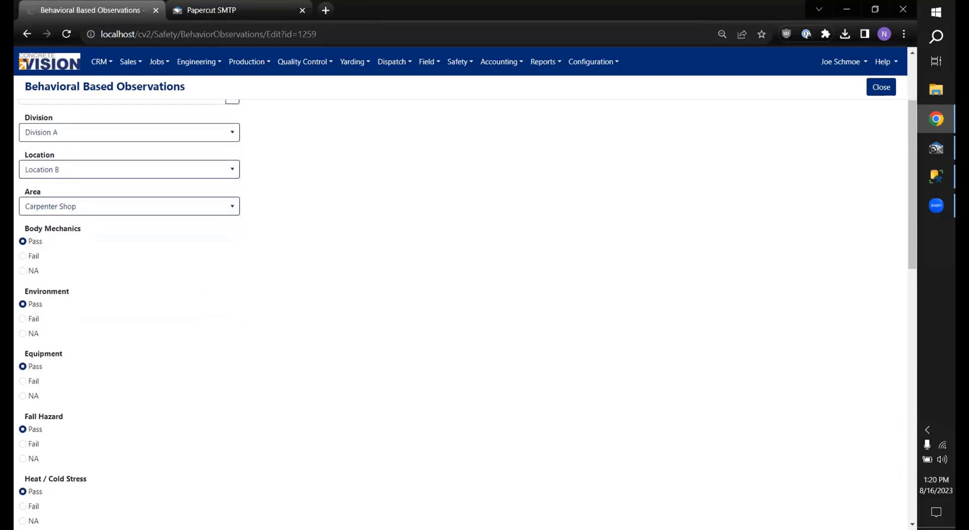
left_click(22, 256)
left_click(22, 319)
scroll(68, 314, "down", 3)
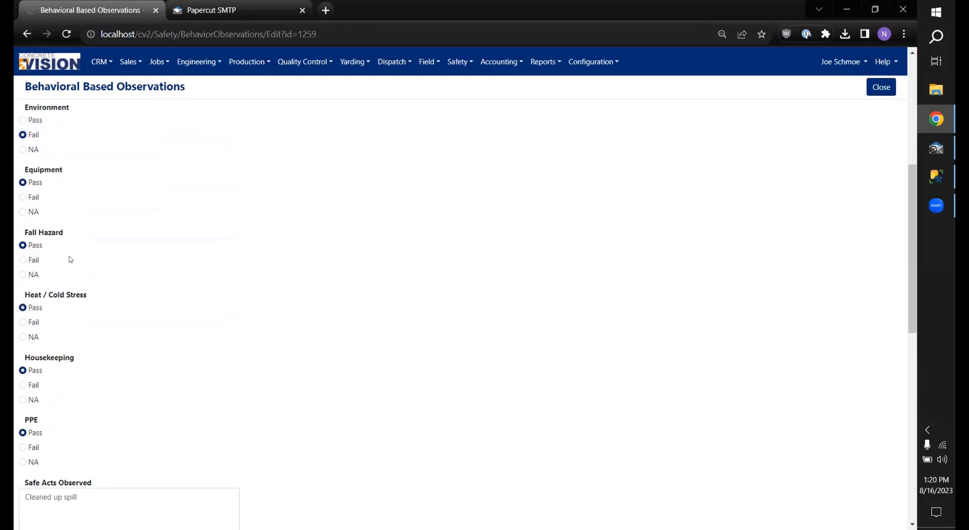
left_click(23, 260)
left_click(22, 322)
scroll(38, 340, "down", 2)
left_click(23, 324)
Step: View and download the attached Safety Areas PDF, then respond to the prompt to remove it
scroll(161, 311, "down", 5)
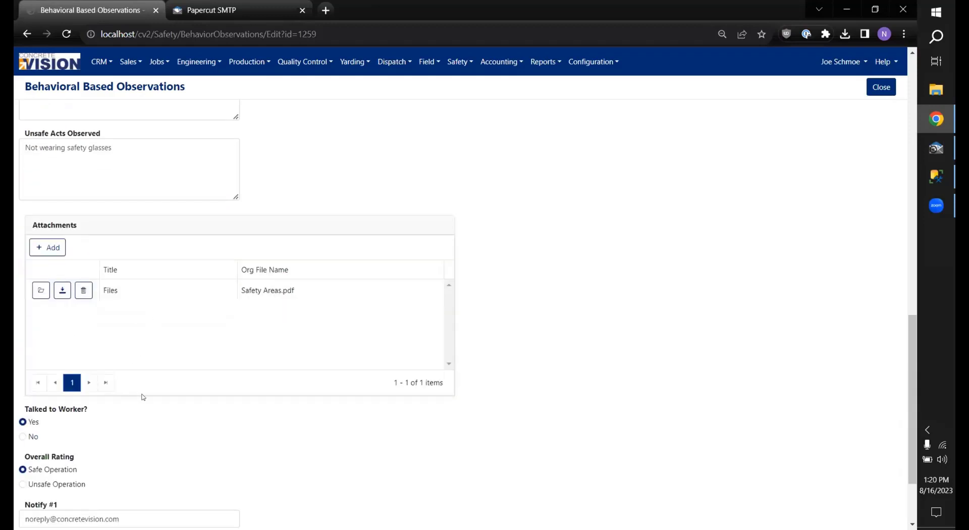
scroll(142, 397, "down", 2)
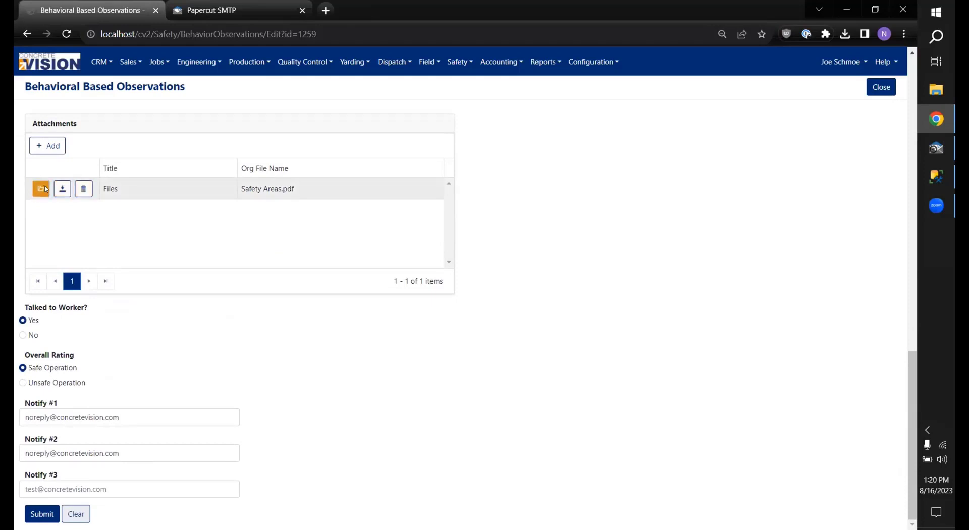
left_click(45, 189)
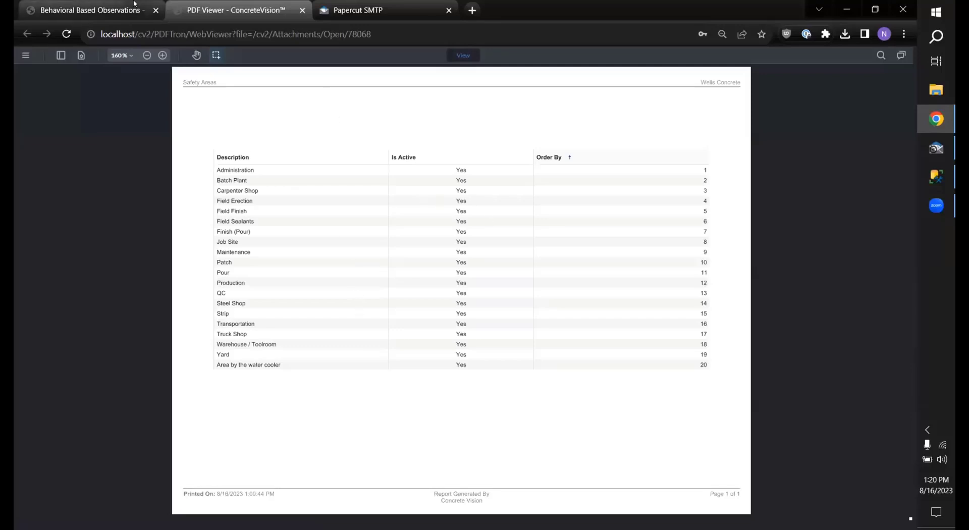
left_click(86, 10)
left_click(63, 189)
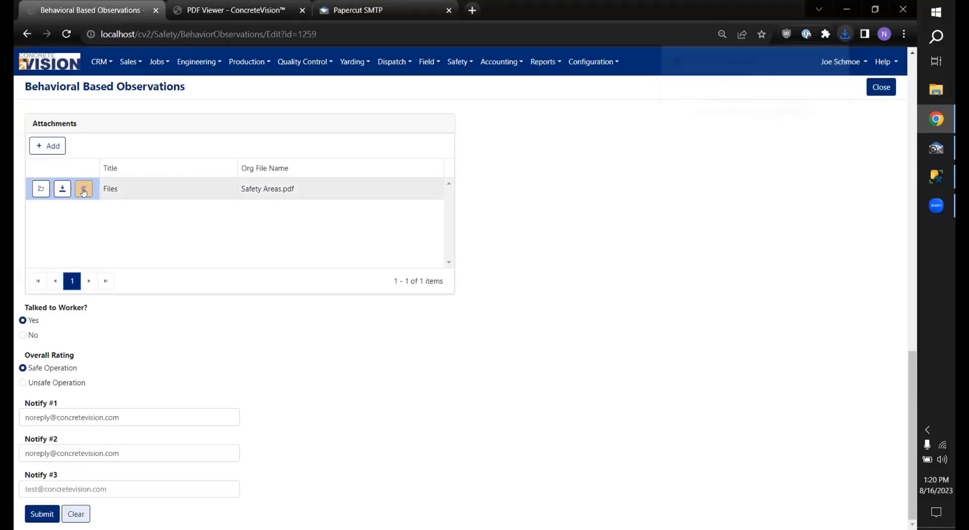
left_click(83, 189)
left_click(523, 102)
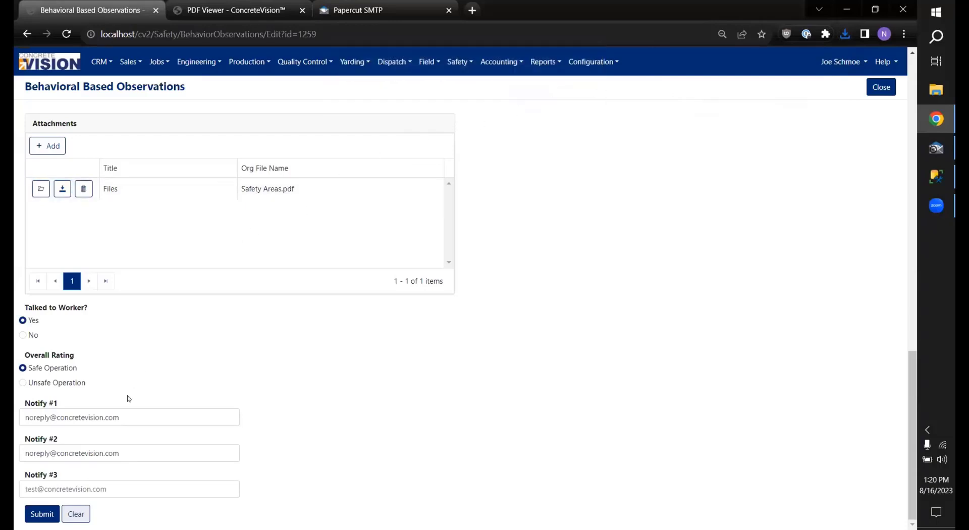
scroll(192, 301, "up", 7)
scroll(199, 243, "down", 7)
Step: Submit observation 1259 and check its details showing modification at 8/16/2023 1:20 PM
left_click(42, 514)
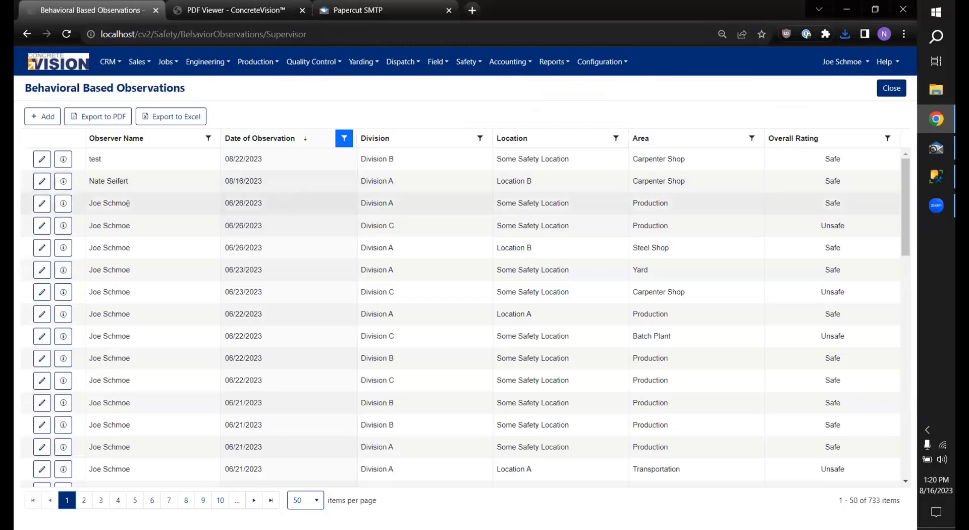
left_click(61, 181)
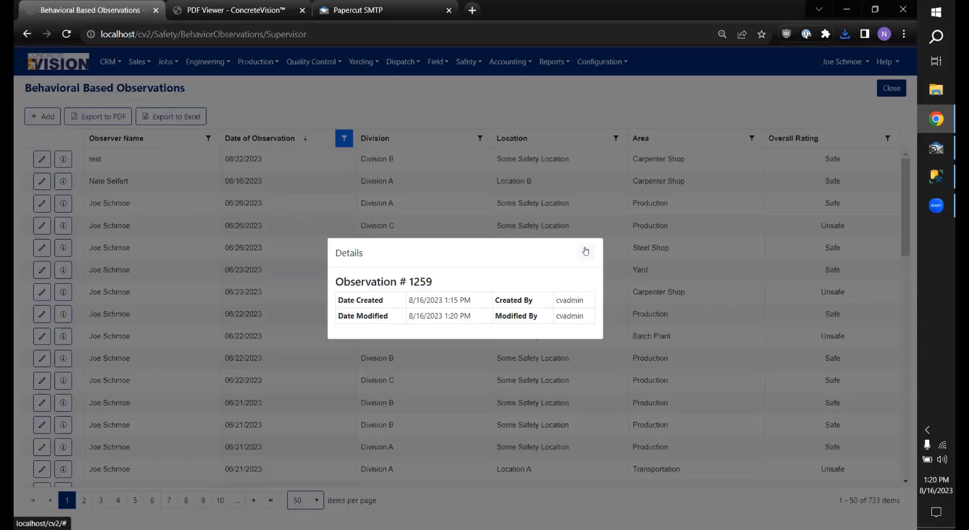
left_click(585, 251)
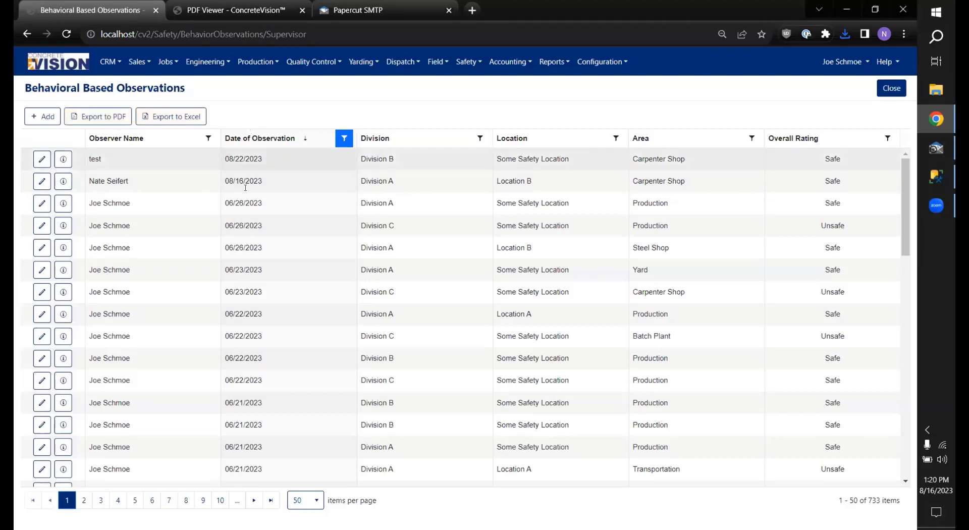
left_click(208, 137)
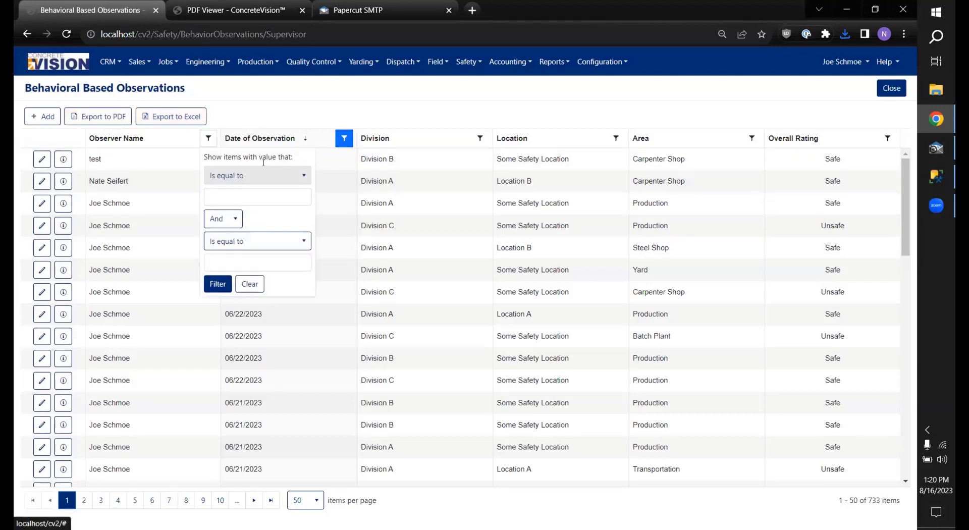
left_click(266, 177)
left_click(227, 238)
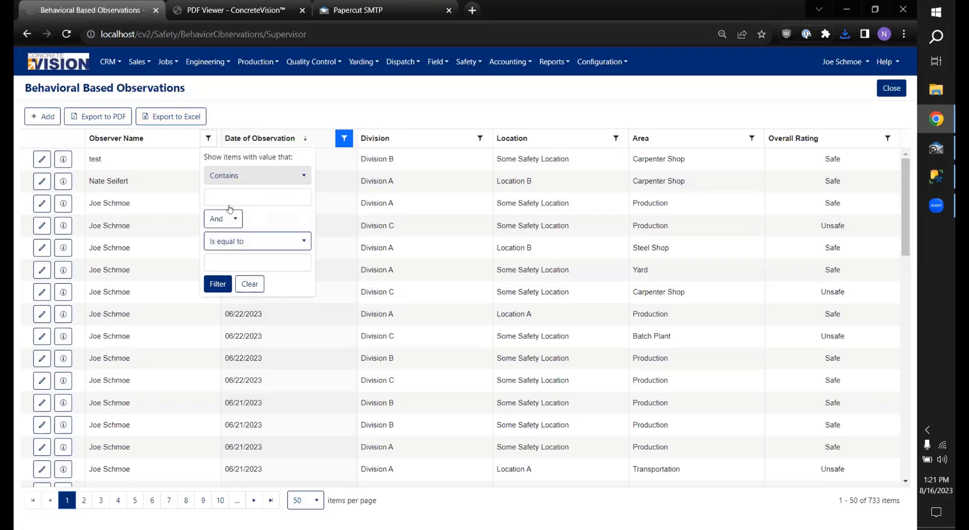
left_click(242, 196)
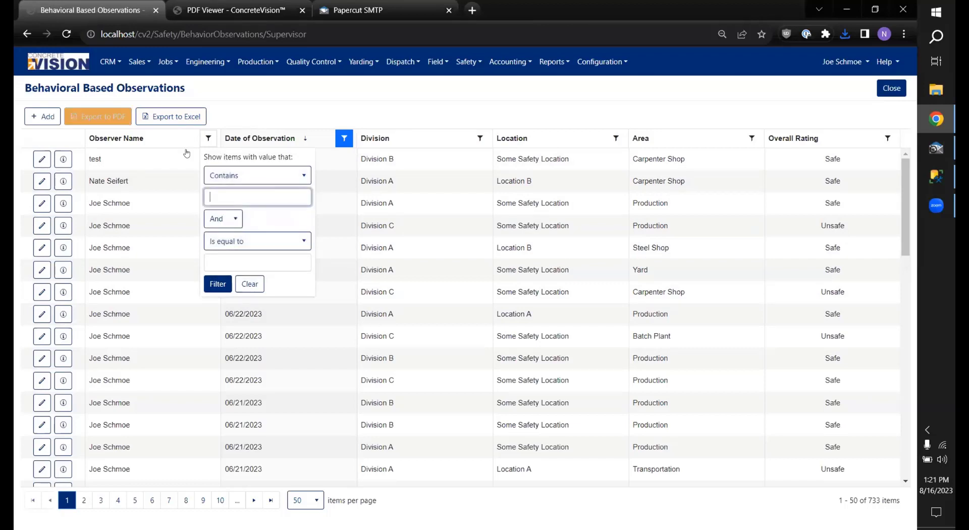
type("Nate")
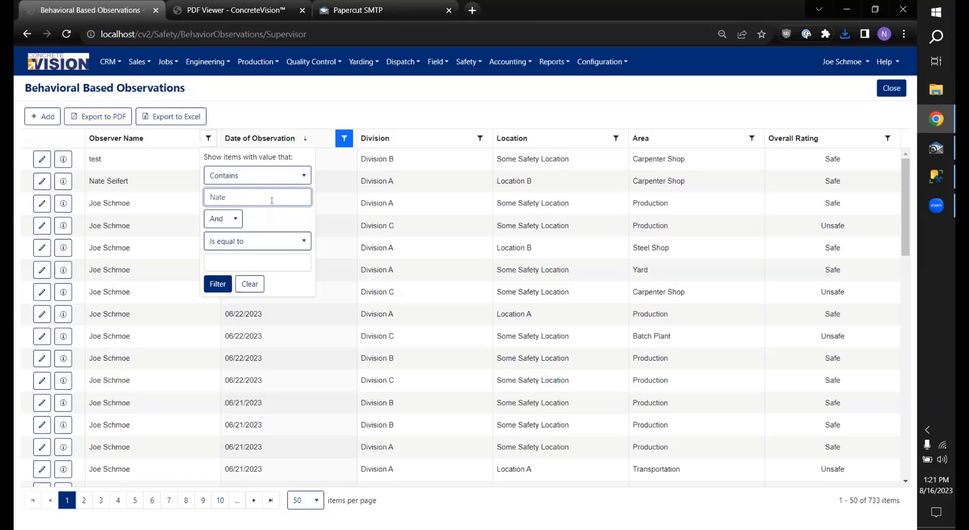
left_click(217, 283)
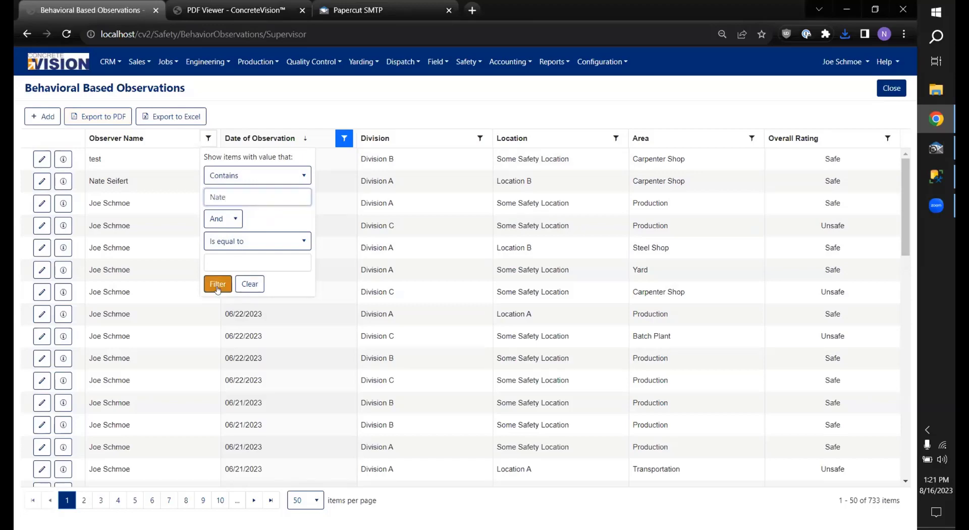
left_click(209, 138)
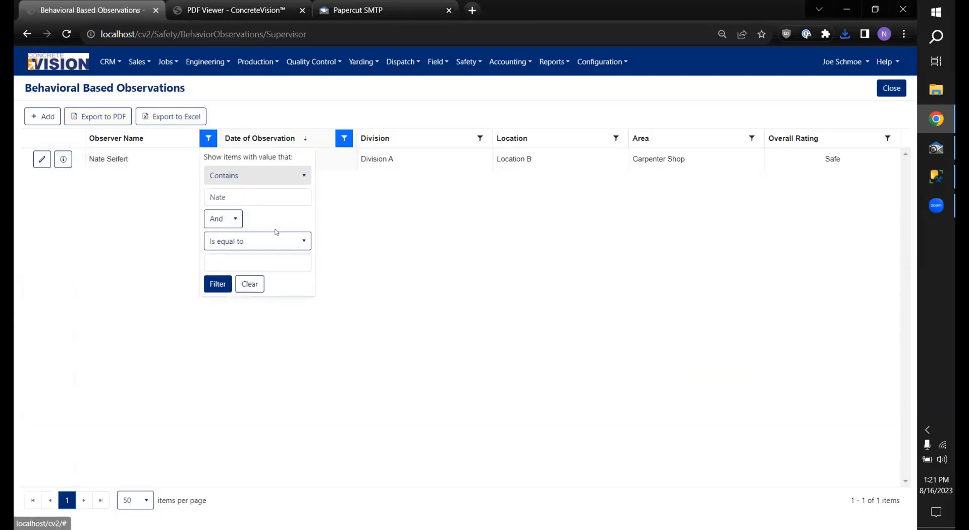
left_click(257, 283)
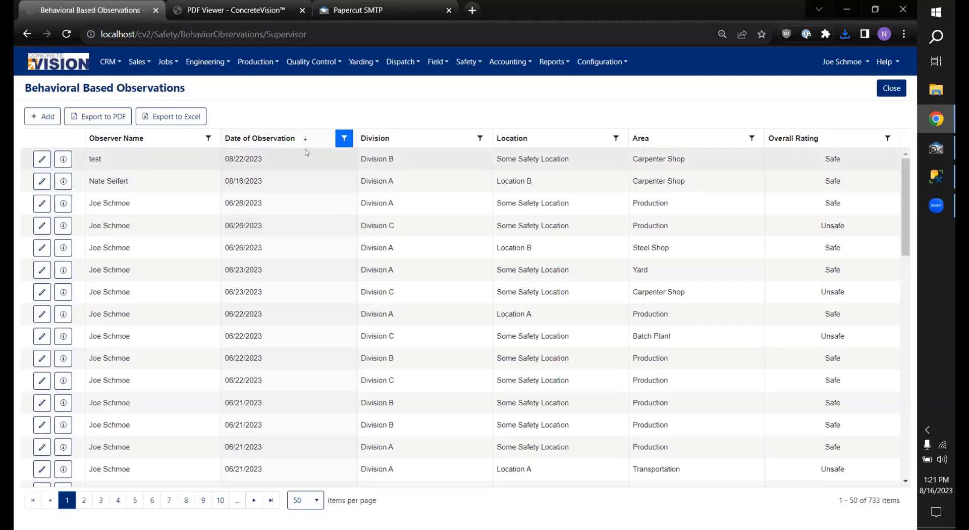
Step: Filter Date of Observation to after 12/21/2022 and before 12/25/2022
left_click(344, 139)
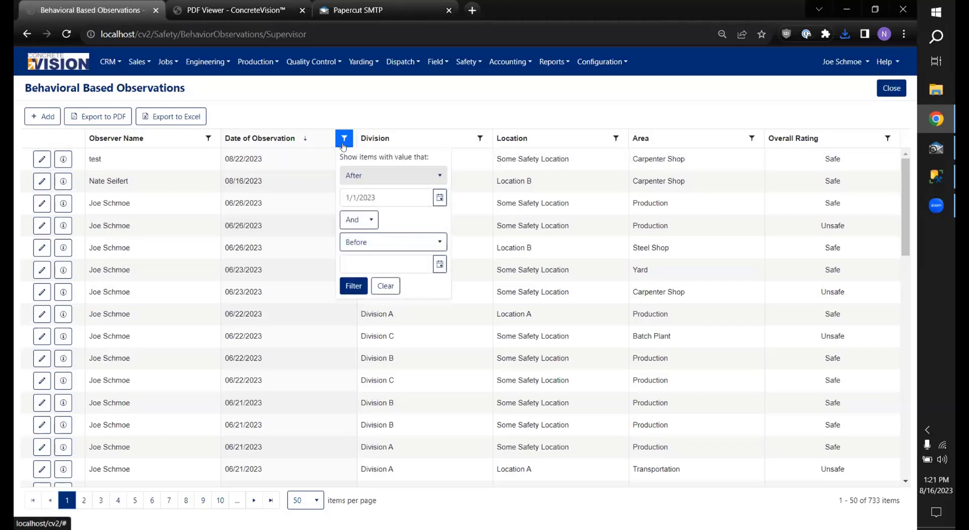
left_click(440, 197)
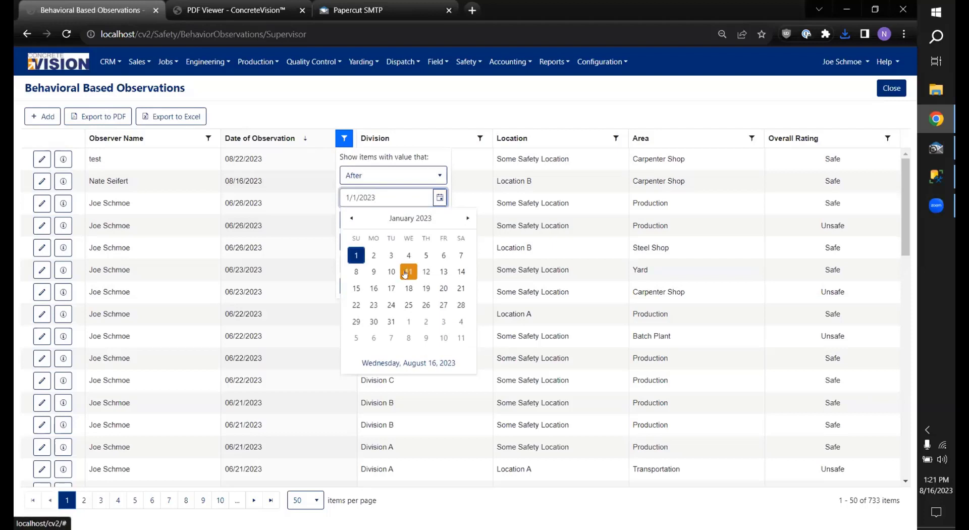
left_click(351, 218)
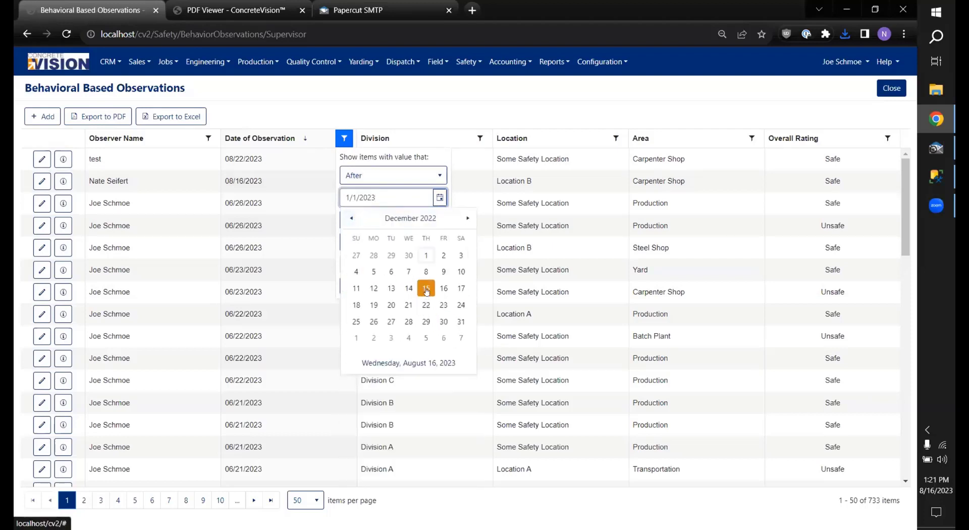
left_click(409, 304)
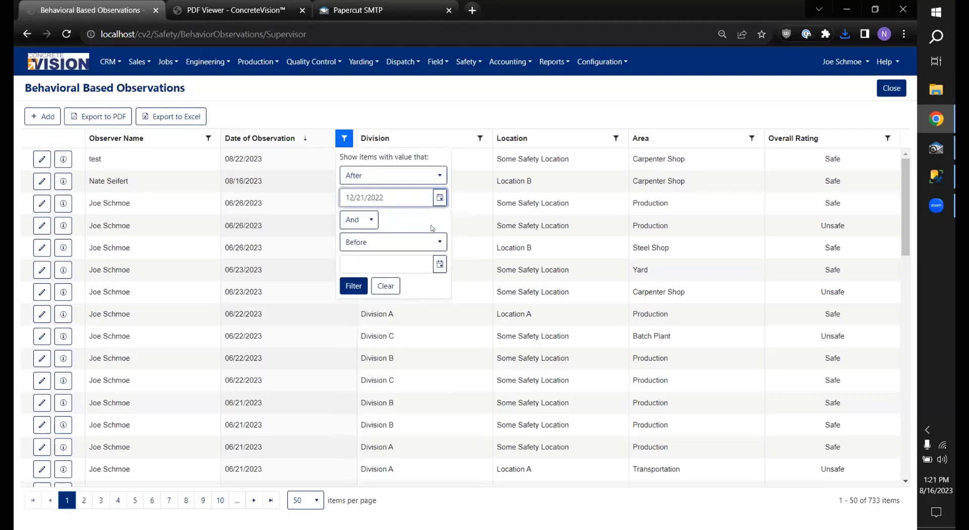
left_click(440, 264)
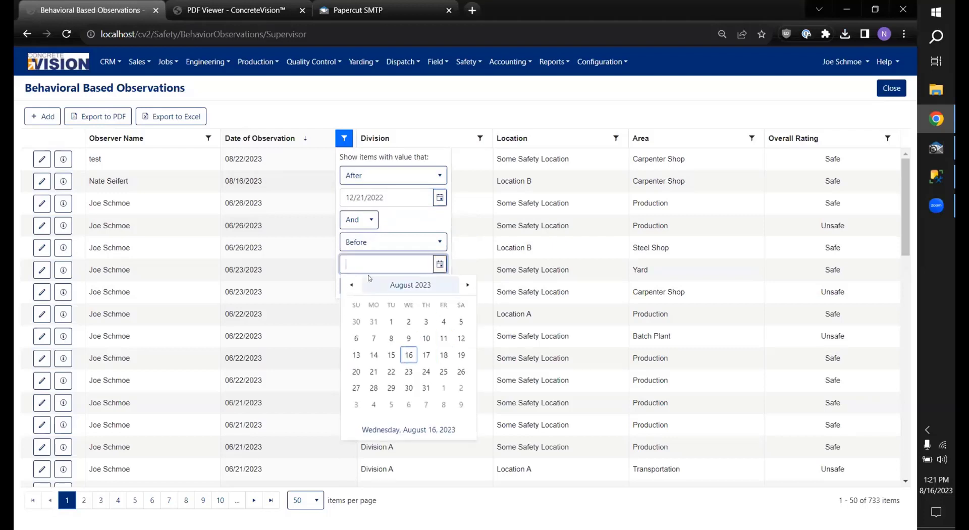
left_click_drag(389, 199, 330, 203)
key("ctrl+c")
left_click(378, 258)
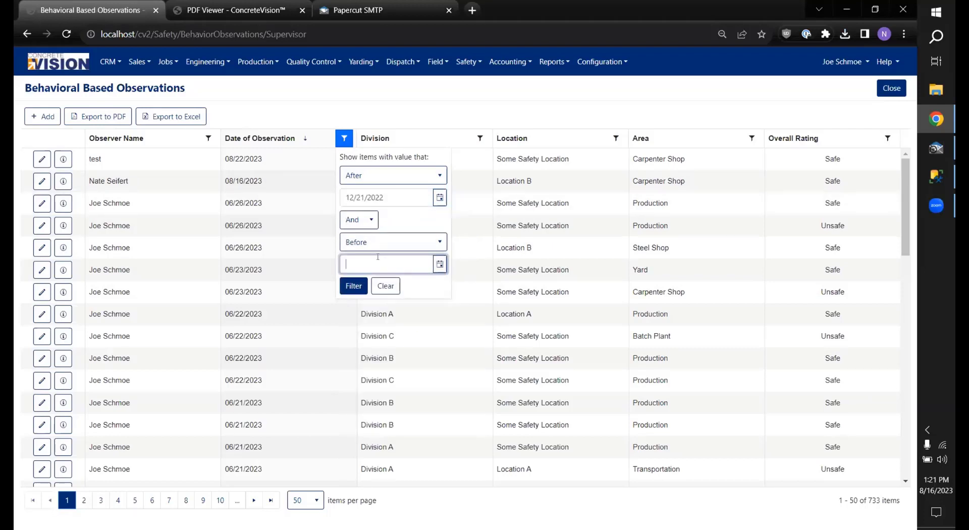
key("ctrl+v")
left_click(364, 263)
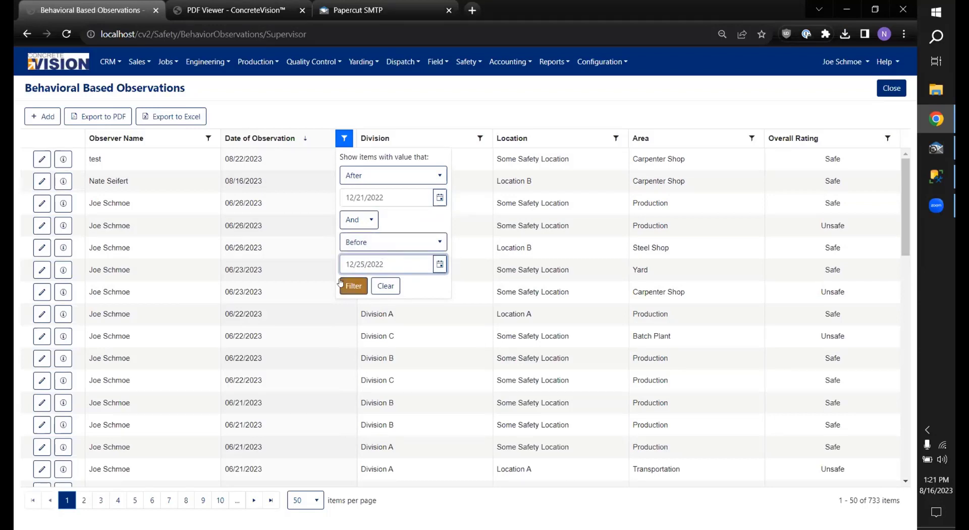
left_click(353, 286)
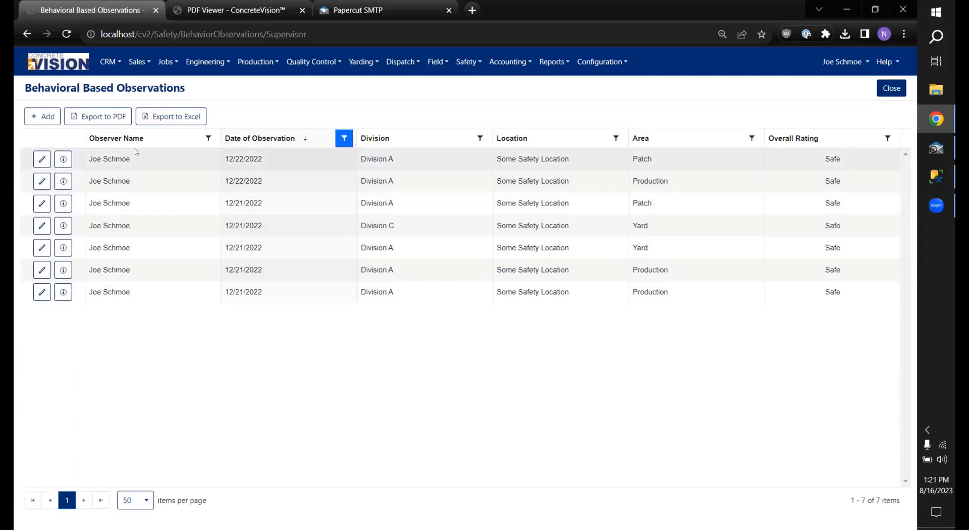
Step: Clear the date filter so all 1255 observations show again
left_click(344, 138)
left_click(386, 285)
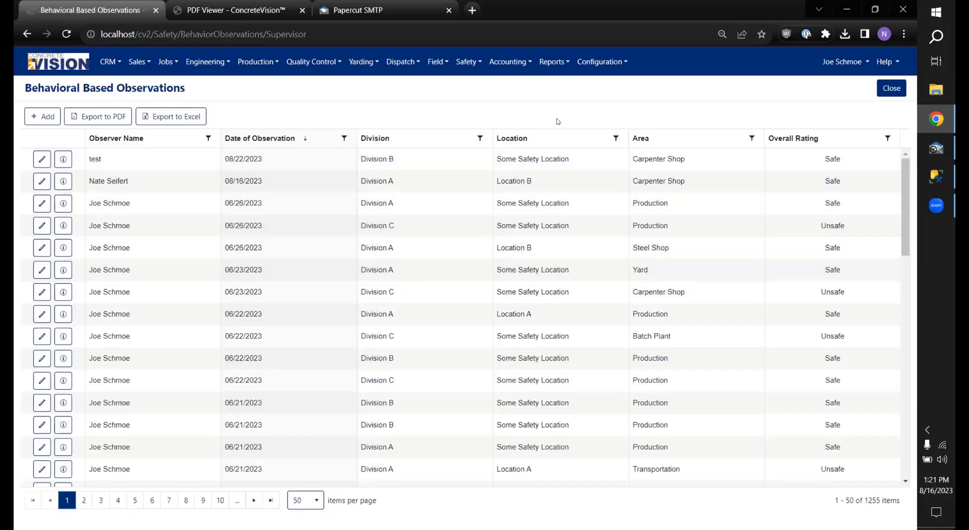
left_click(480, 137)
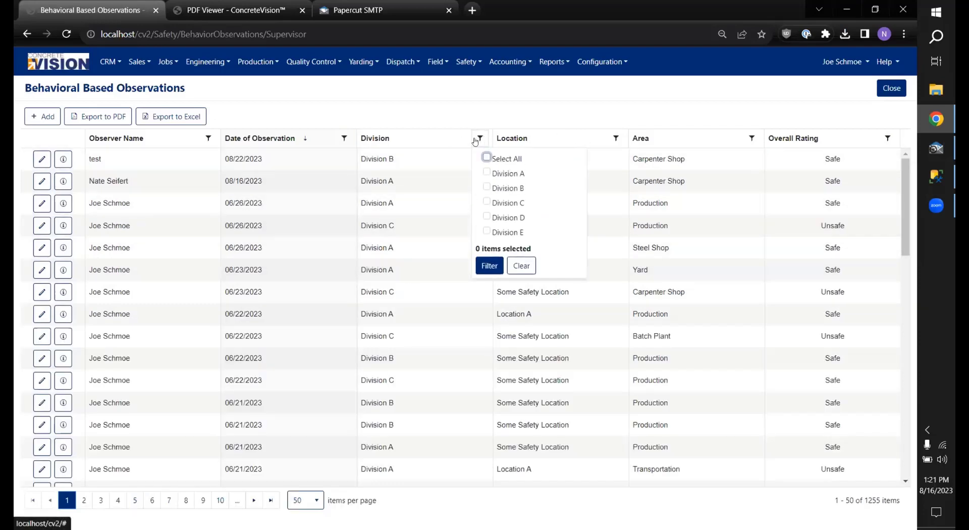
Step: Filter observations to Divisions A and B and Location C
left_click(486, 173)
left_click(486, 188)
left_click(489, 265)
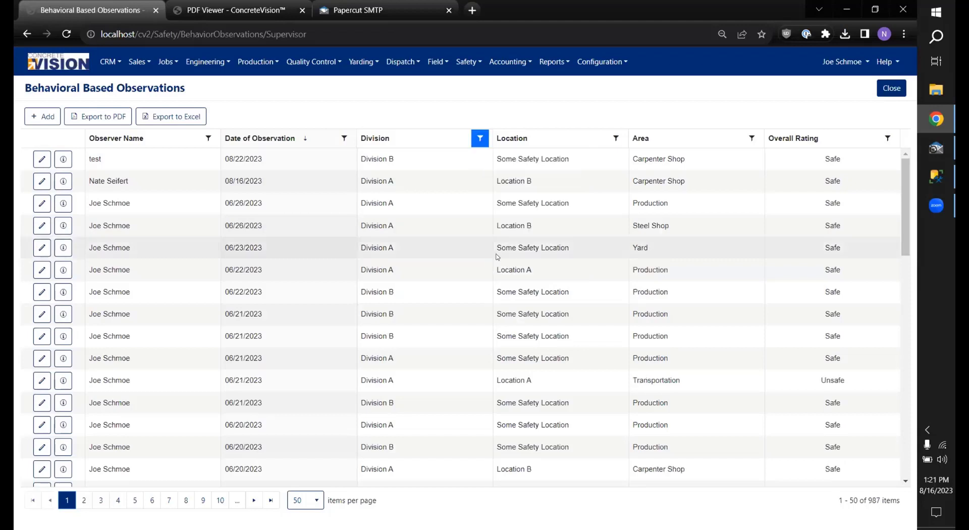
left_click(616, 138)
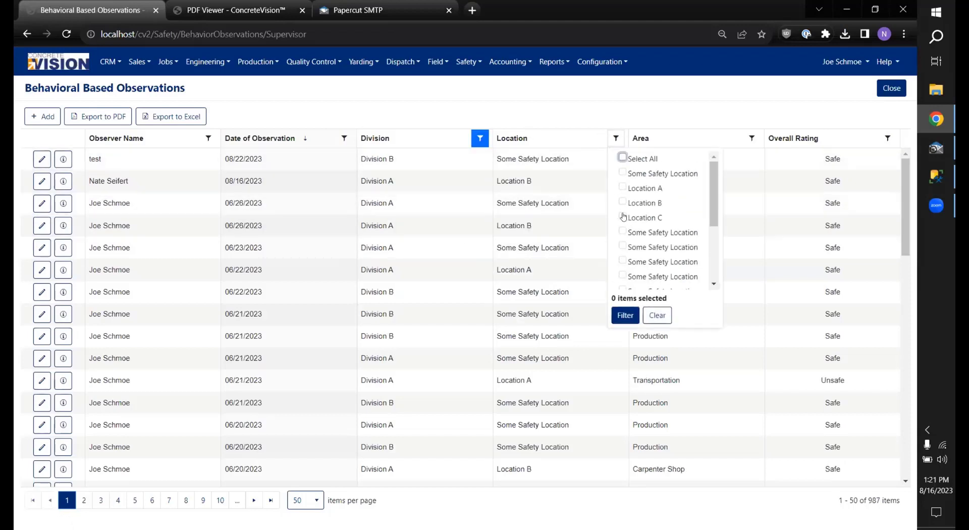
left_click(622, 217)
left_click(625, 315)
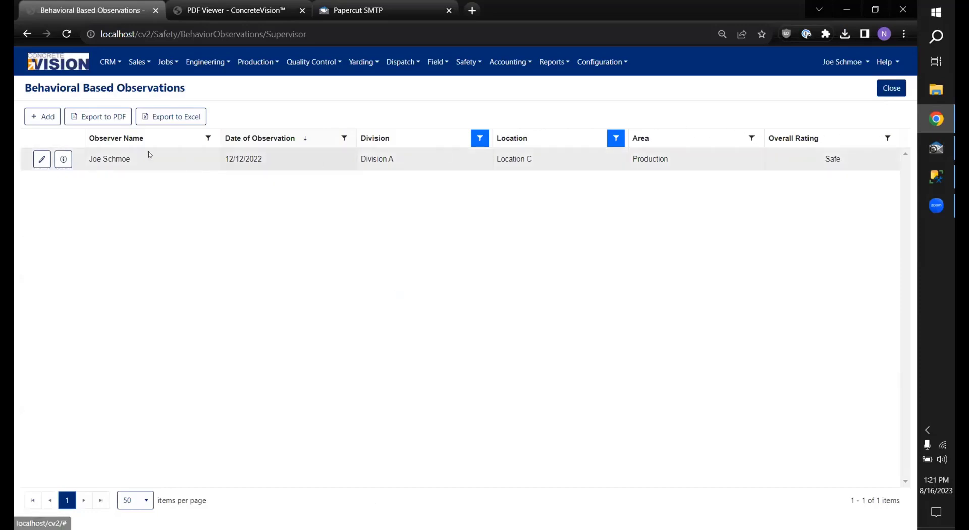
Step: Add division as a secondary sort and clear the division and location filters
left_click(469, 139)
left_click(480, 138)
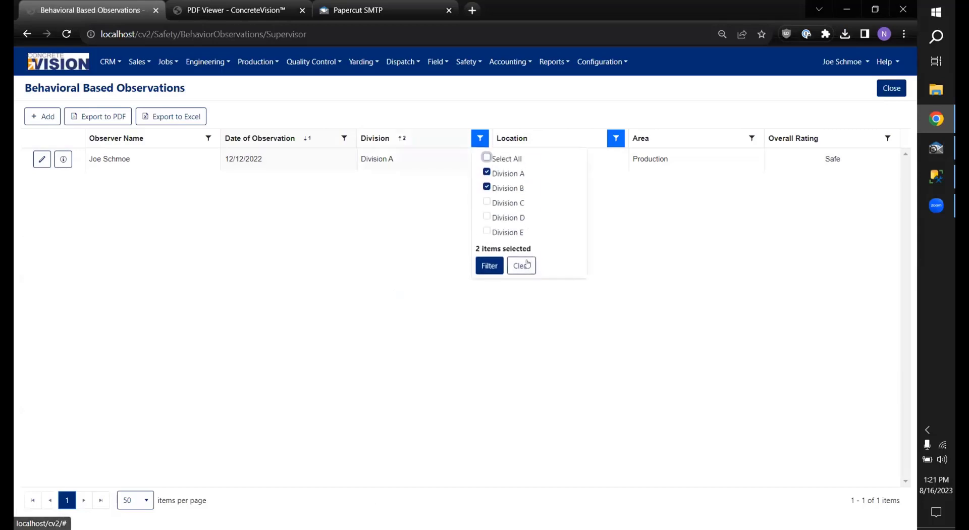
left_click(522, 265)
left_click(616, 139)
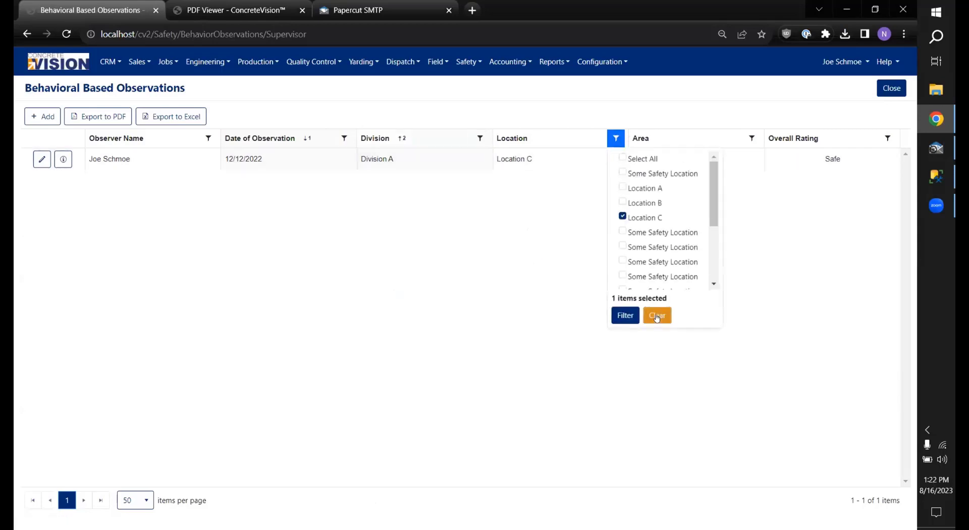
left_click(657, 316)
left_click(888, 138)
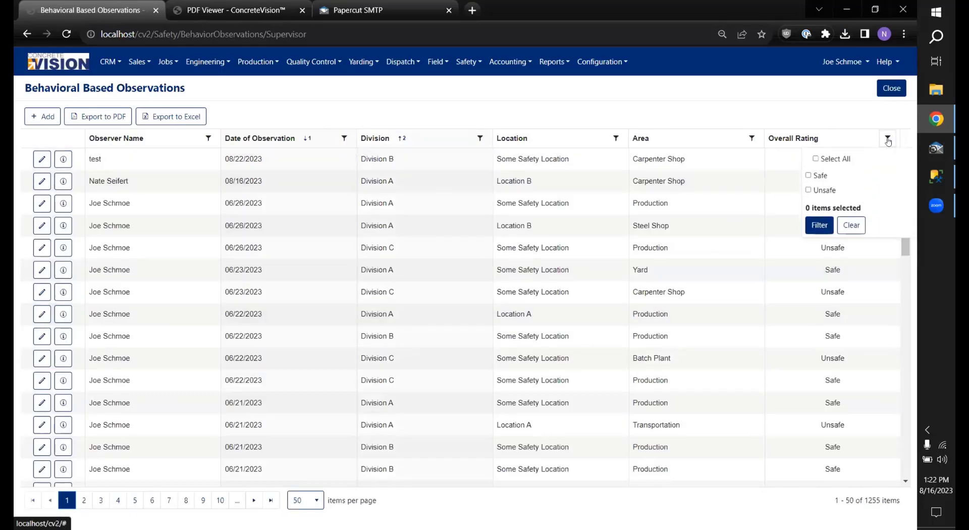
left_click(462, 62)
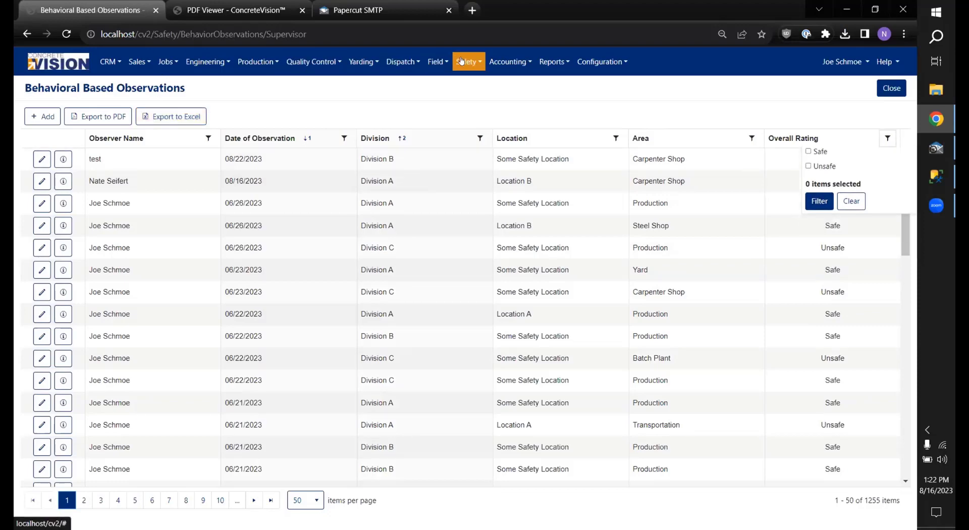
Step: Open the NMR - Supervisor Report filtered to reports after 1/1/2023
left_click(488, 178)
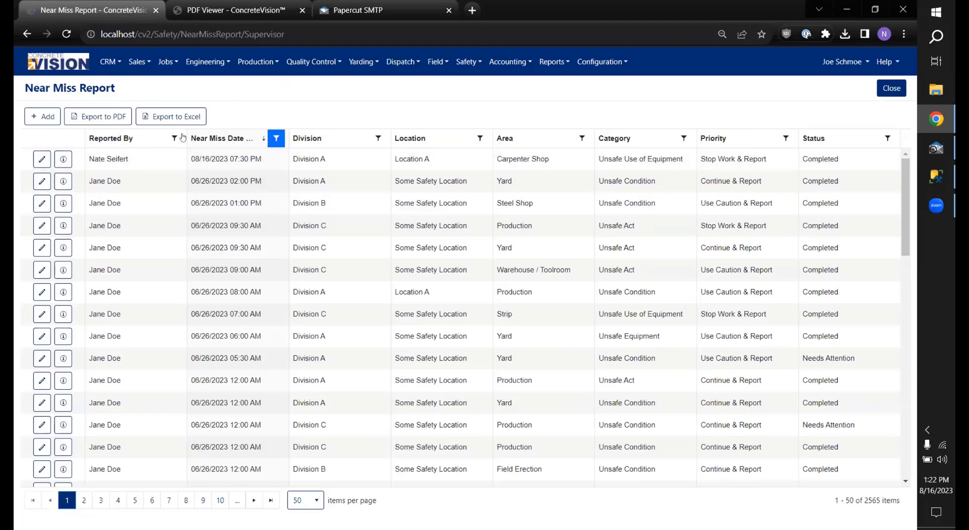
left_click(277, 139)
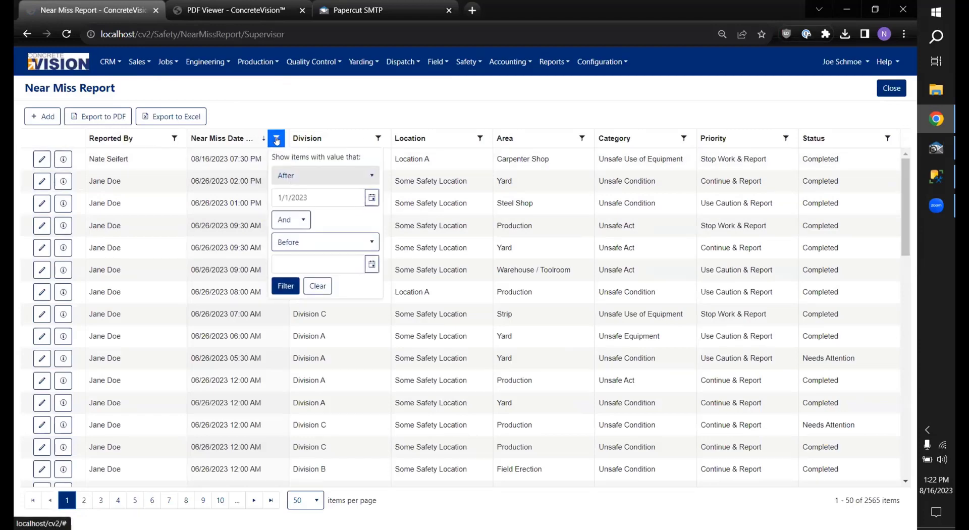
left_click(286, 286)
Step: Sort reports by area descending and filter status to Needs Attention
left_click(435, 141)
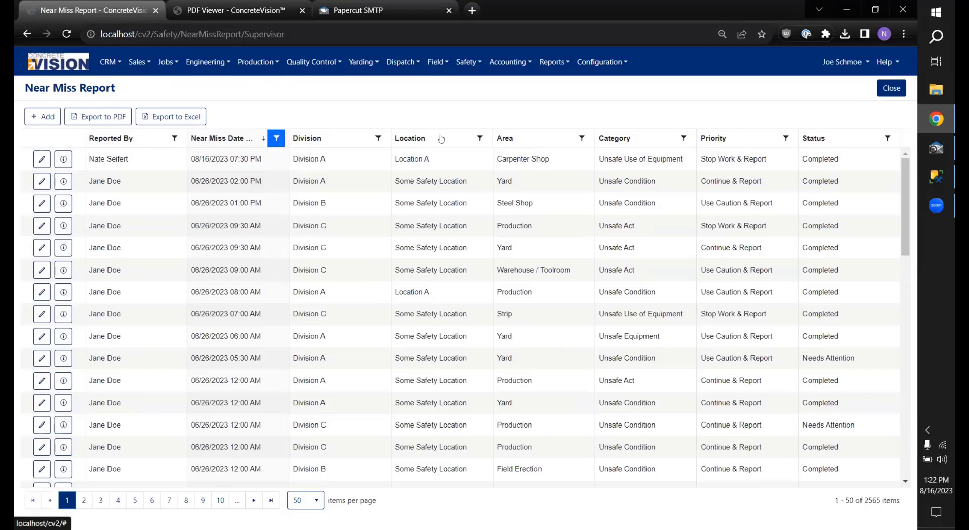
left_click(453, 142)
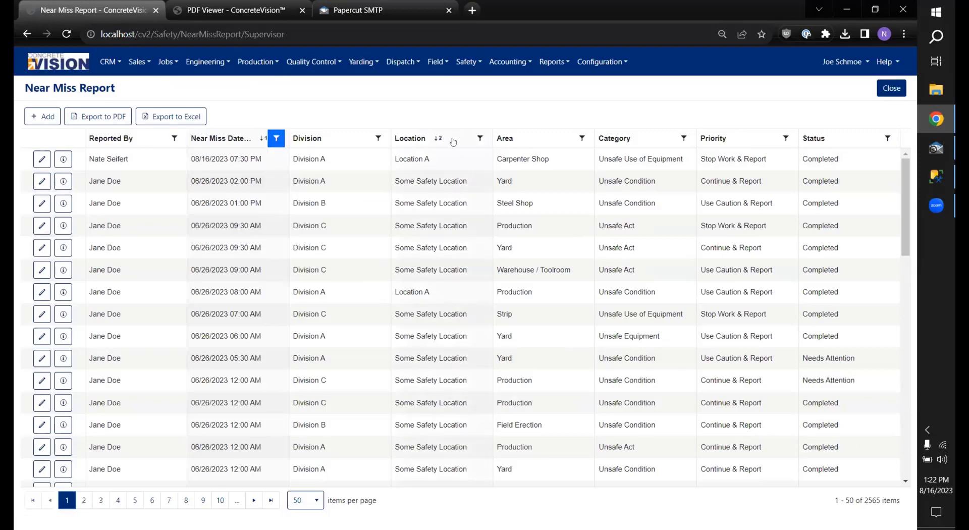
left_click(539, 142)
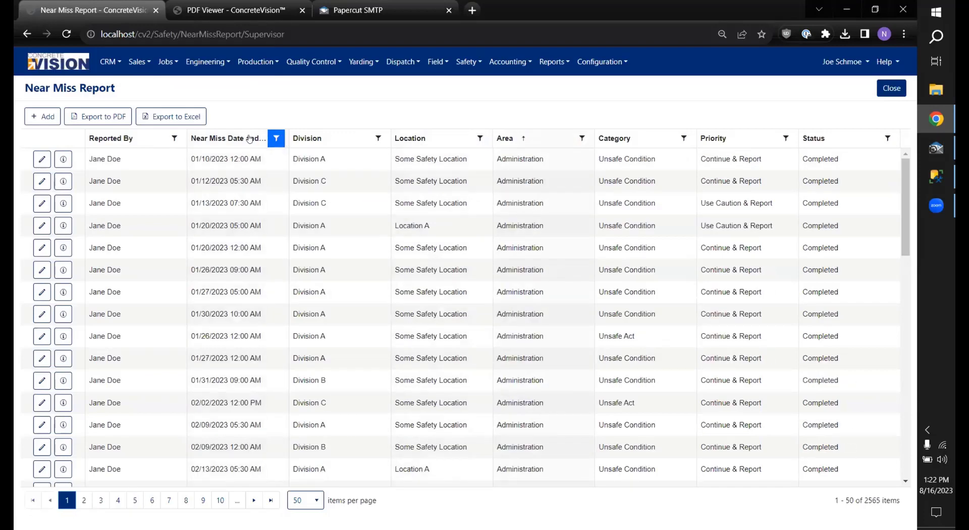
left_click(551, 141)
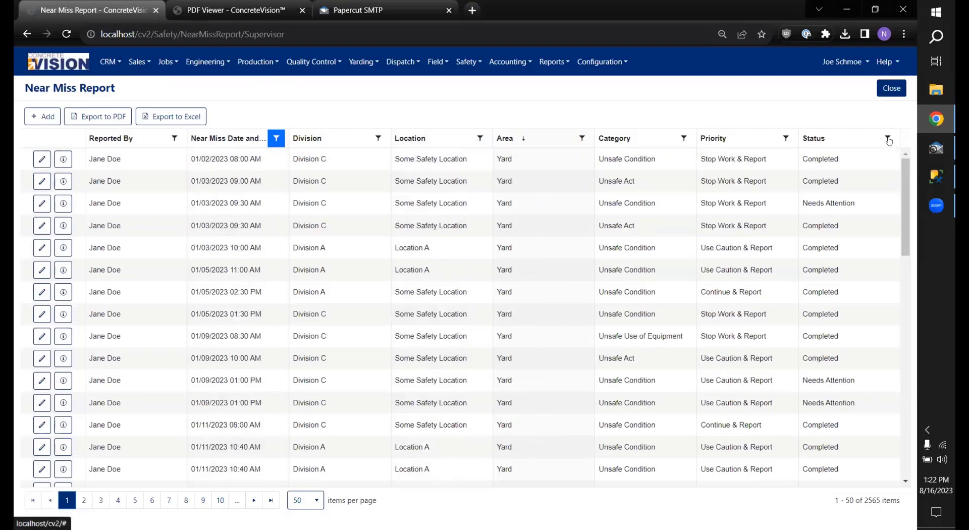
left_click(888, 140)
left_click(817, 172)
left_click(815, 204)
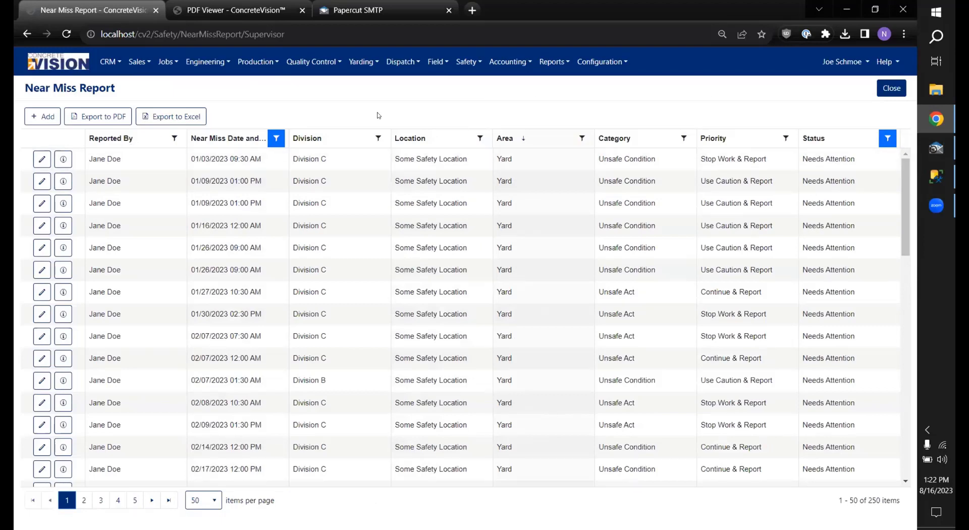
Step: Switch the page size to 100 reports, then back to 50 per page
left_click(213, 491)
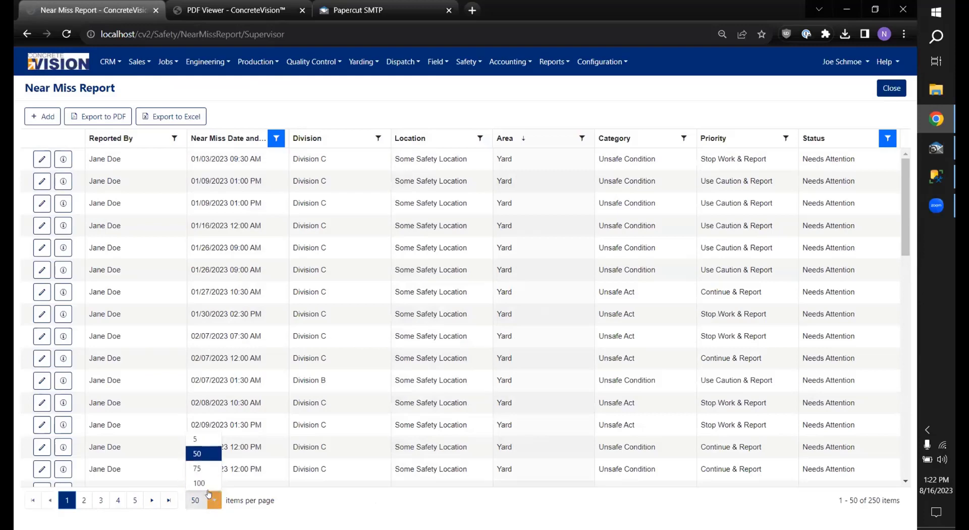
left_click(206, 483)
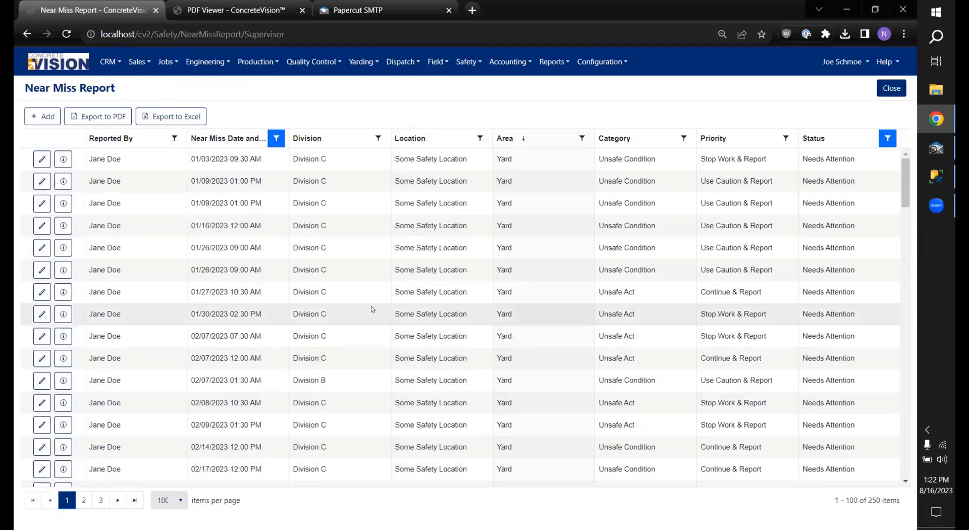
scroll(370, 309, "down", 4)
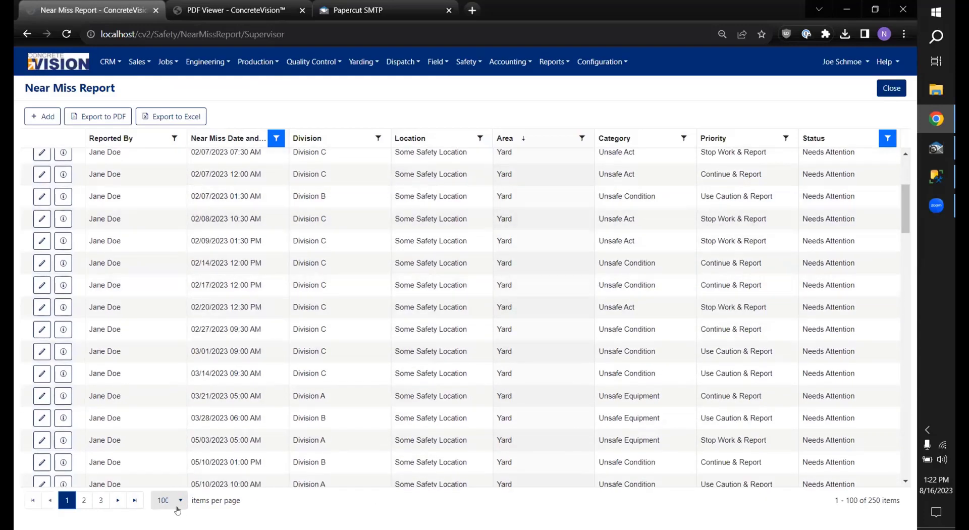
scroll(331, 264, "down", 10)
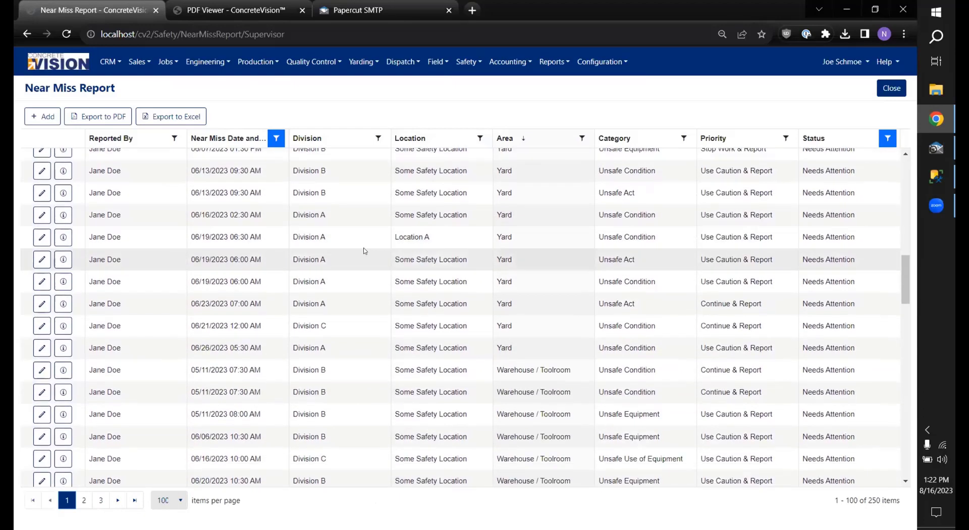
scroll(364, 250, "down", 20)
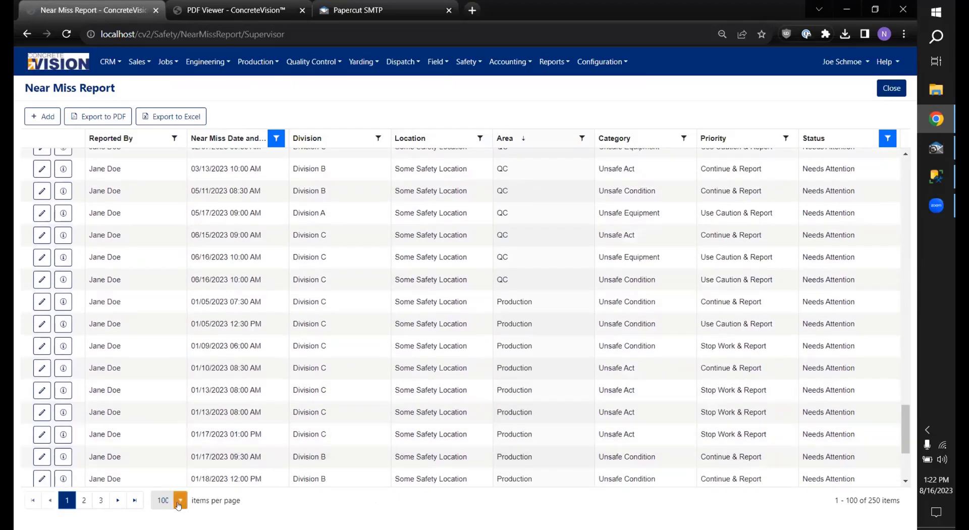
left_click(179, 505)
left_click(165, 453)
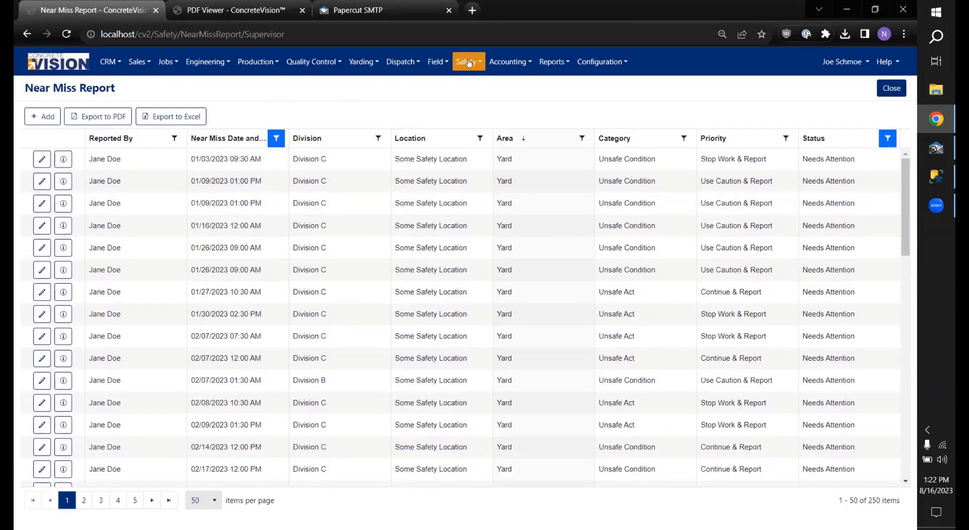
Step: Go to Safety > SII Report and start a new incident investigation report
left_click(467, 62)
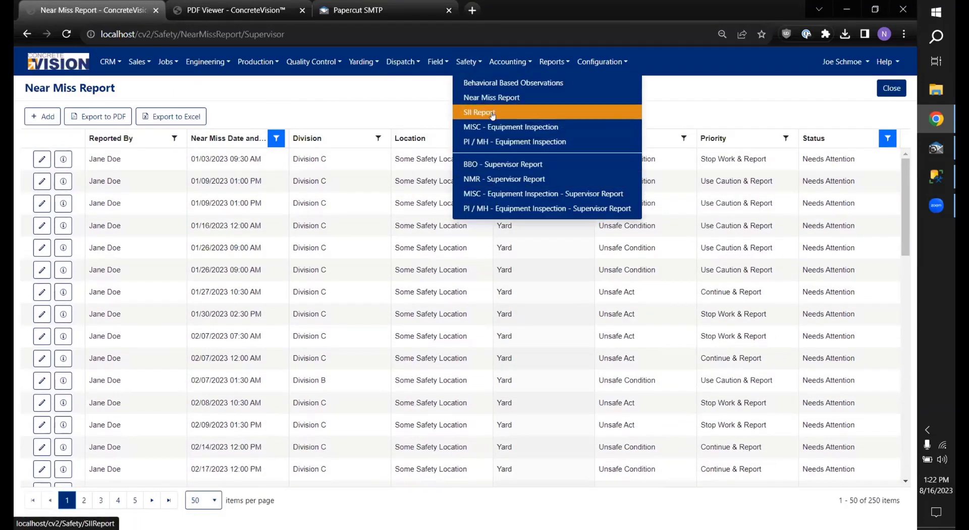
left_click(494, 111)
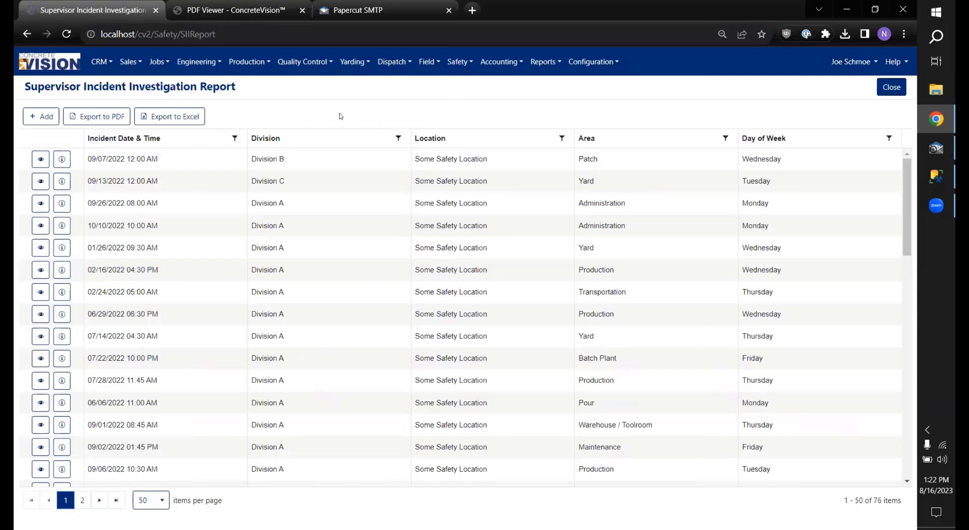
left_click(459, 61)
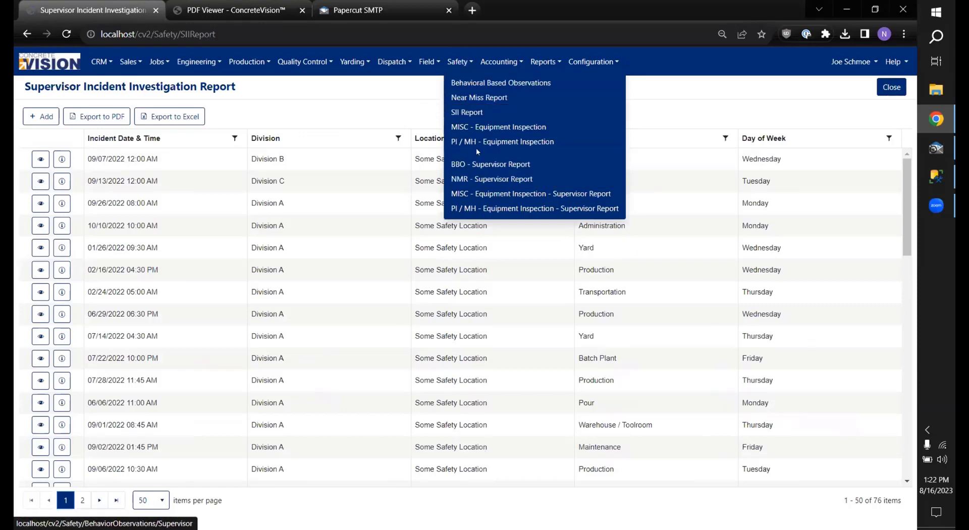
left_click(336, 117)
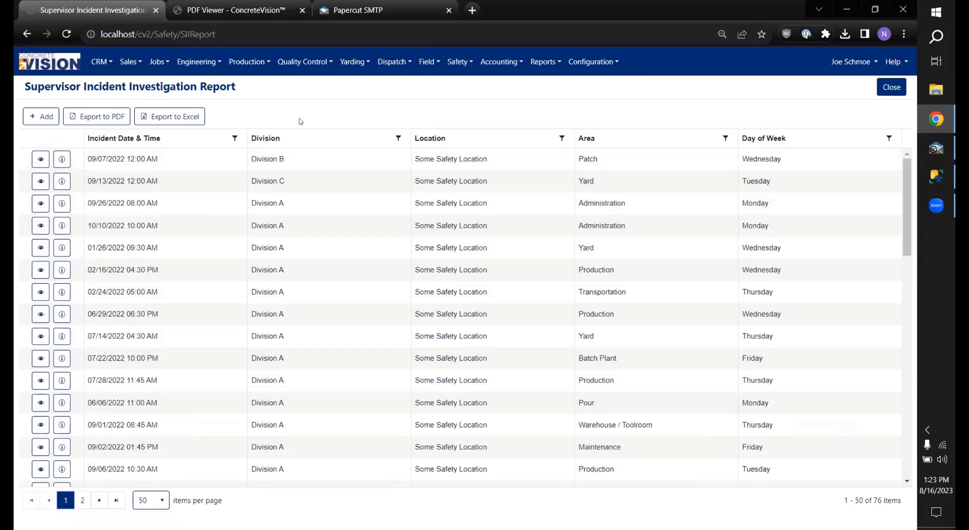
left_click(41, 119)
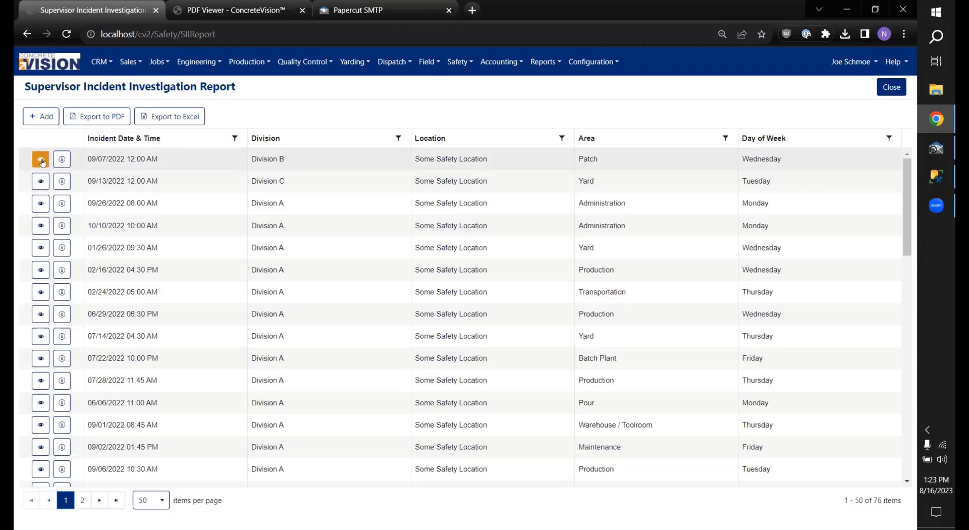
left_click(44, 161)
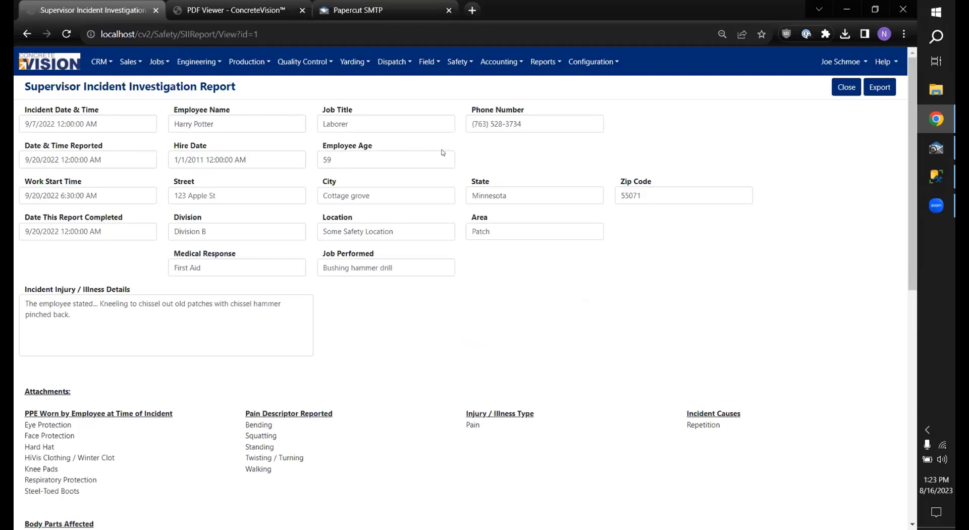
scroll(370, 128, "down", 7)
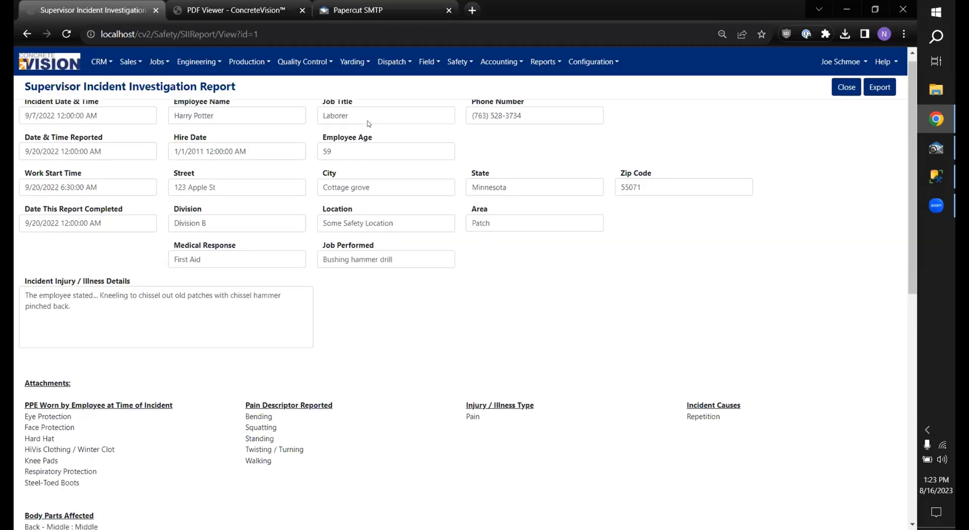
scroll(374, 130, "up", 5)
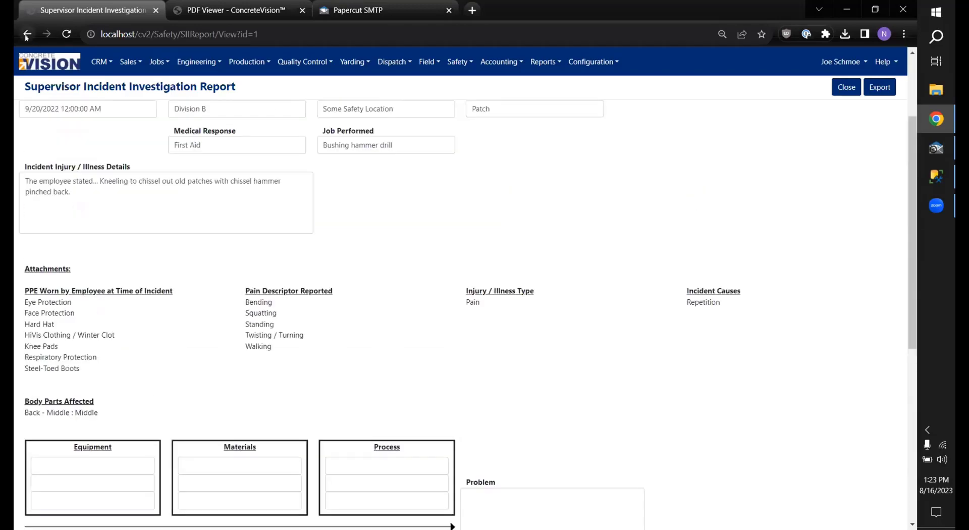
left_click(27, 33)
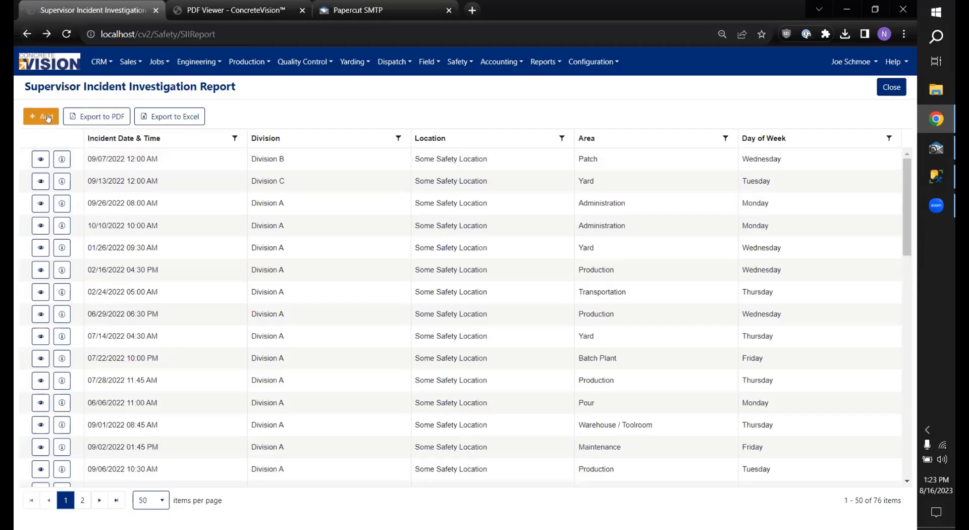
Step: Start a new report with Incident Date & Time 08/16/2023 09:00 AM
left_click(43, 117)
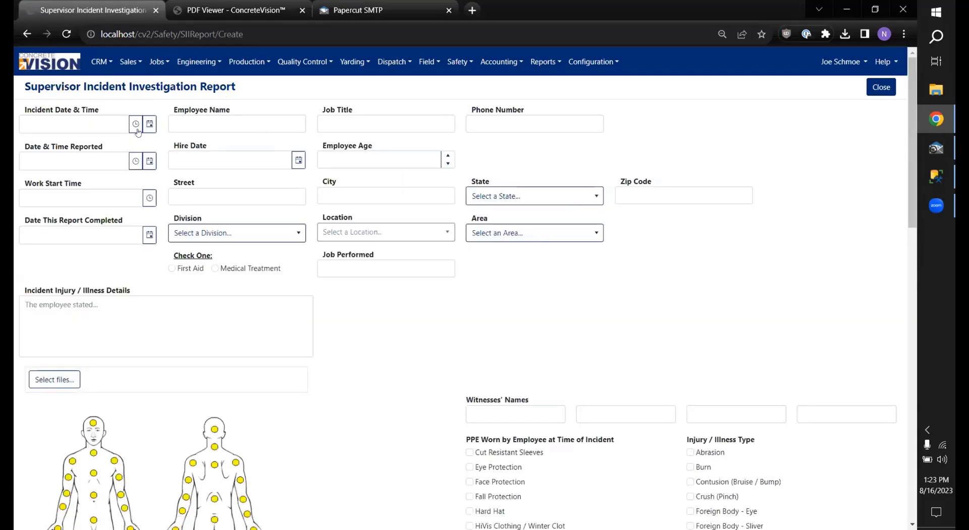
left_click(135, 124)
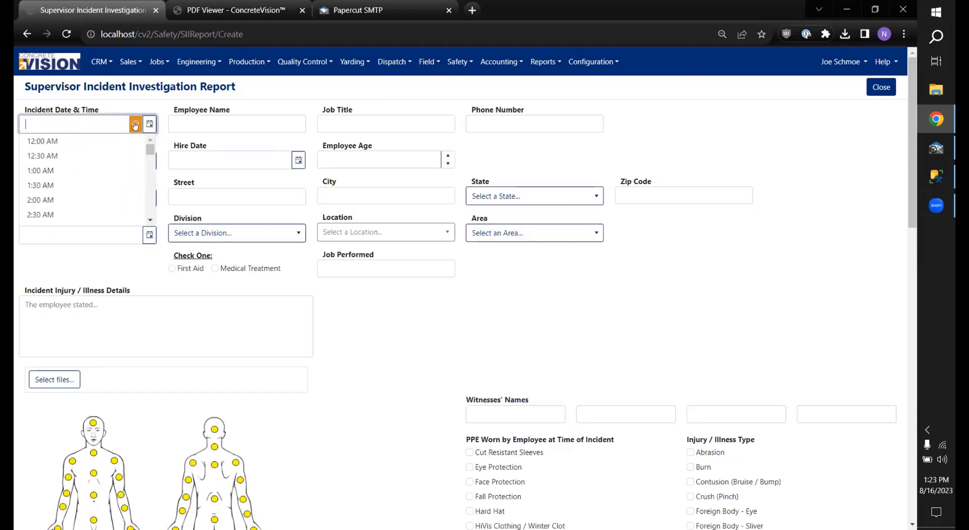
scroll(152, 152, "down", 3)
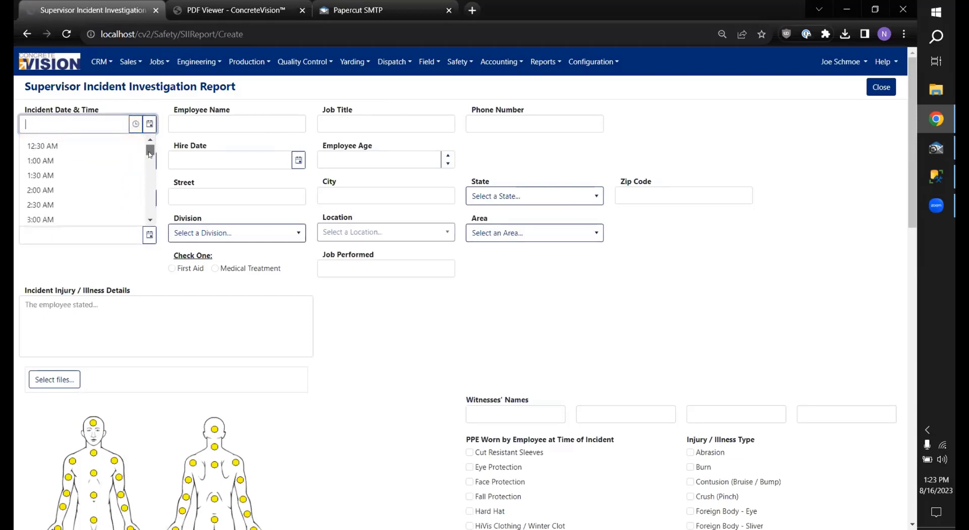
scroll(101, 187, "down", 2)
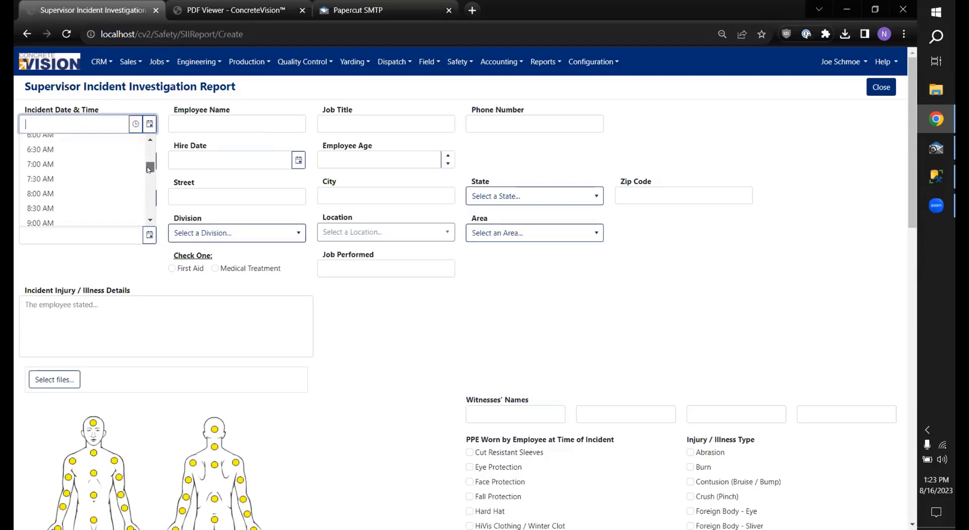
left_click(73, 209)
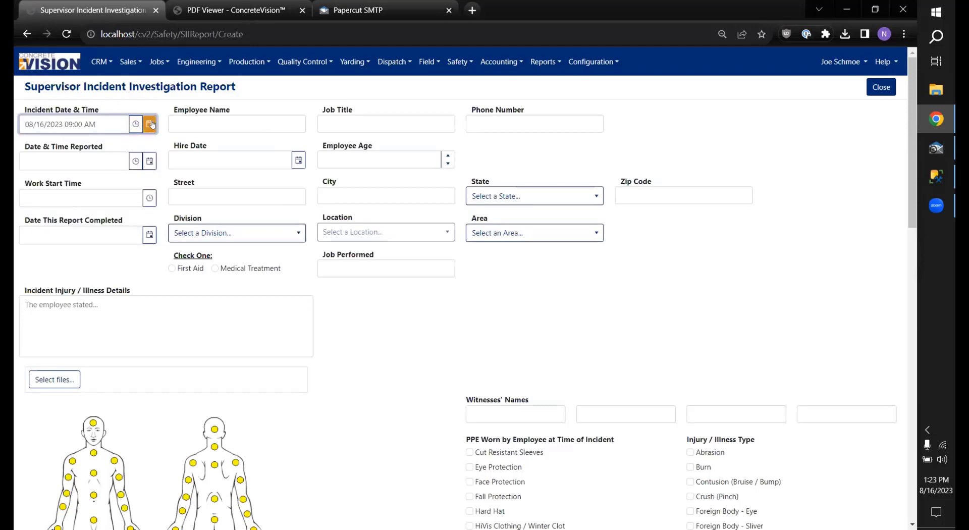
Step: Set Date & Time Reported to 08/16/2023 09:30 AM
left_click(135, 161)
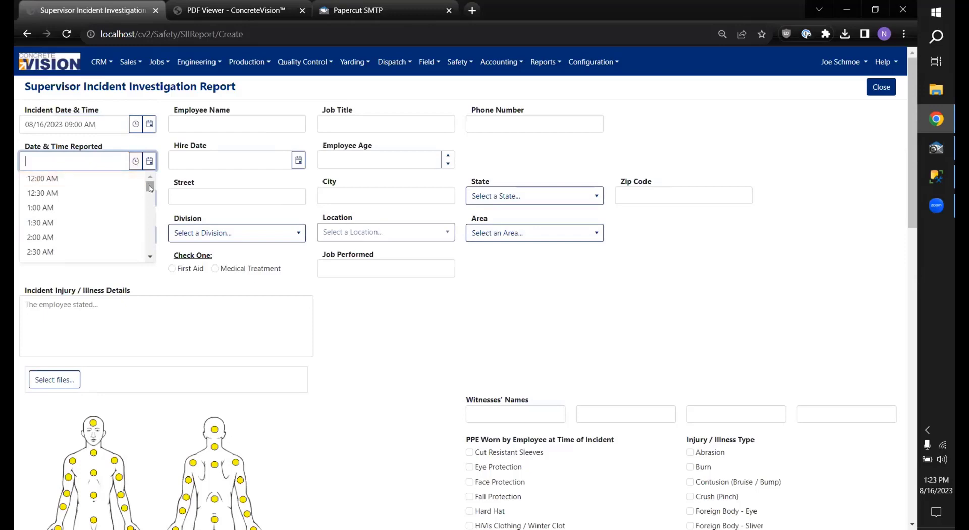
left_click_drag(148, 183, 137, 214)
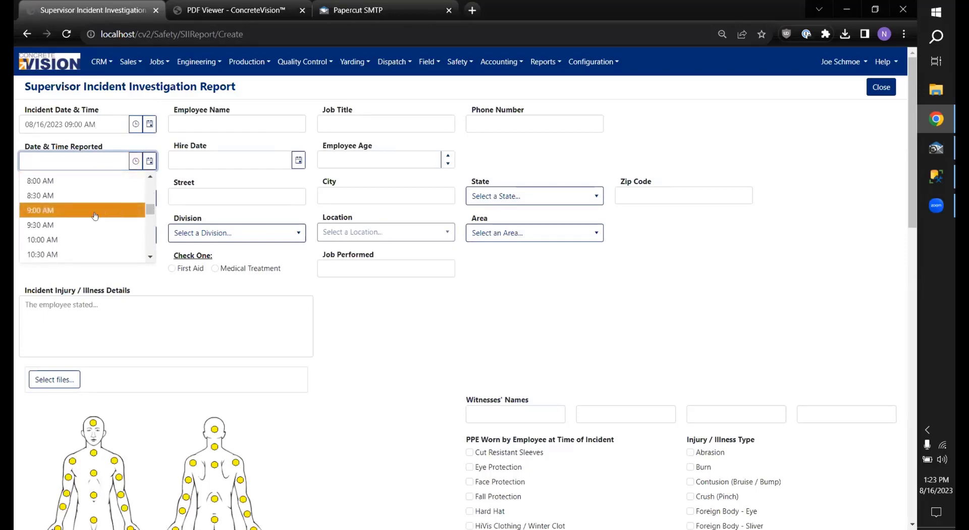
left_click(69, 226)
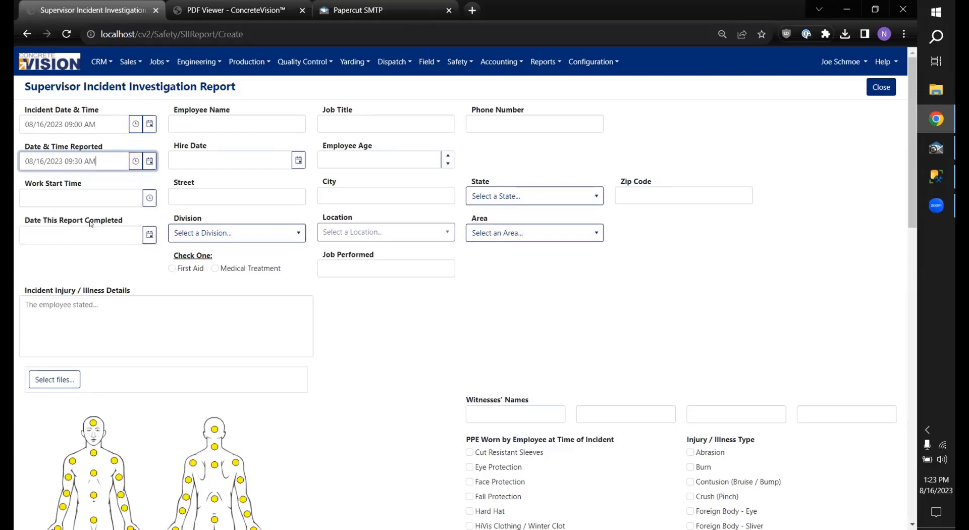
left_click(130, 167)
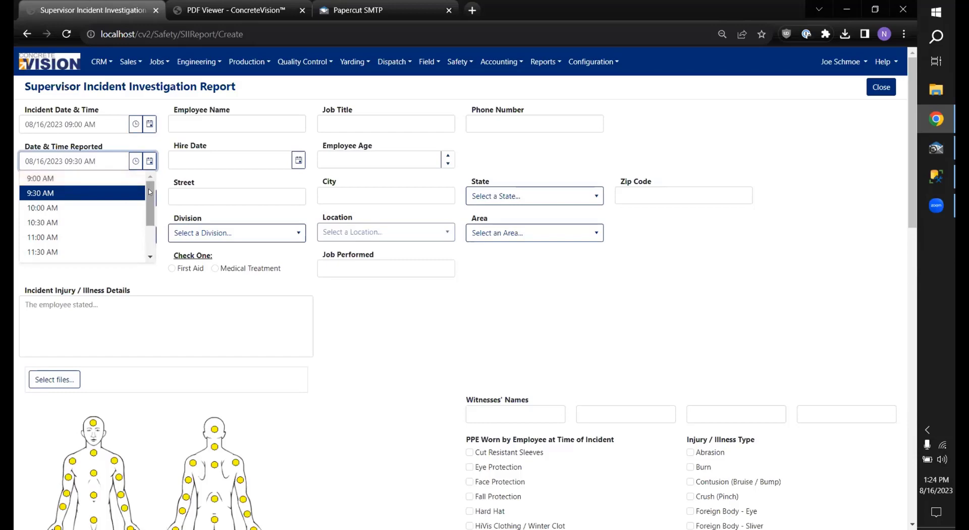
left_click(127, 142)
left_click(131, 195)
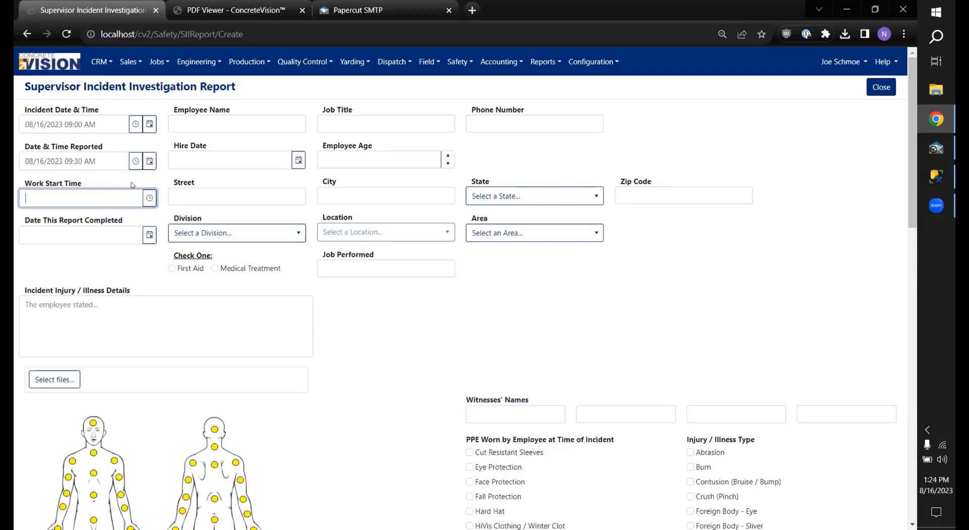
Step: Change the Date & Time Reported minutes to 26, making it 09:26 AM
left_click(74, 161)
type("26")
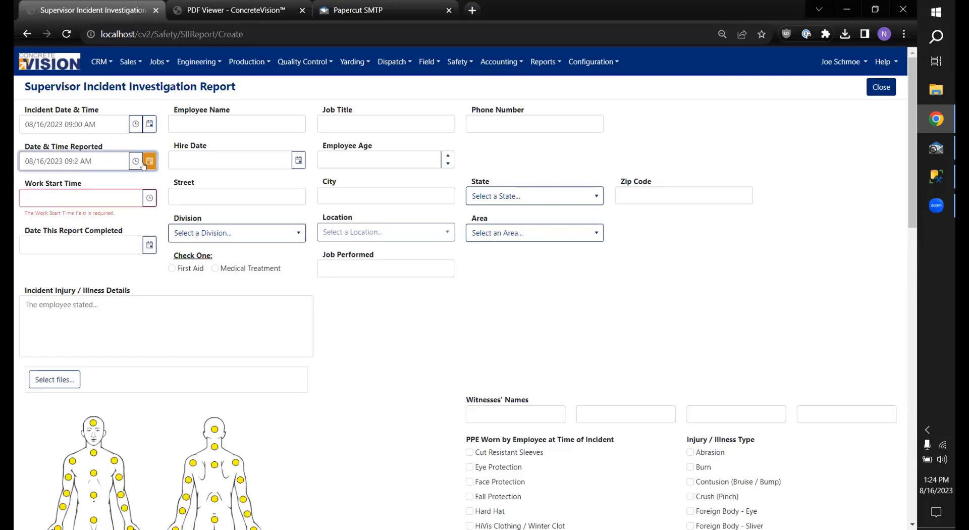
key("Tab")
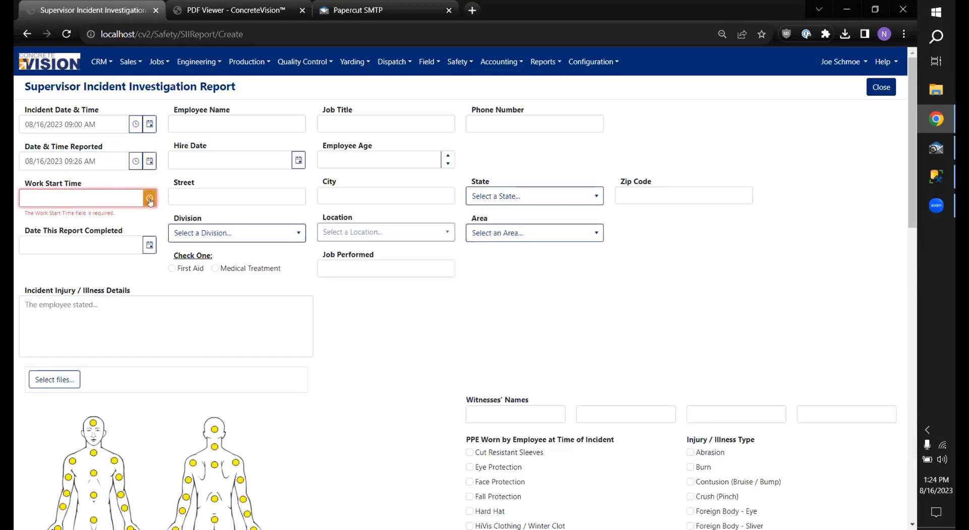
Step: Set the Work Start Time to 8:00 AM from its time list
left_click(150, 199)
scroll(136, 242, "down", 4)
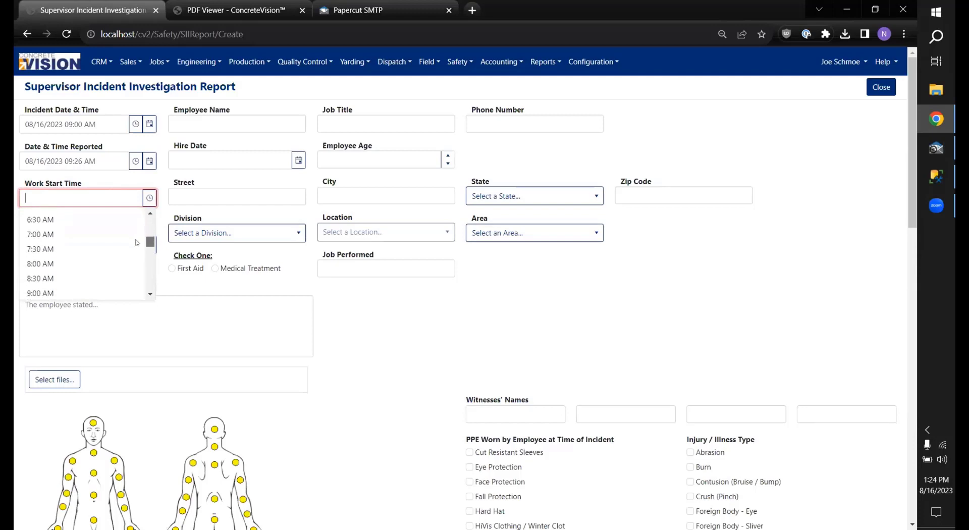
scroll(136, 242, "down", 1)
left_click(85, 242)
left_click(99, 243)
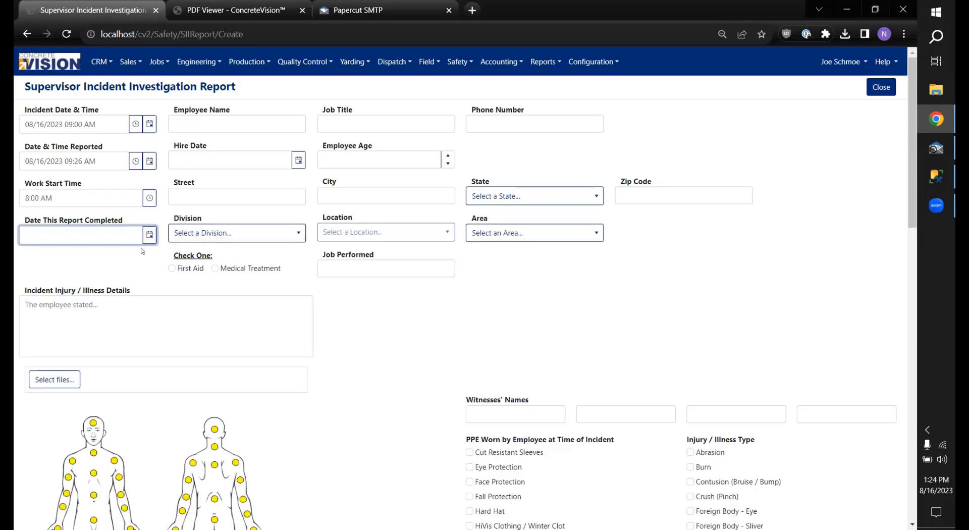
Step: Open and close the completion-date calendar several times, leaving the date empty
left_click(143, 244)
left_click(143, 244)
left_click(148, 235)
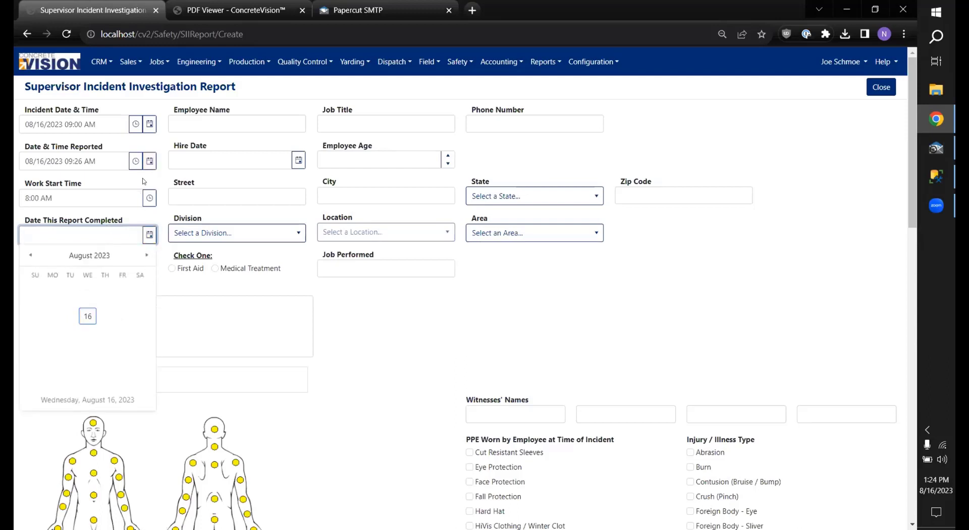
left_click(149, 235)
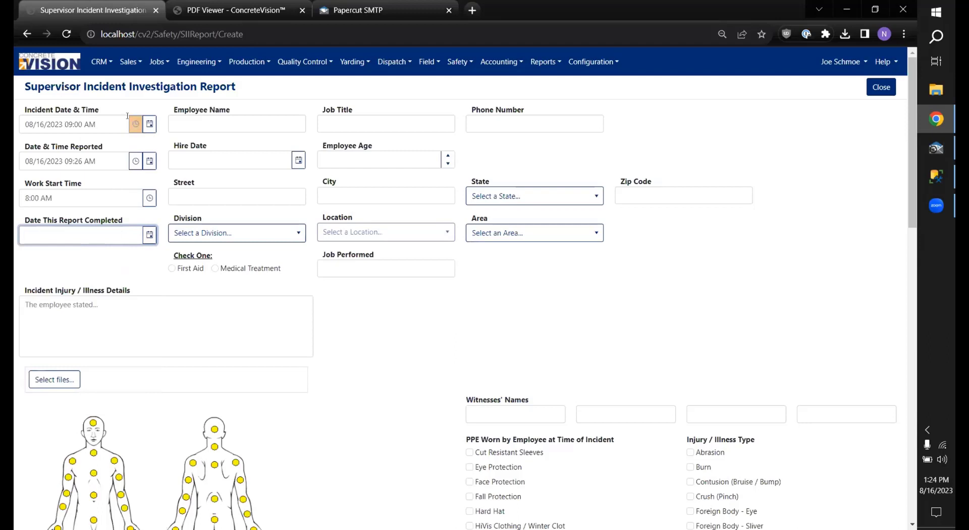
left_click(150, 234)
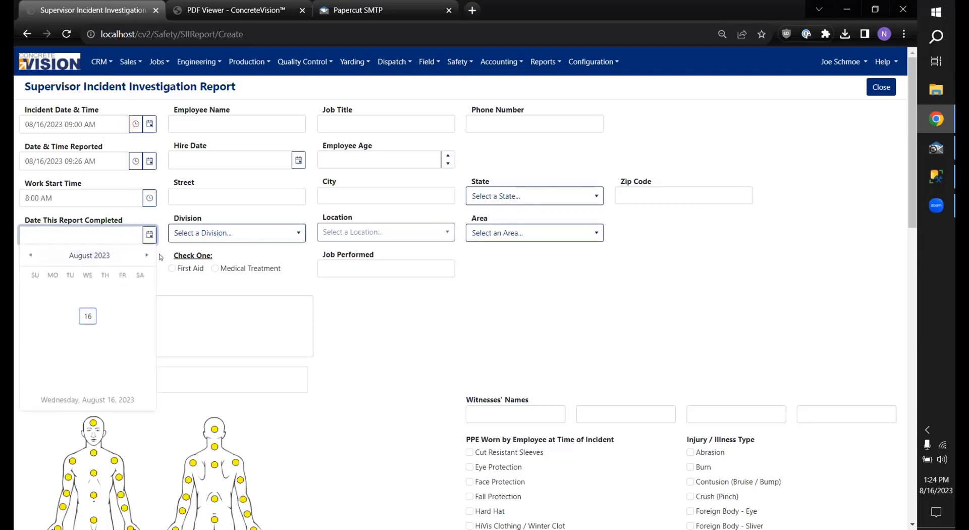
left_click(147, 242)
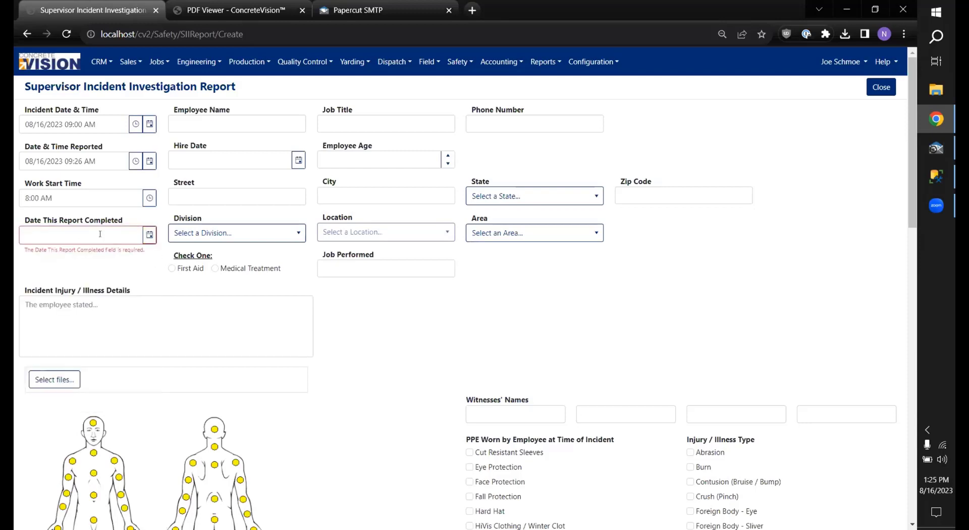
left_click(179, 124)
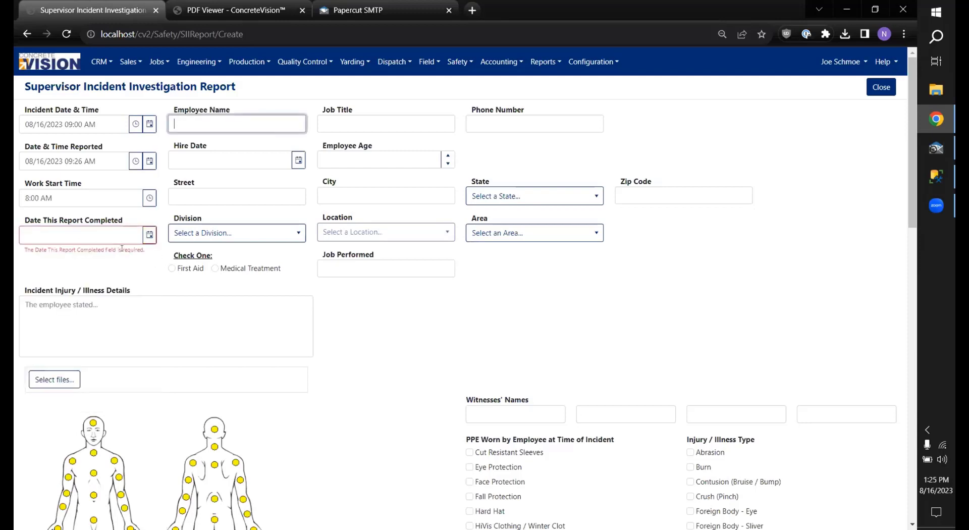
Step: Set completion date August 16, job title Developer, the employee's phone number, and hire date
left_click(149, 235)
left_click(88, 310)
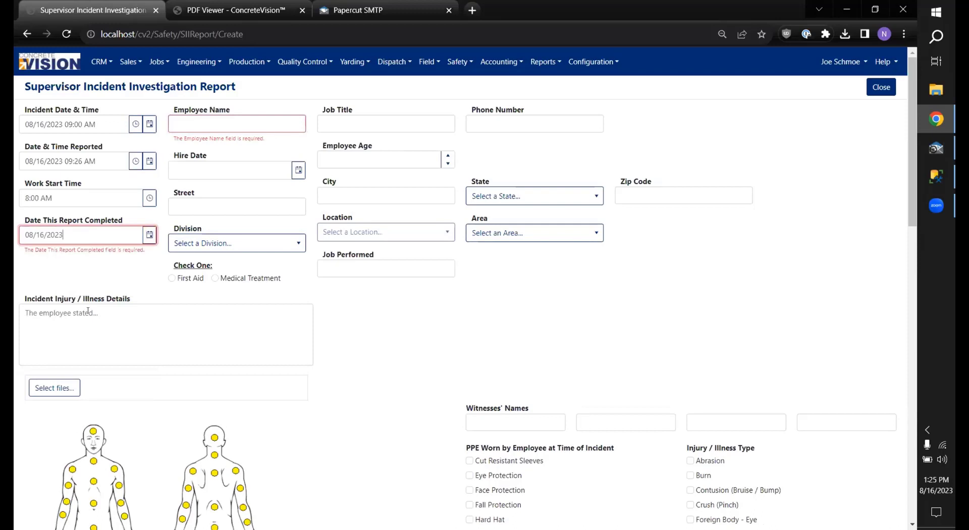
left_click(230, 125)
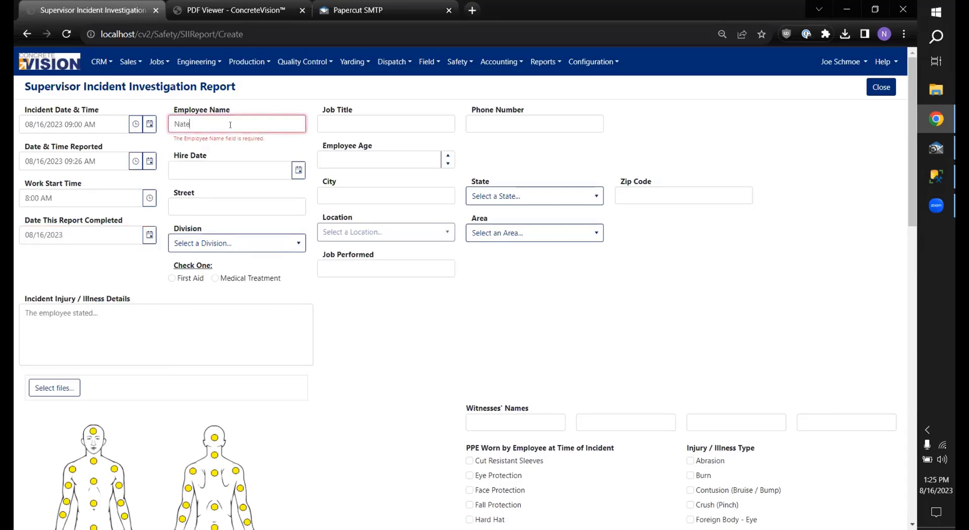
key("Tab")
type("Developer")
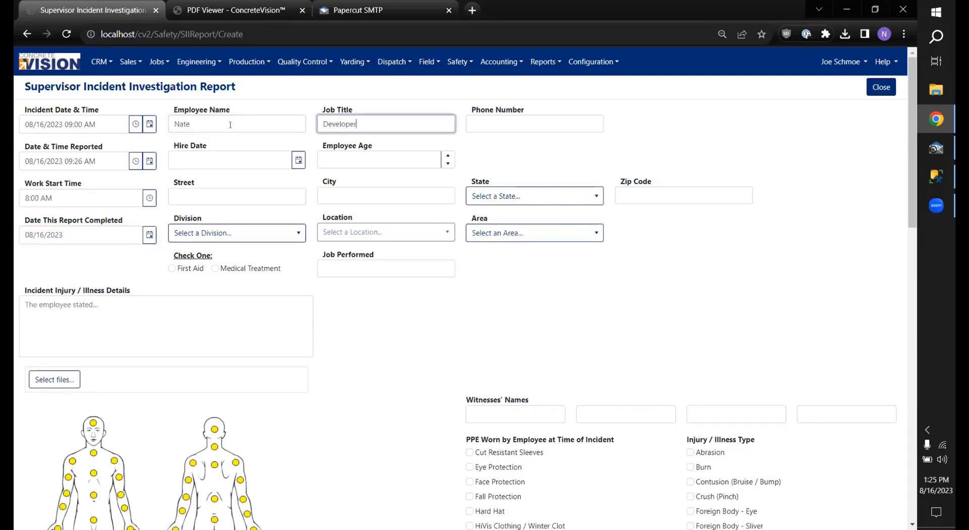
key("Tab")
type("123) ")
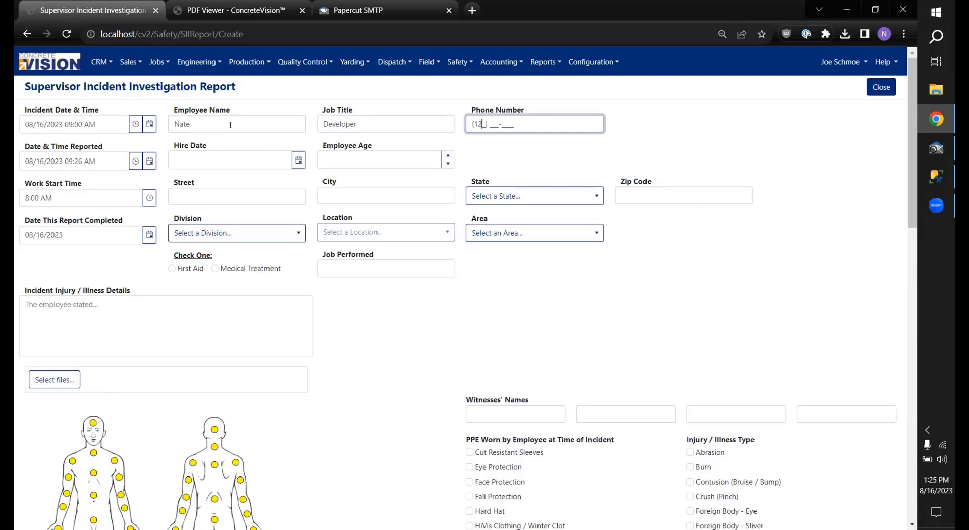
type("222-3333")
left_click(299, 160)
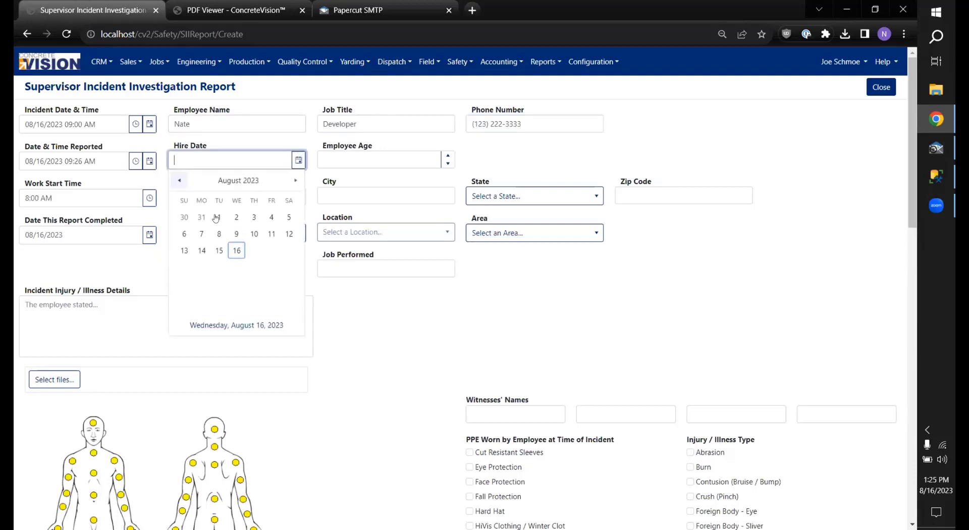
left_click(389, 160)
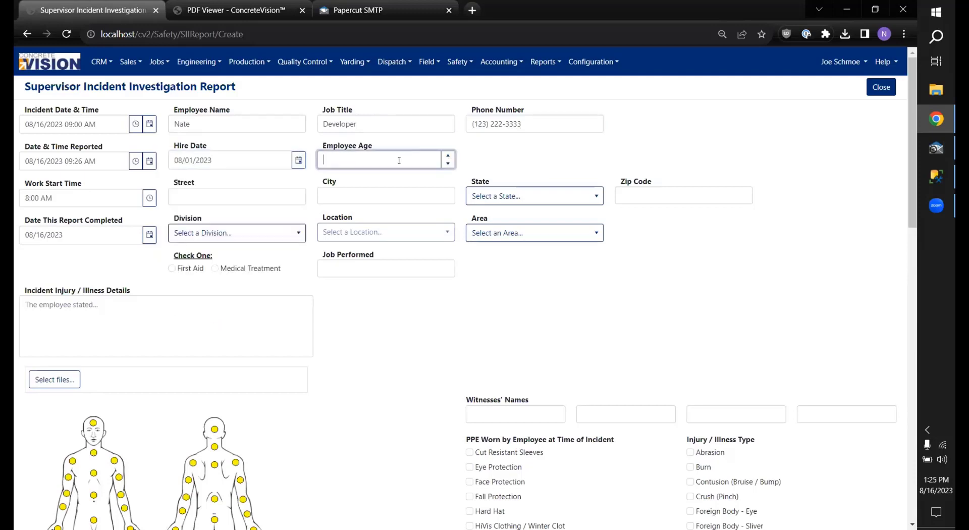
type("29")
Step: Fill in the employee's street address, city, state and zip code
left_click(273, 197)
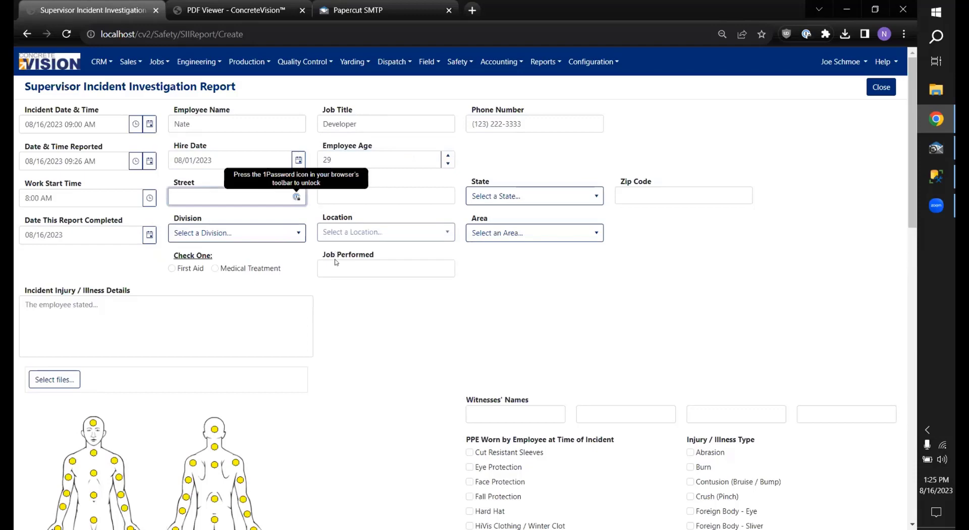
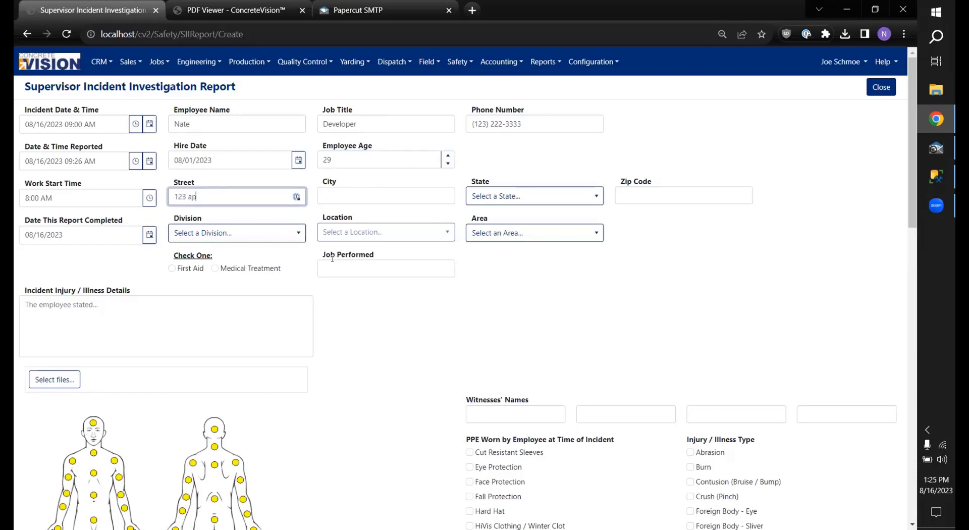
key("Tab")
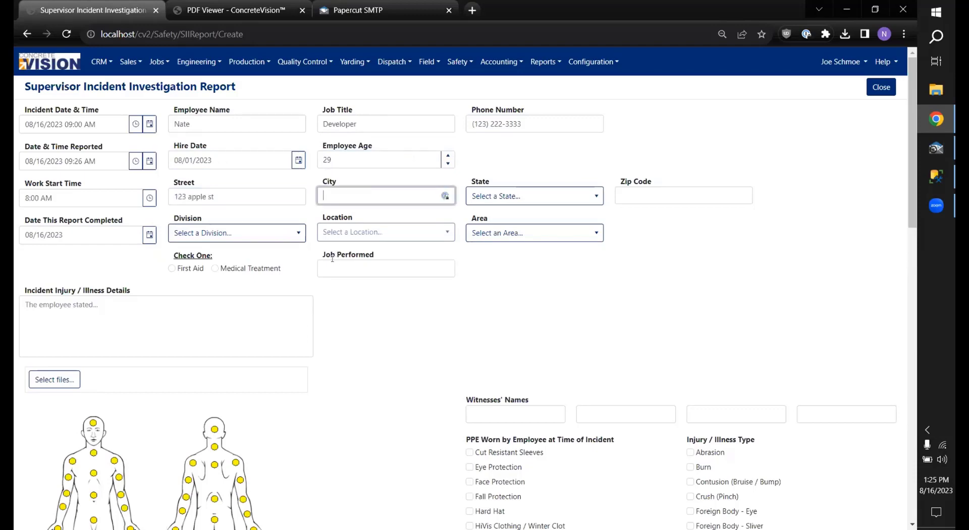
key("Tab")
key("Tab")
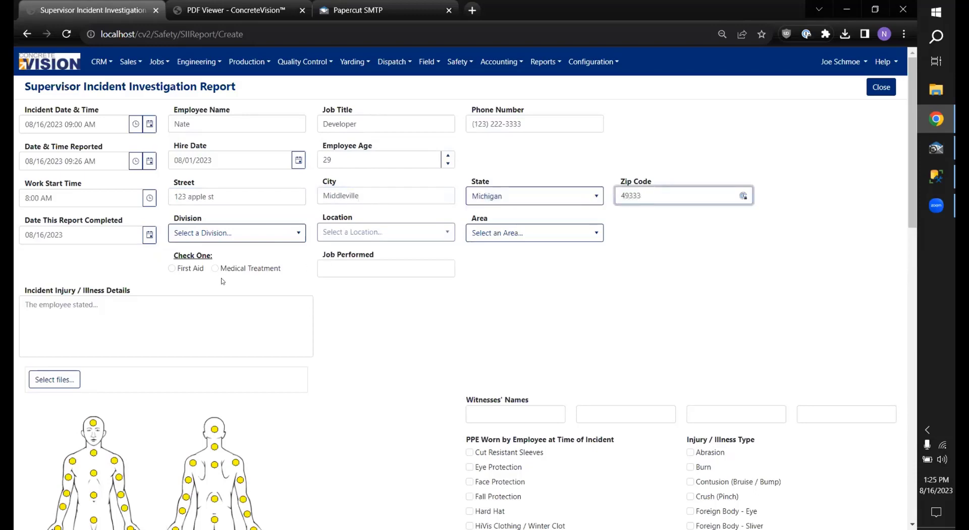
Step: Choose Division A, Location A and area Administration, and enter job performed 'coding'
left_click(239, 232)
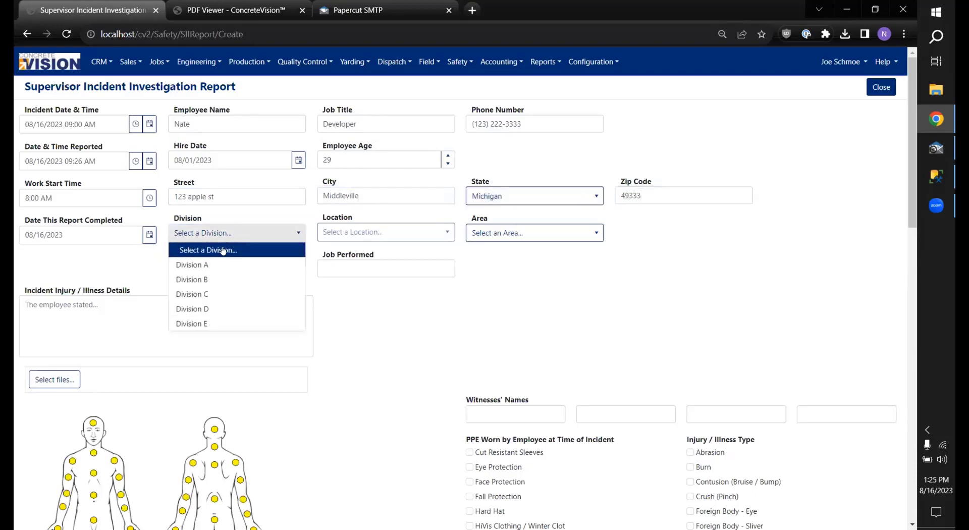
left_click(224, 265)
left_click(355, 232)
left_click(354, 263)
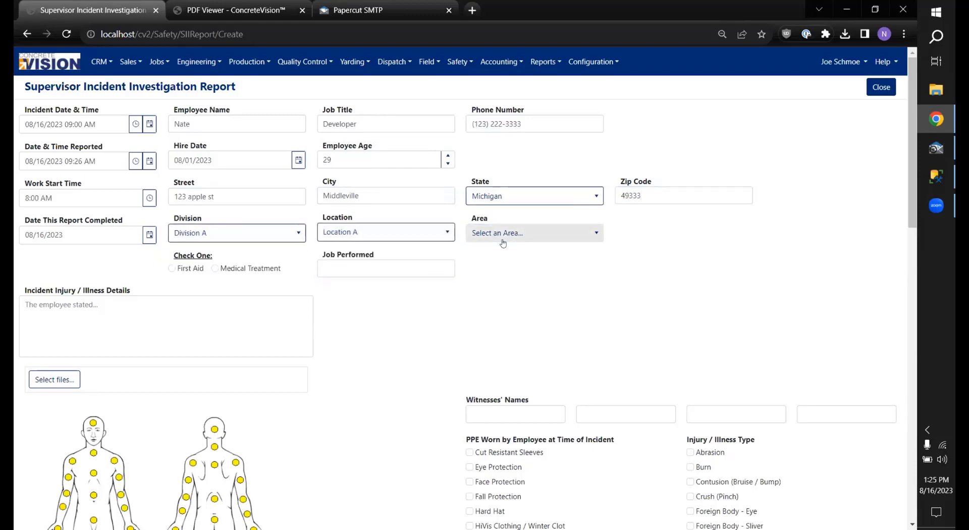
left_click(505, 233)
left_click(489, 270)
left_click(365, 266)
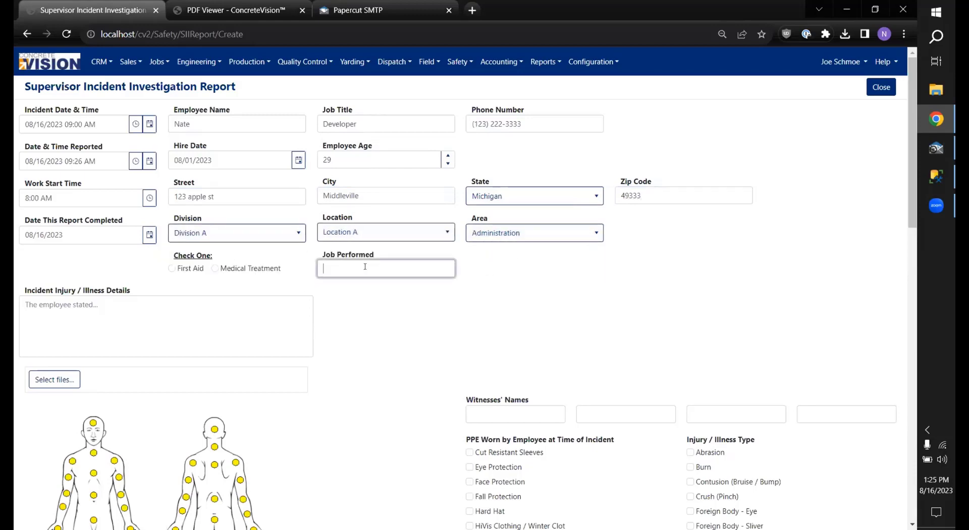
type("coding")
Step: Mark the incident as First Aid with injury details 'hurt his wrist coding'
left_click(187, 269)
scroll(190, 242, "down", 2)
left_click(193, 212)
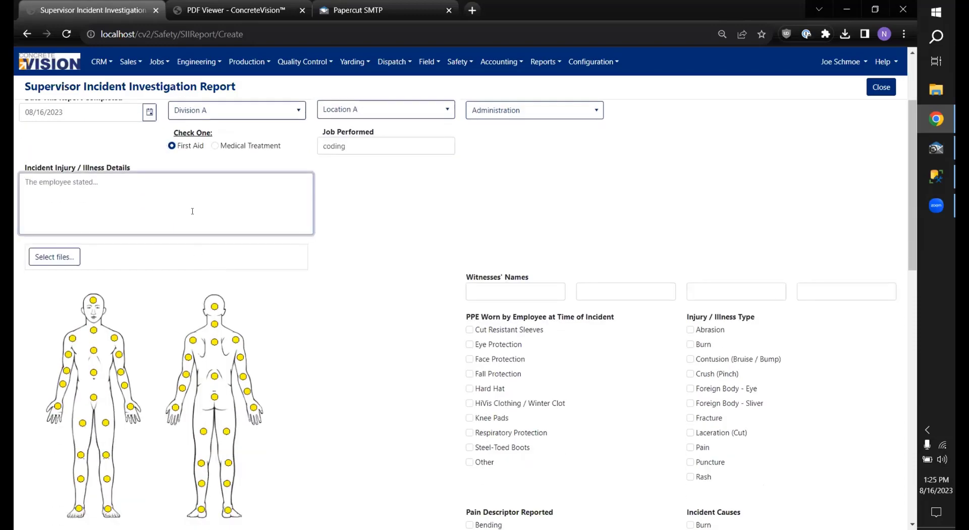
type("hurt his wrist coding")
Step: Attach Safety Areas.pdf to the report
left_click(55, 257)
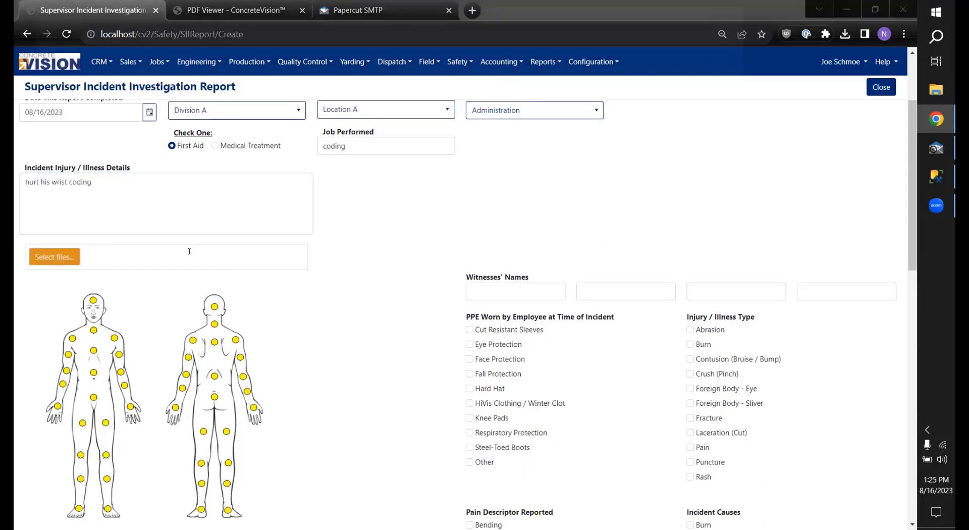
double_click(177, 130)
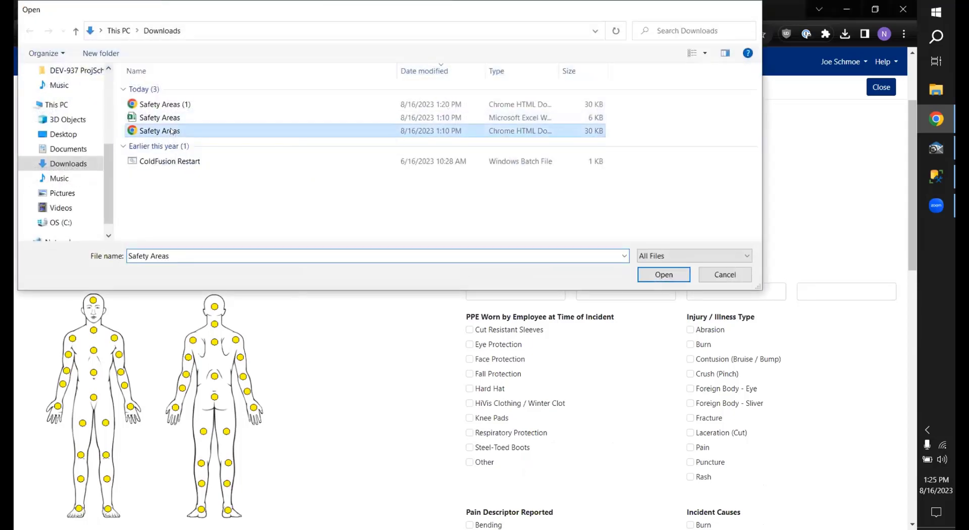
scroll(429, 207, "down", 1)
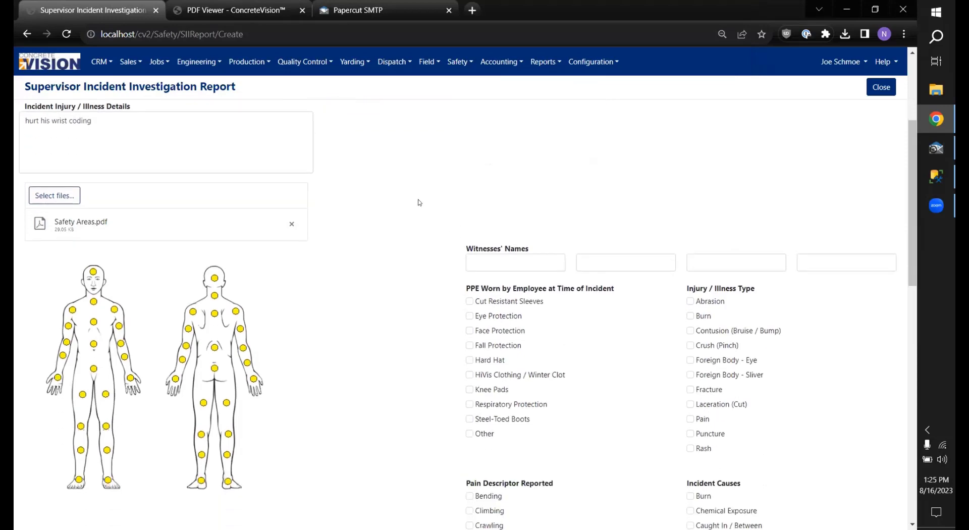
scroll(375, 184, "down", 1)
scroll(376, 184, "down", 1)
scroll(353, 202, "up", 2)
scroll(362, 232, "down", 2)
scroll(361, 233, "up", 2)
scroll(187, 277, "down", 1)
Step: Flag the left thumb, fingers and palm as injured on the body diagram
left_click(189, 269)
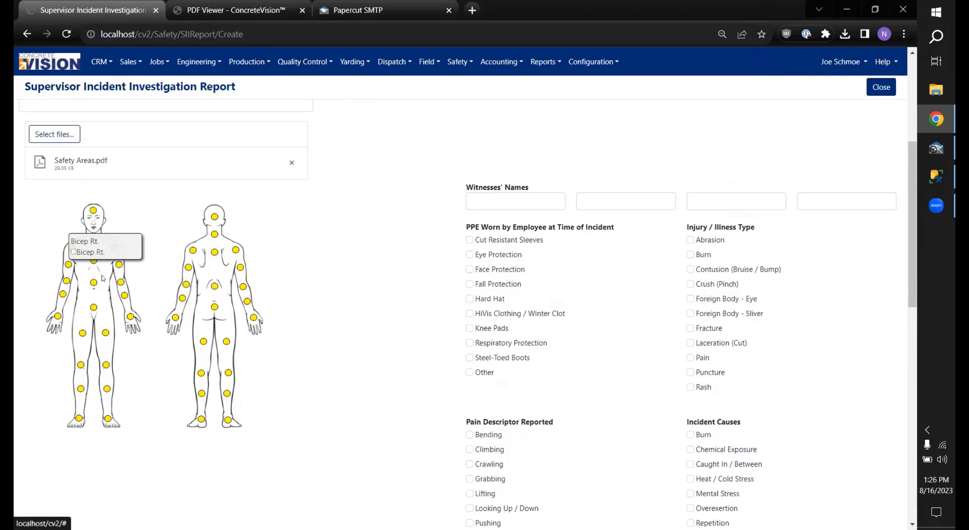
mouse_move(130, 317)
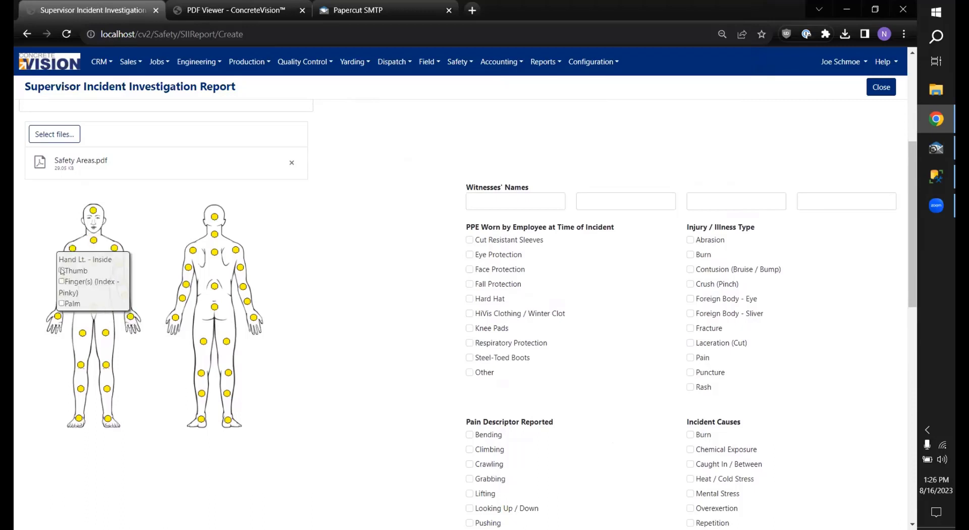
left_click(61, 270)
left_click(61, 281)
left_click(61, 304)
Step: Flag the eyes on the face, and the hair and ears on the head, as injured
mouse_move(206, 216)
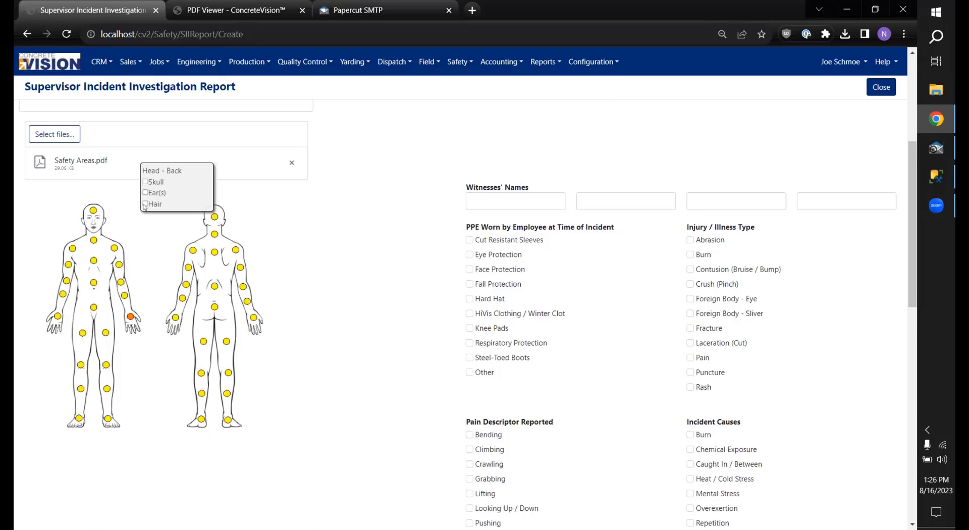
mouse_move(93, 209)
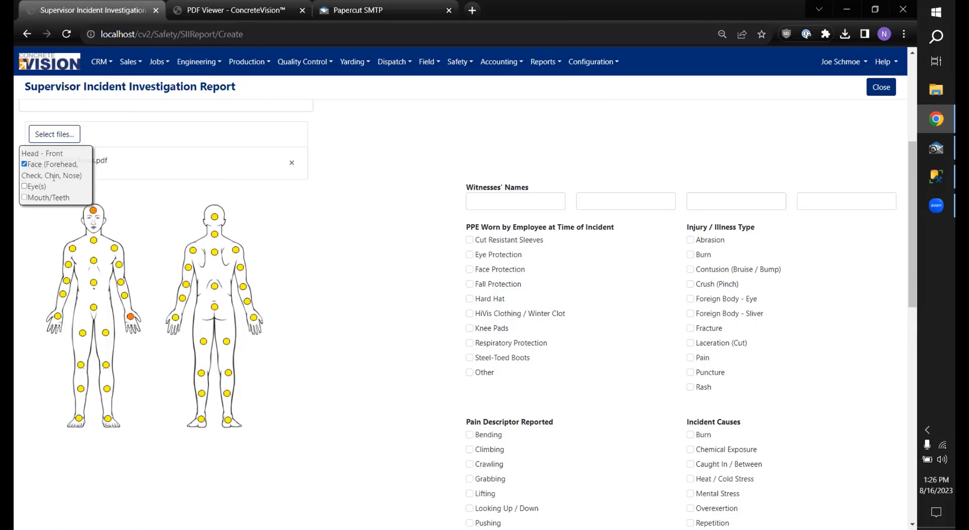
left_click(24, 186)
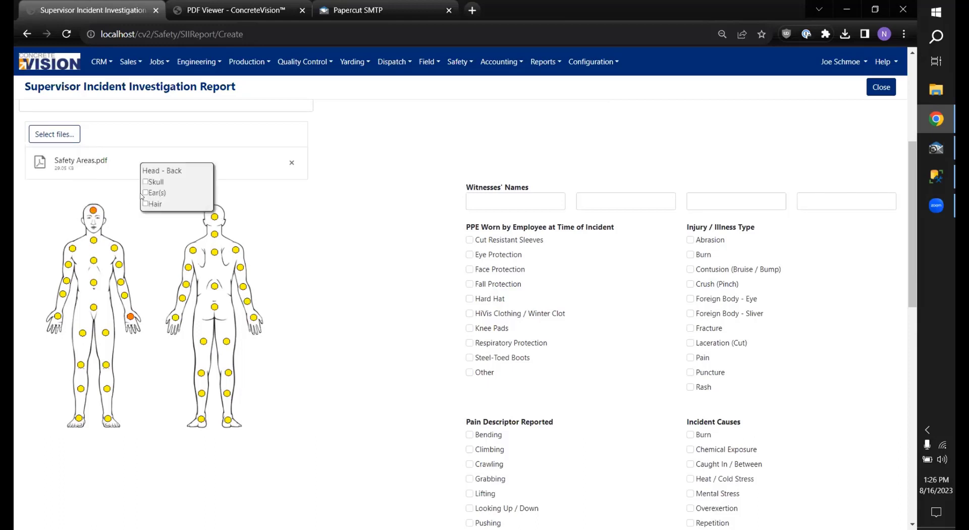
left_click(145, 203)
left_click(146, 192)
left_click(473, 198)
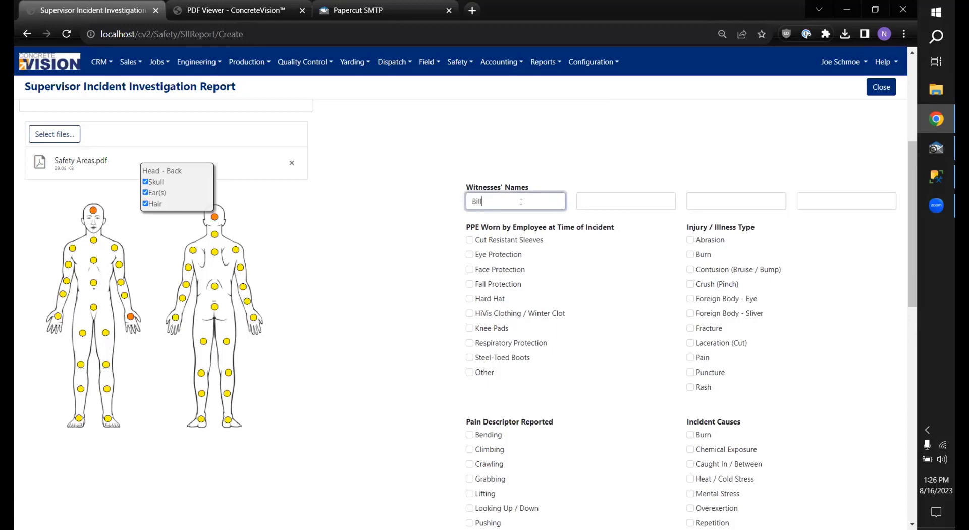
Step: Enter the second and third witness names
key("Tab")
type("Bob")
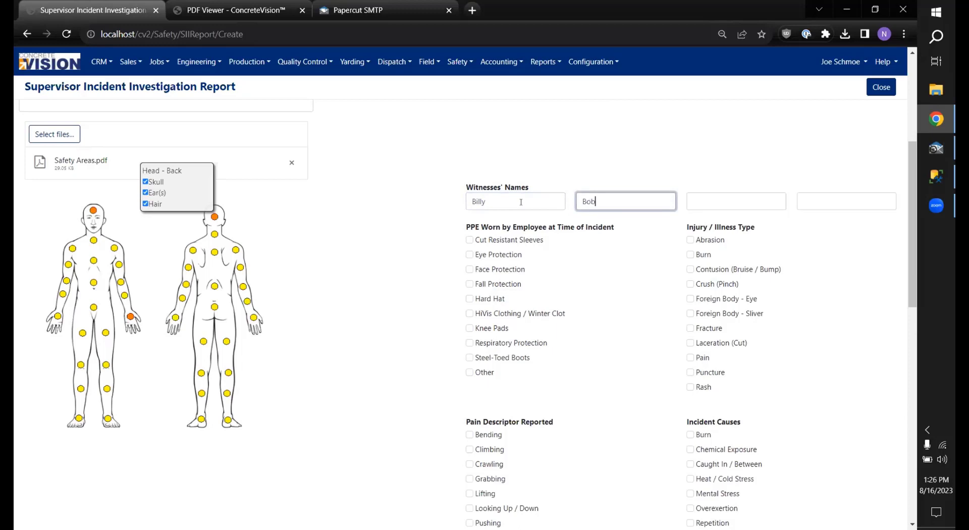
key("Tab")
type("Joe")
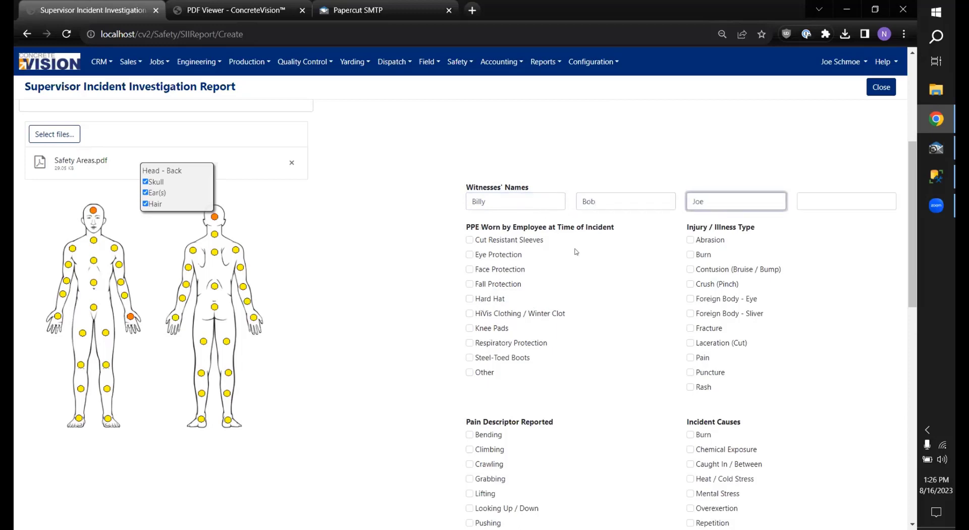
Step: Tick PPE Eye Protection, Hard Hat, Knee Pads, Steel-Toed Boots and Other 'Special Prescription Sunglasses'
scroll(525, 224, "down", 1)
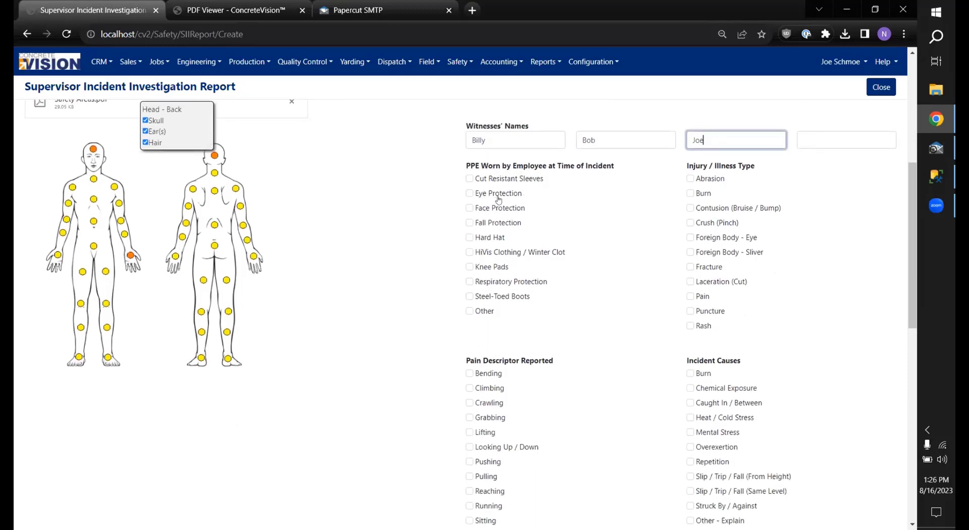
left_click(470, 193)
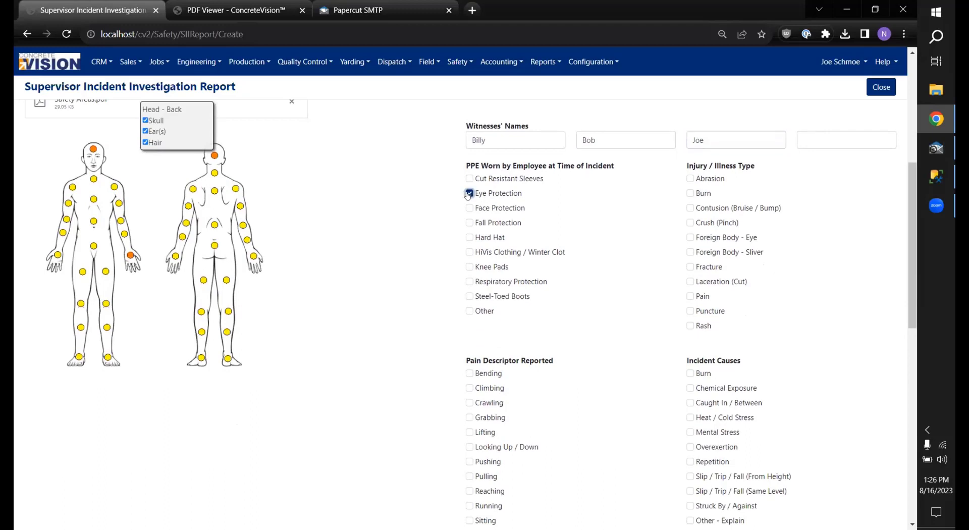
left_click(471, 237)
left_click(471, 267)
left_click(470, 297)
left_click(470, 311)
left_click(490, 327)
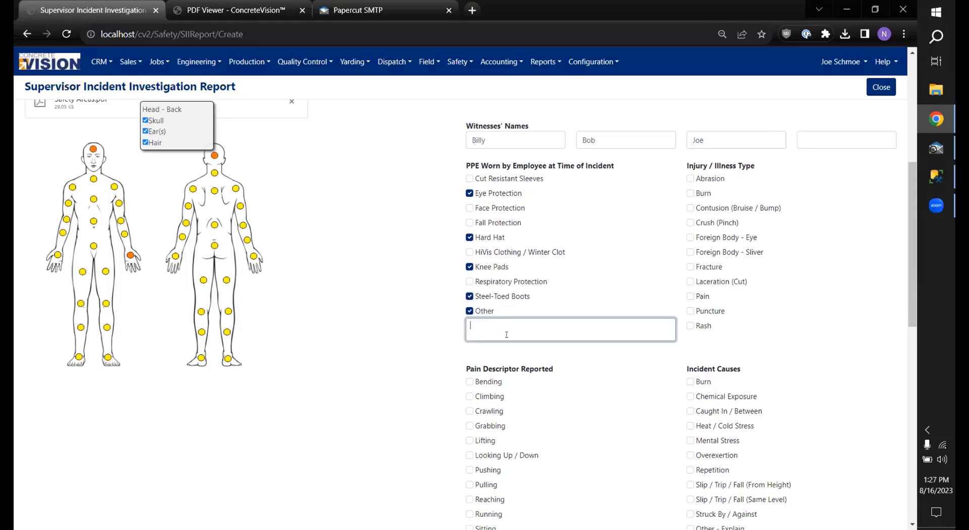
type("Special Prescription Sunglassses")
left_click(809, 181)
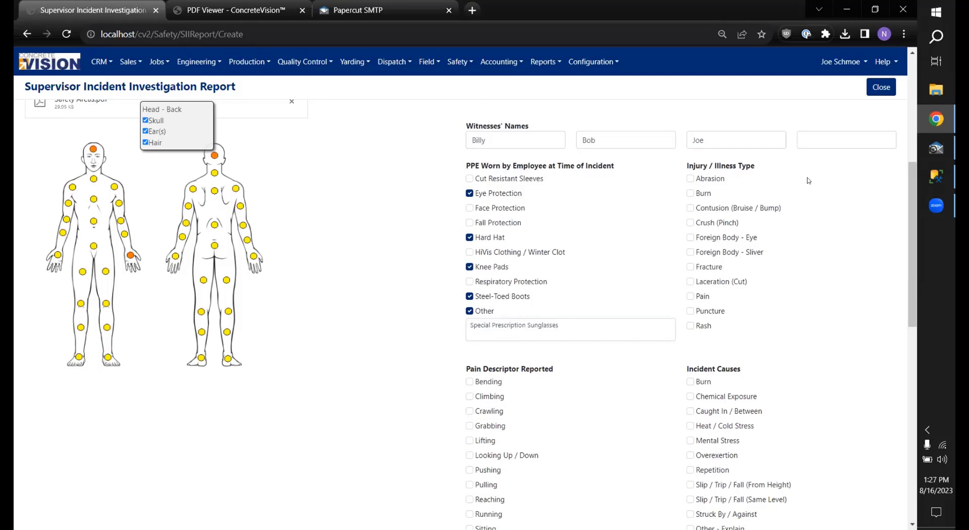
Step: Check injury types Abrasion, Crush (Pinch), Pain and Rash
left_click(690, 179)
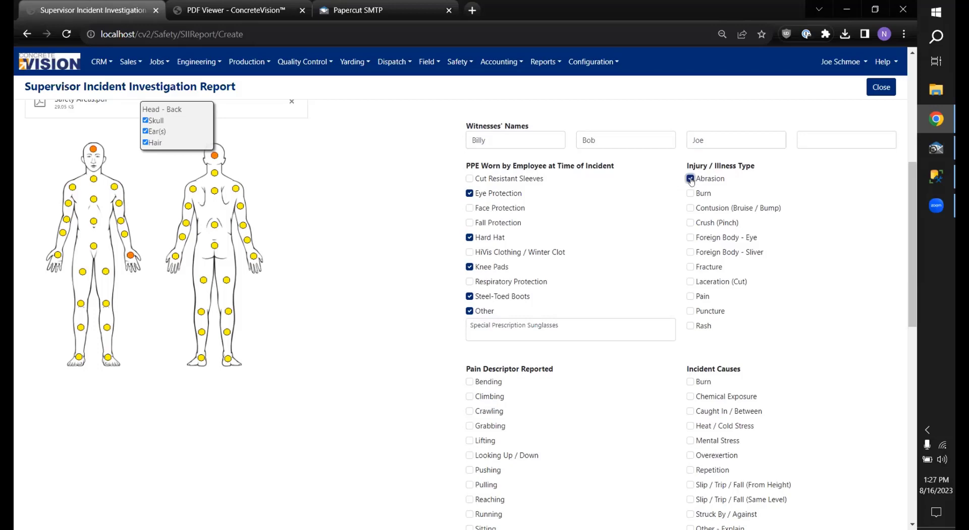
left_click(690, 223)
left_click(689, 298)
left_click(690, 326)
Step: Tick Reaching and Sitting as pain descriptors
scroll(510, 274, "down", 3)
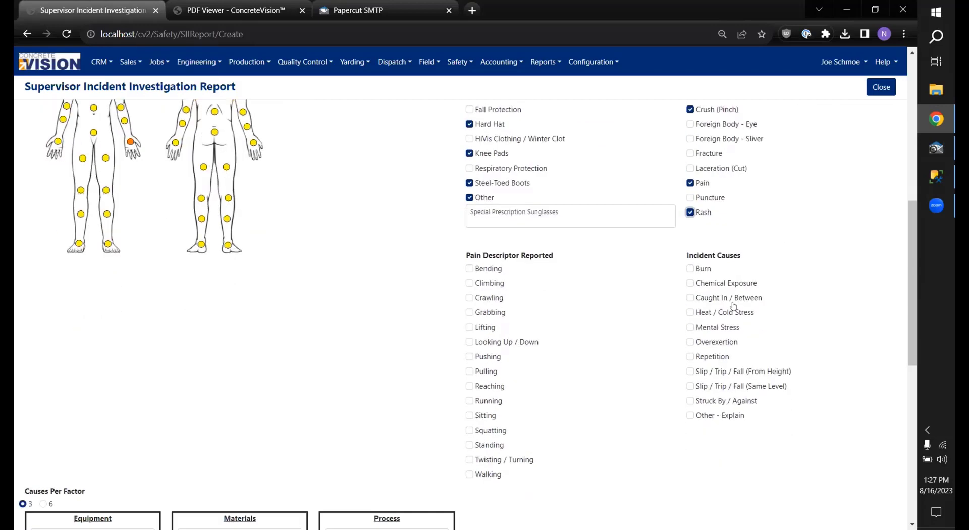
scroll(595, 297, "down", 2)
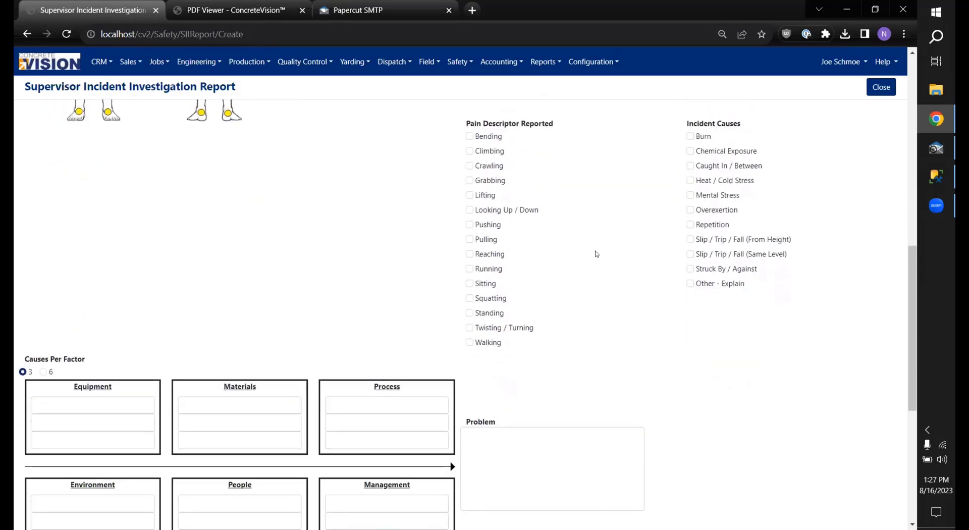
scroll(596, 252, "up", 3)
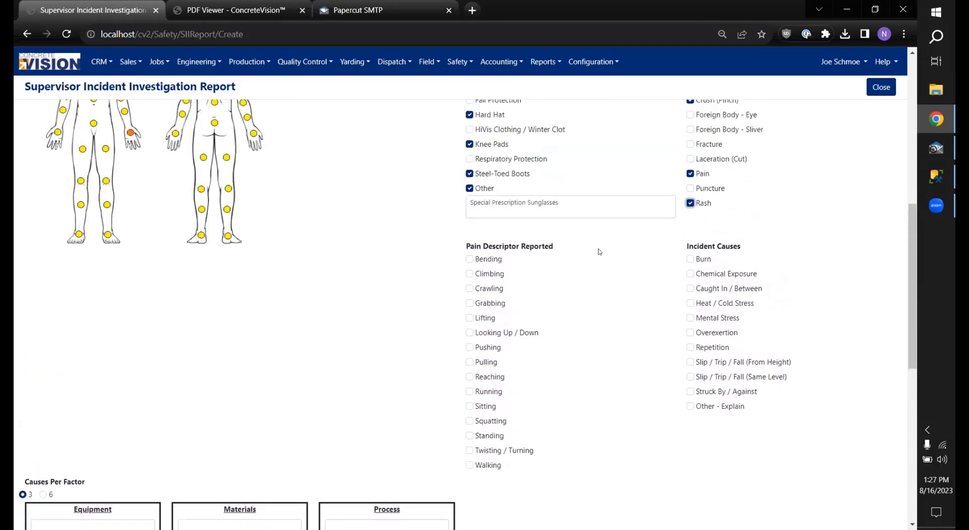
left_click(469, 378)
left_click(469, 407)
Step: Tick causes Repetition and Other, explained as 'Coding too fast to meet deadline'
scroll(561, 373, "down", 1)
scroll(492, 343, "down", 2)
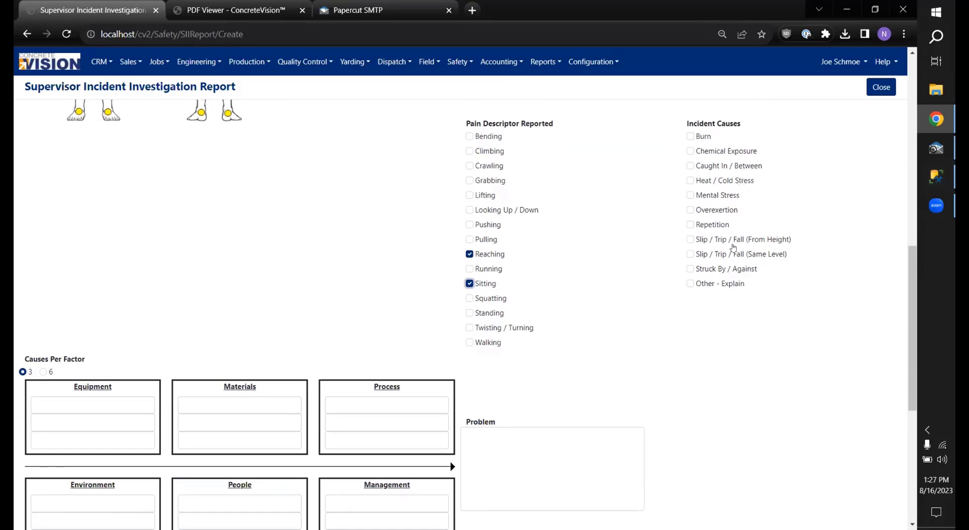
left_click(691, 225)
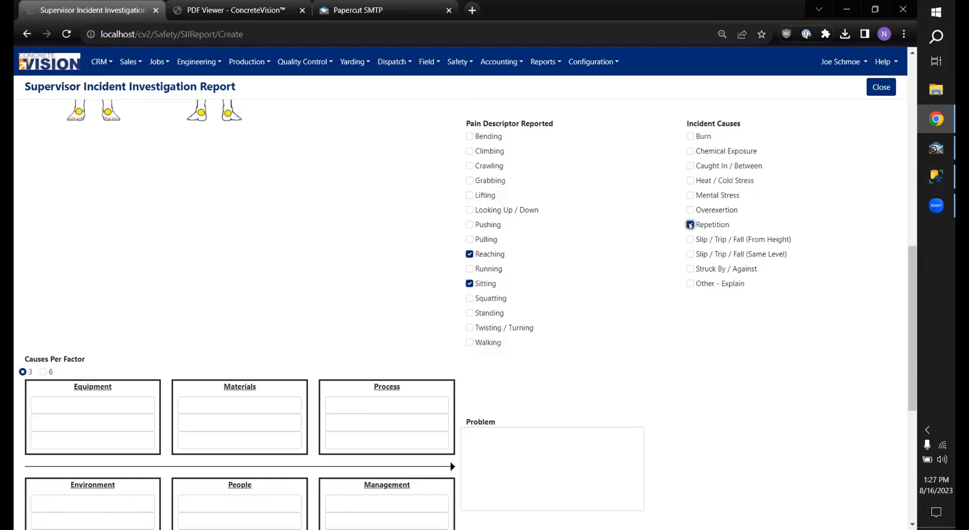
left_click(691, 284)
left_click(756, 305)
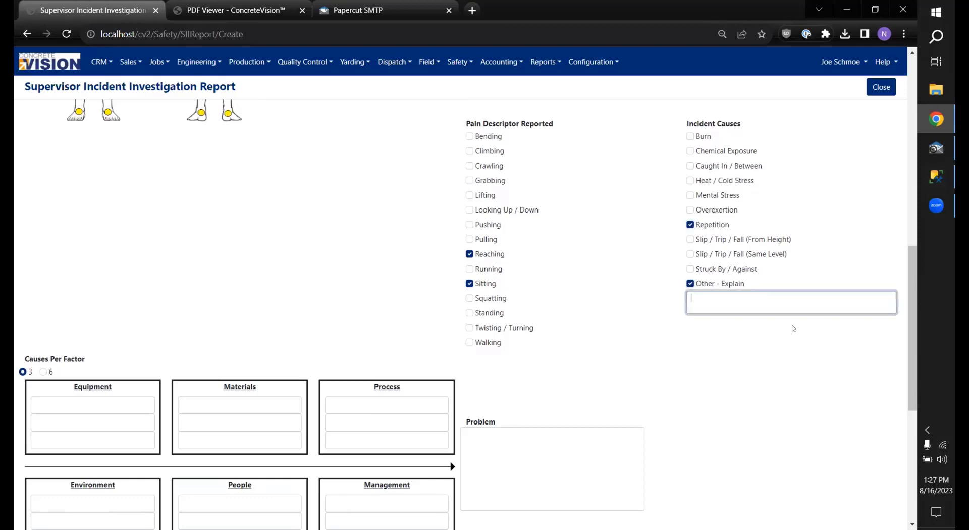
type("Coding too fast to meet deadline")
scroll(368, 210, "down", 2)
left_click(560, 208)
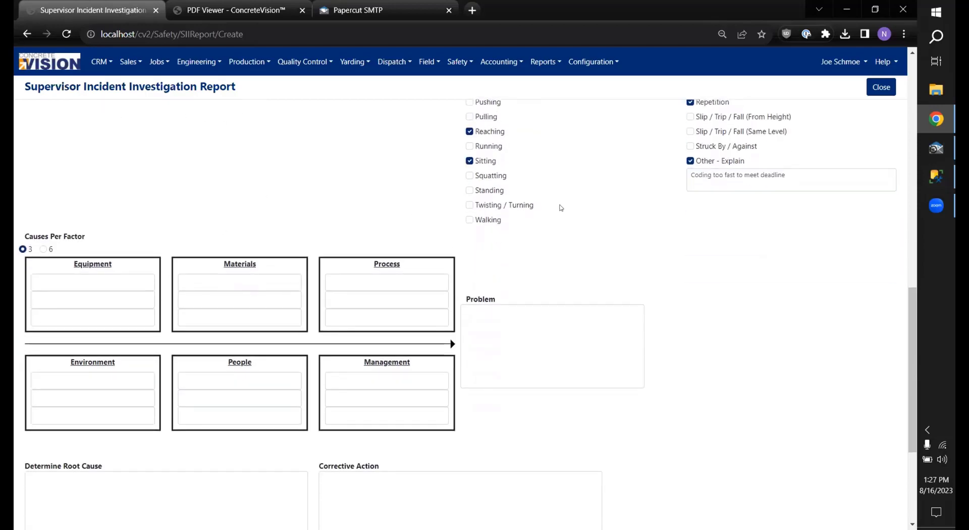
scroll(353, 171, "down", 3)
scroll(353, 171, "up", 4)
scroll(170, 252, "down", 4)
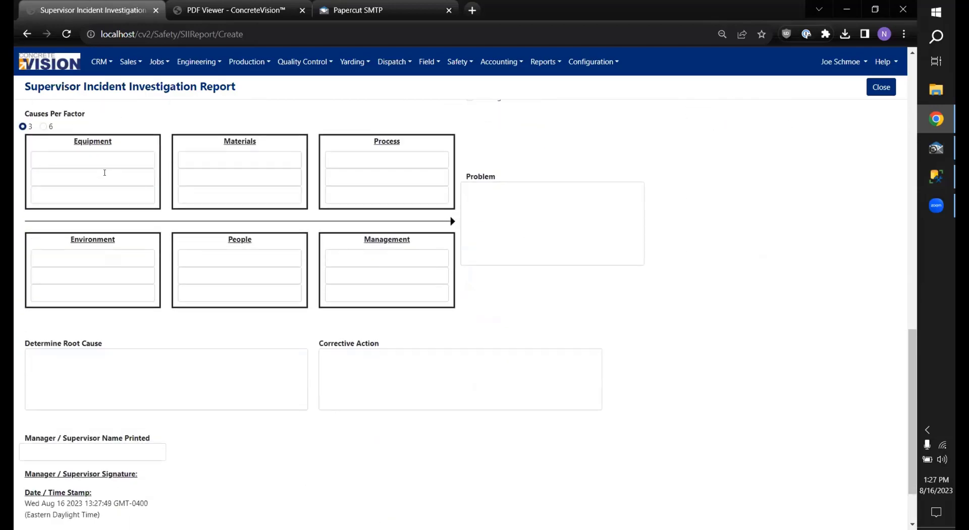
scroll(134, 142, "up", 1)
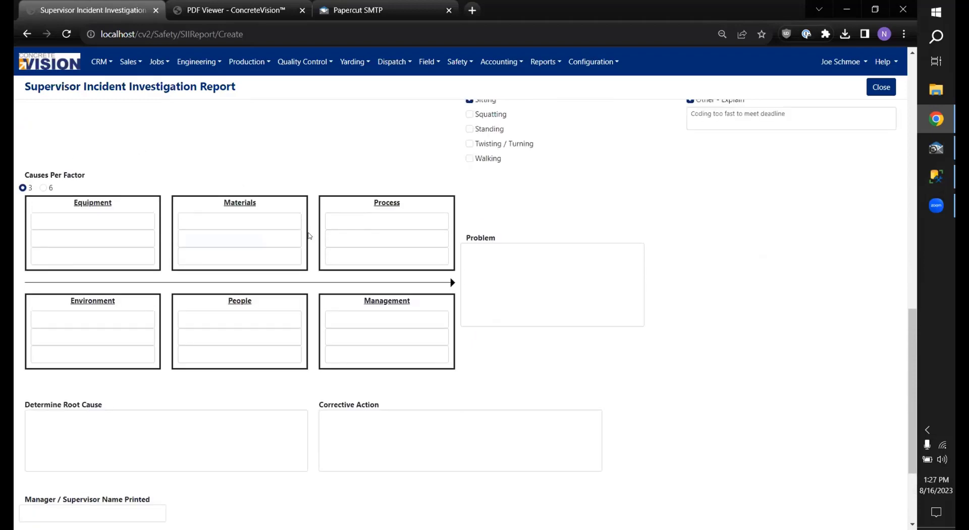
scroll(298, 231, "down", 1)
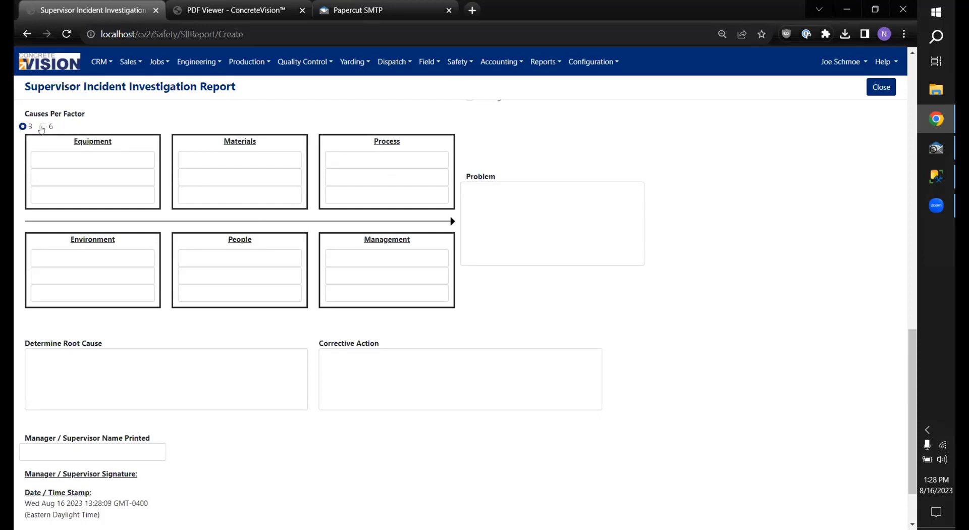
Step: Keep three causes per factor and list computer, mouse and keyboard under Equipment
left_click(42, 126)
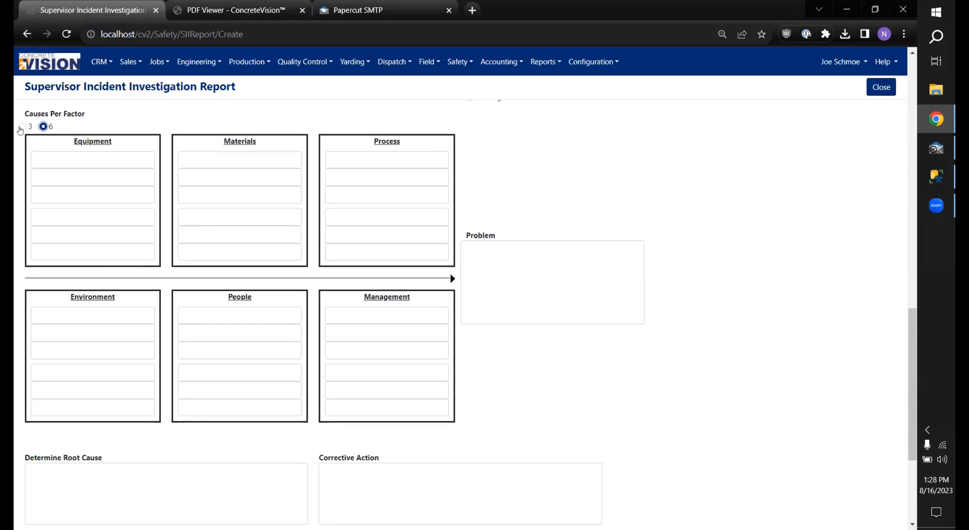
left_click(22, 127)
left_click(76, 153)
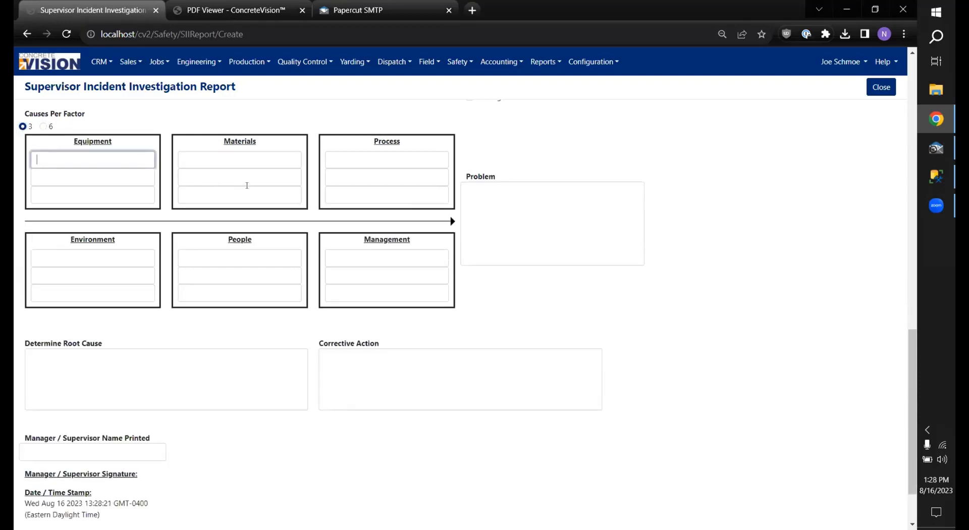
type("computer")
key("Tab")
type("mouse")
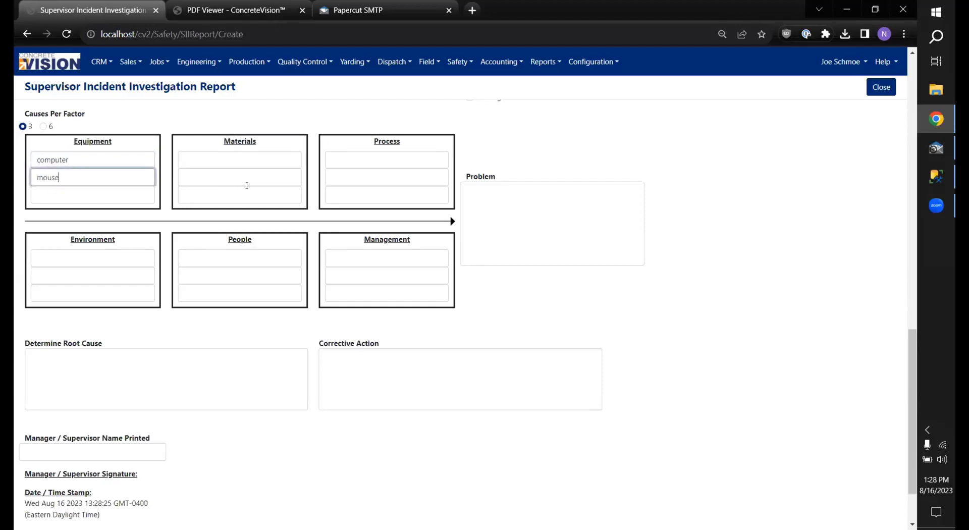
key("Tab")
type("keyboard")
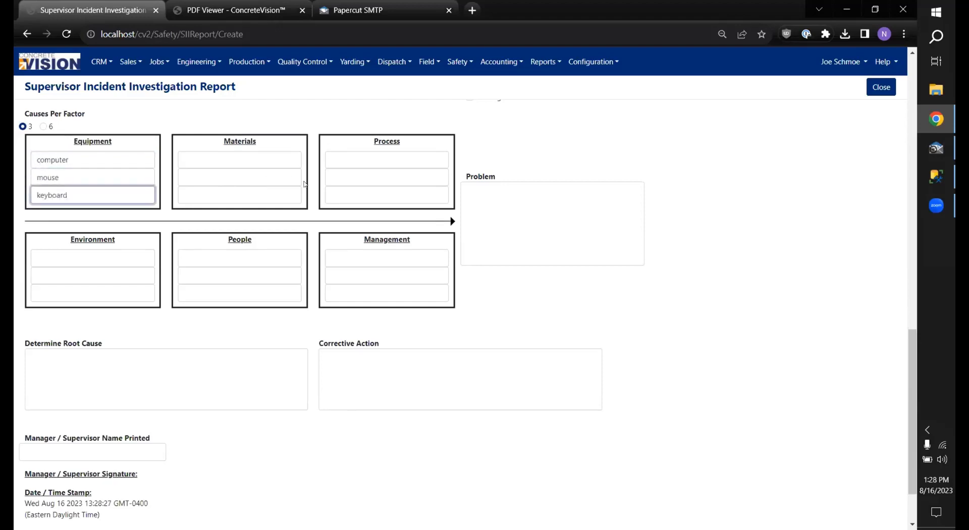
Step: Enter 'coding' as the first Process cause
left_click(277, 159)
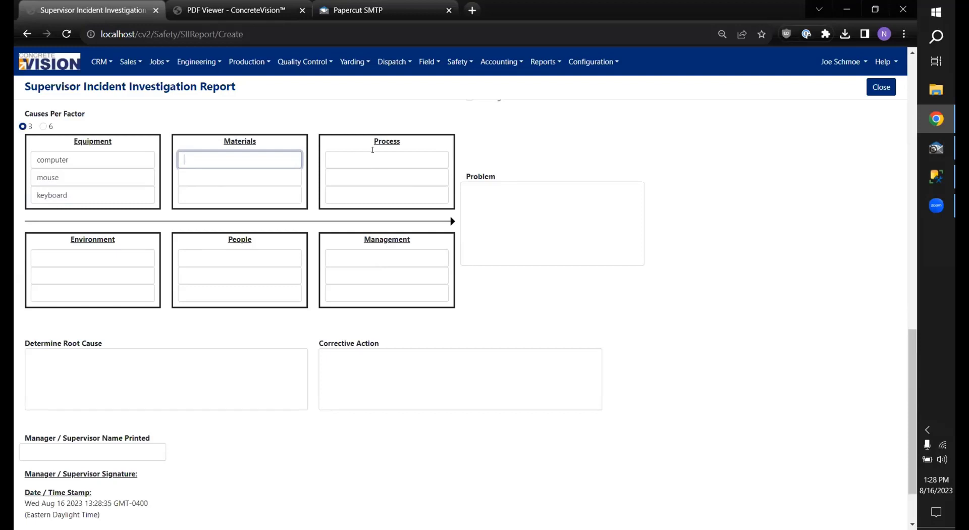
left_click(375, 160)
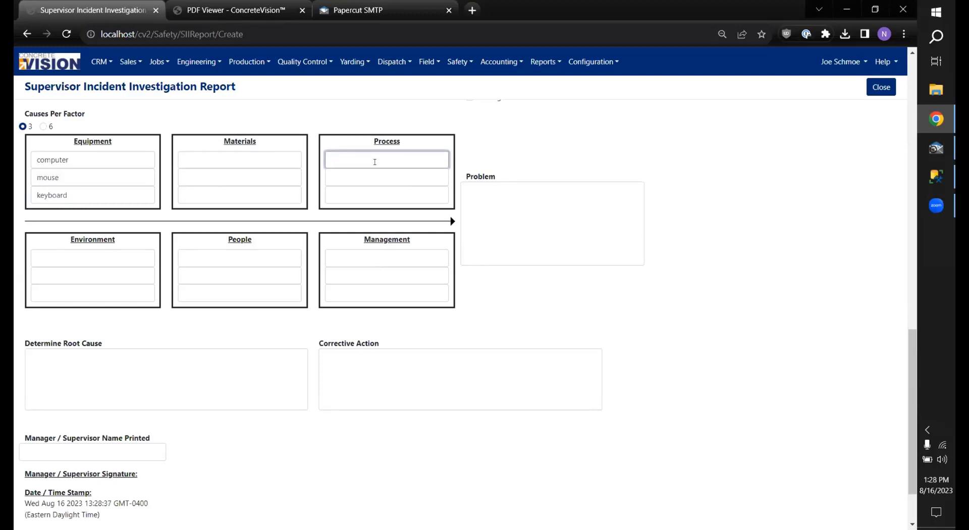
type("coding")
left_click(374, 172)
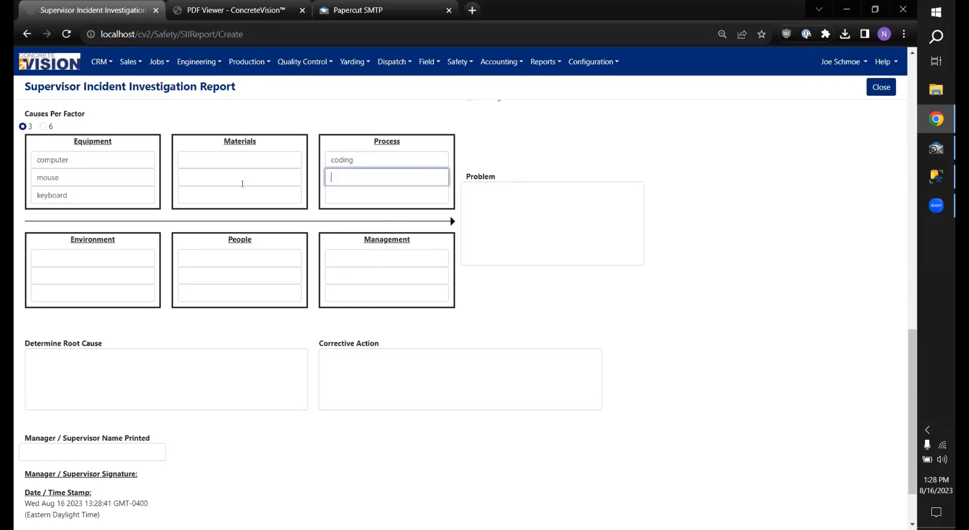
Step: Add placeholder Management, People and Environment causes and the problem 'coding problem statement'
left_click(380, 251)
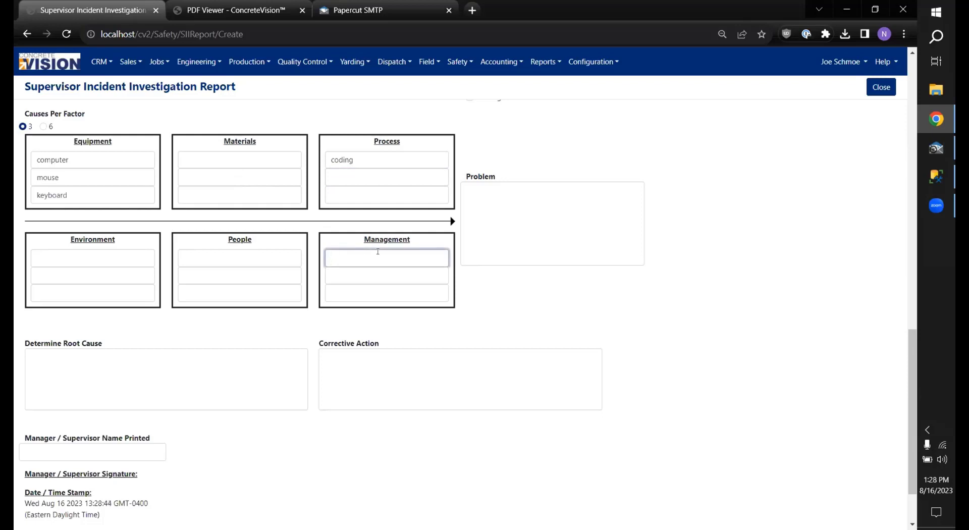
type("asfd")
left_click(227, 256)
type("asdf")
left_click(104, 257)
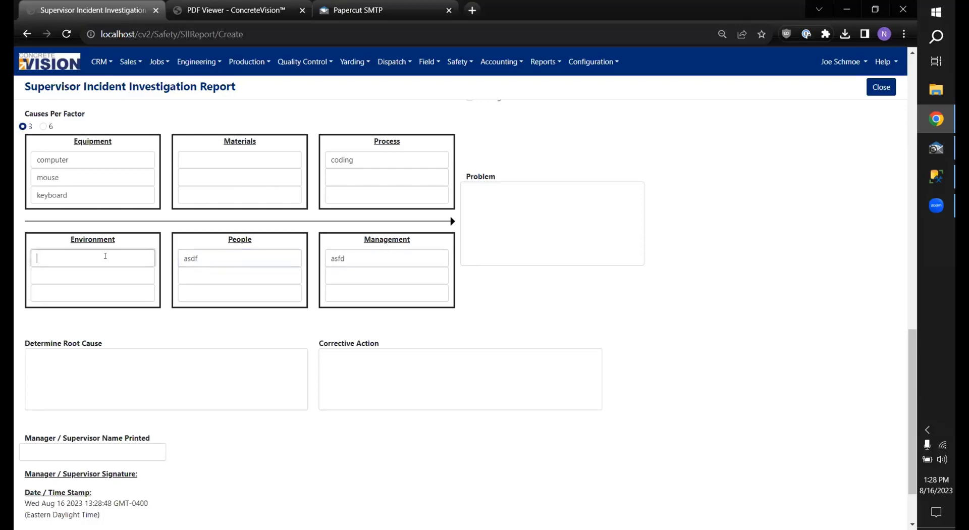
type("asdf")
left_click(505, 226)
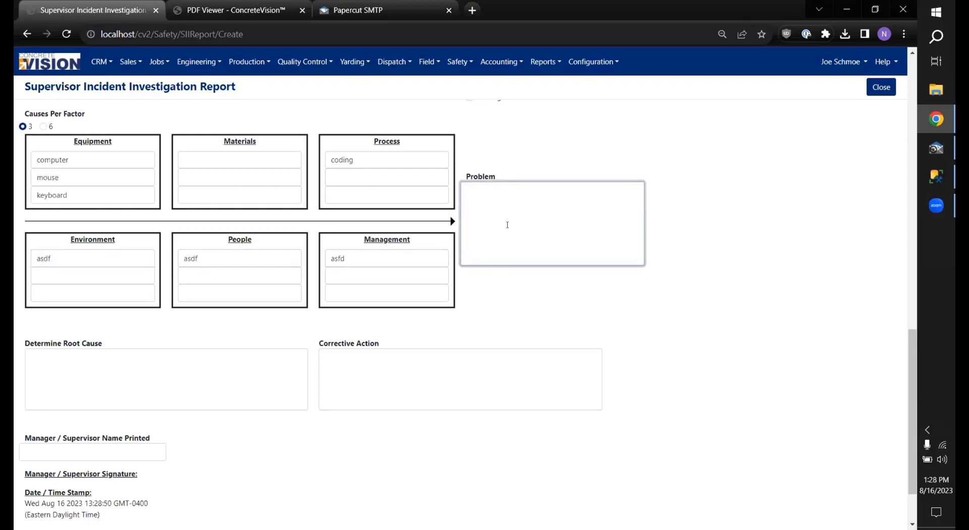
type("coding problem statement")
Step: Enter 'improper safety procedure' as the determined root cause
left_click(255, 400)
scroll(393, 338, "down", 2)
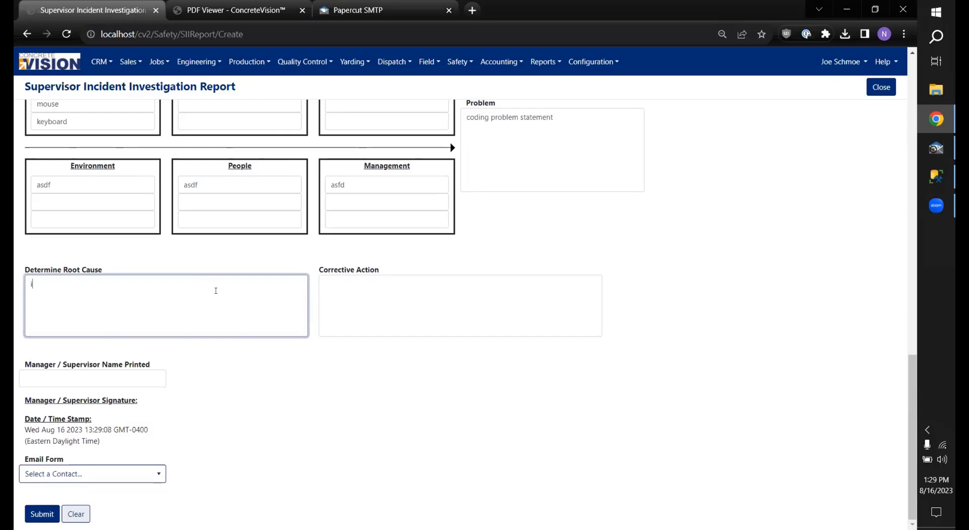
type("mproper safety pro")
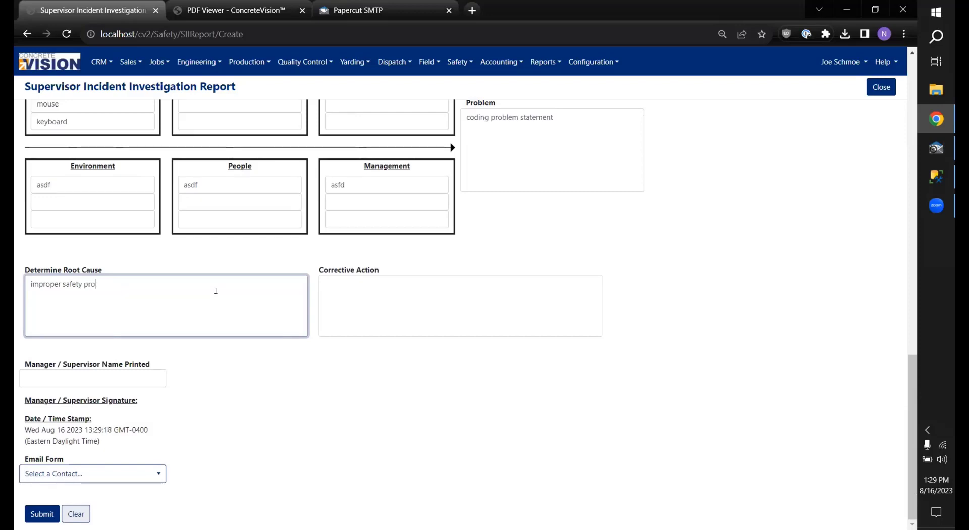
type("cedura")
Step: Set the corrective action to 'revise safety procedure' and enter the supervisor's printed name
left_click(330, 287)
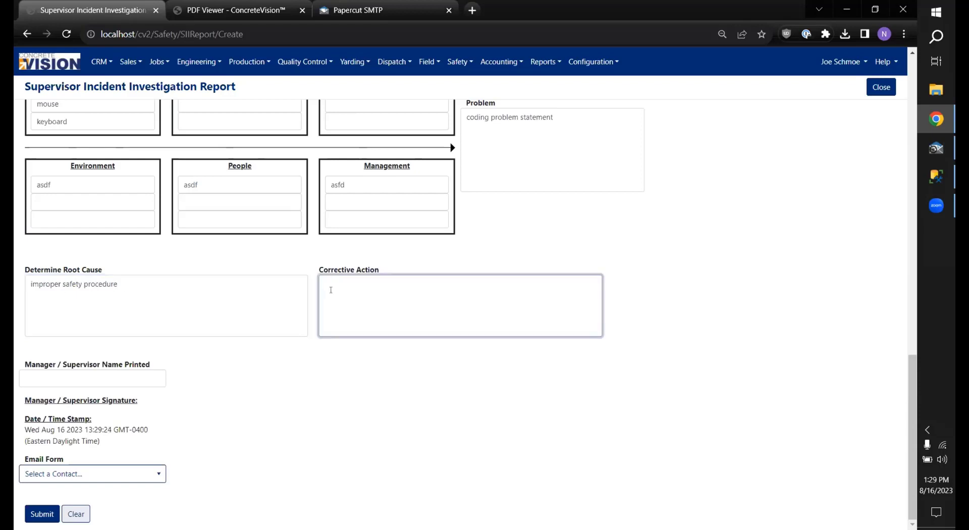
type("revise safety procedure")
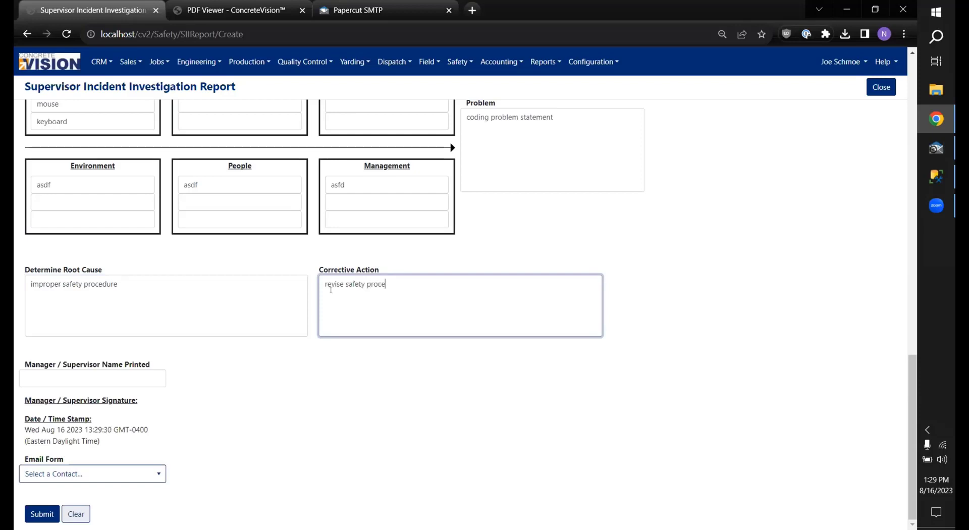
left_click(61, 376)
type("Brent")
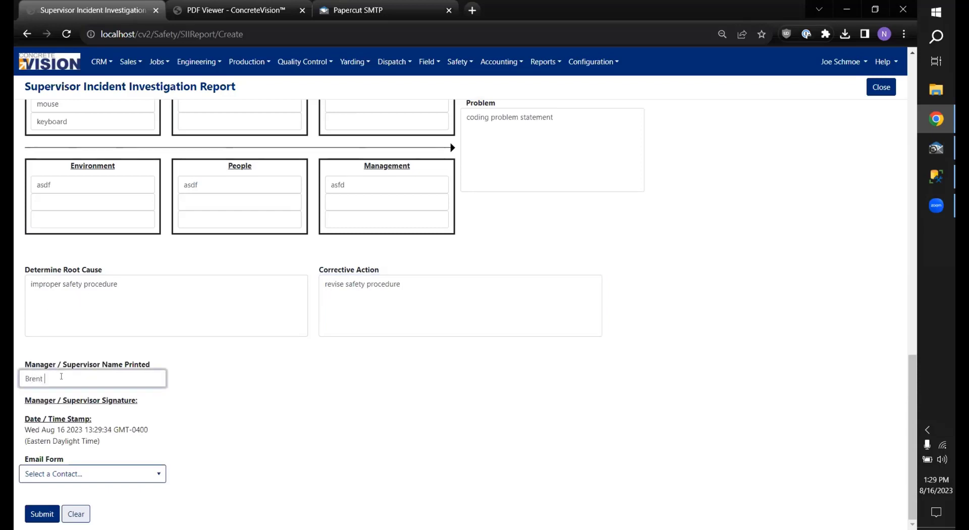
Step: Generate the signature, choose an Email Form contact, and submit the report
left_click(427, 444)
scroll(345, 271, "down", 2)
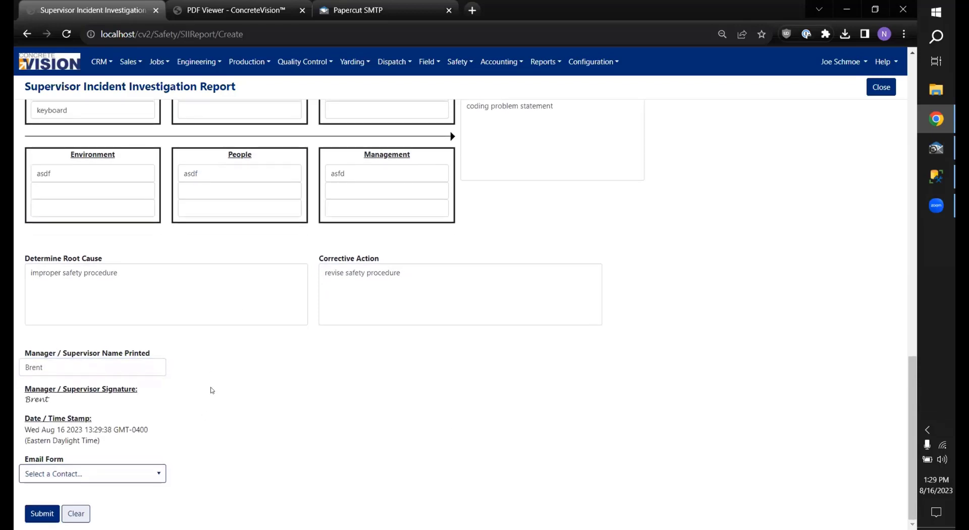
left_click(131, 477)
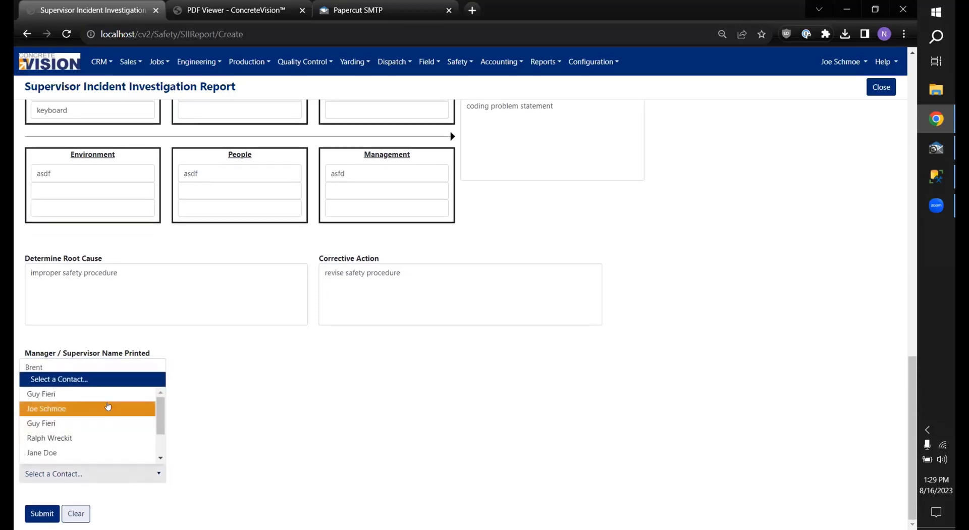
left_click(63, 407)
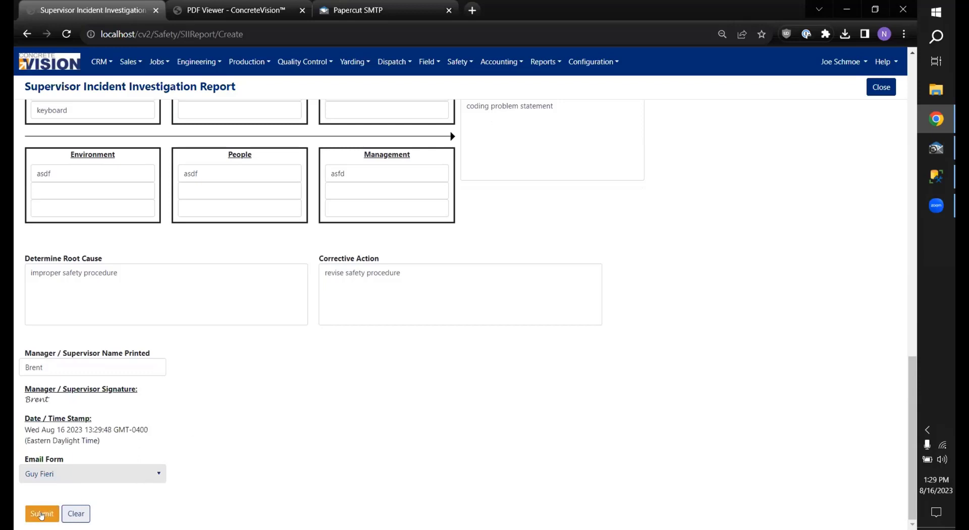
left_click(48, 511)
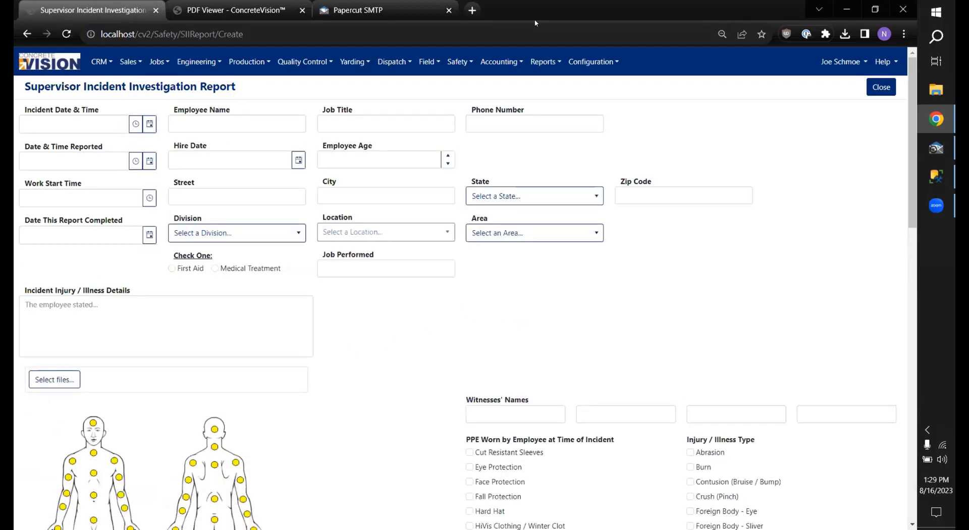
Step: Open the newest report in the SII list sorted by Incident Date & Time
left_click(471, 67)
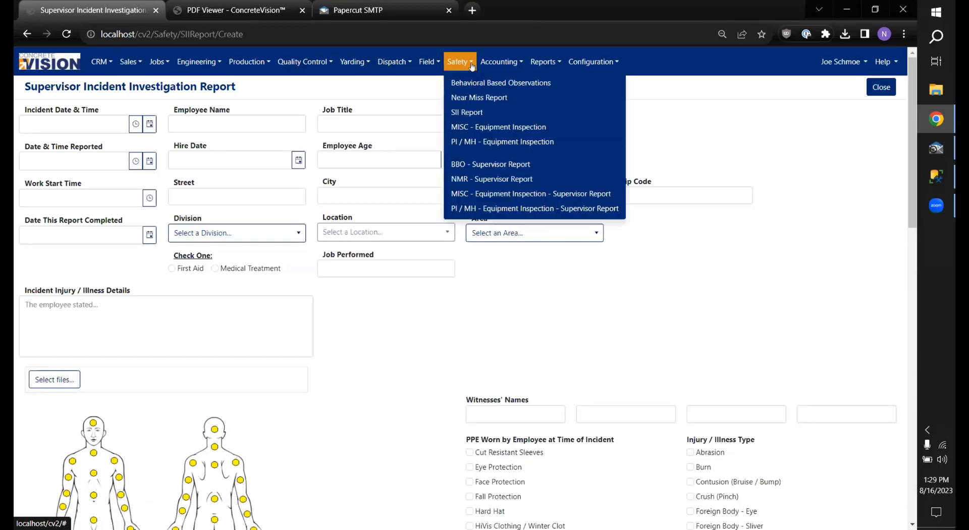
left_click(484, 115)
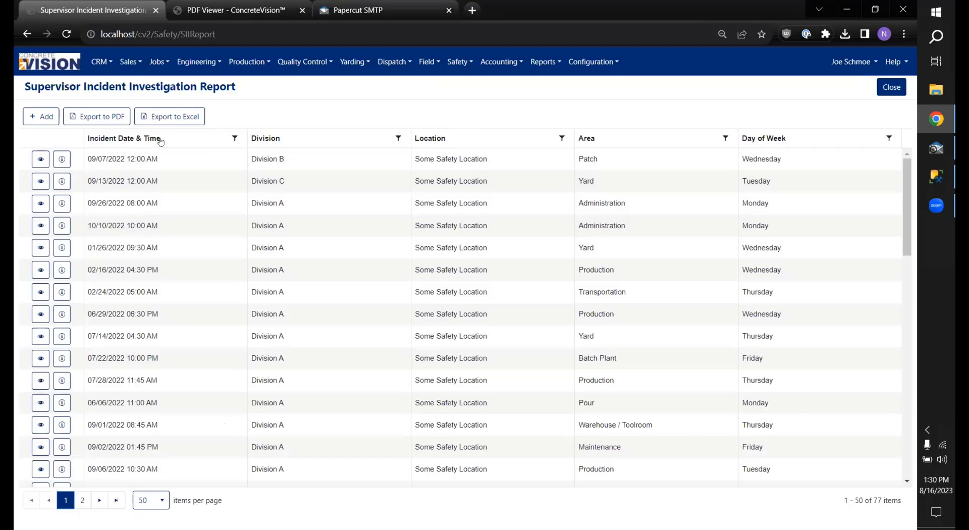
left_click(190, 139)
left_click(194, 138)
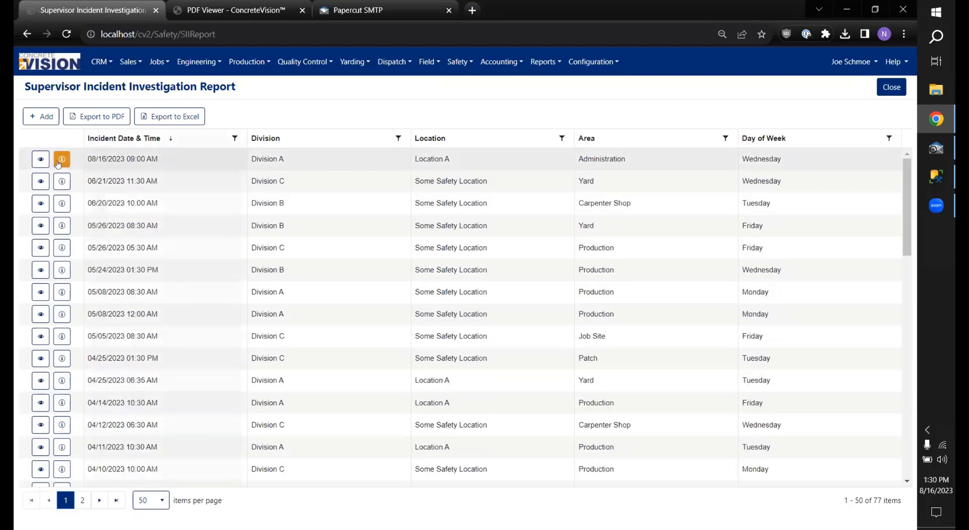
left_click(40, 160)
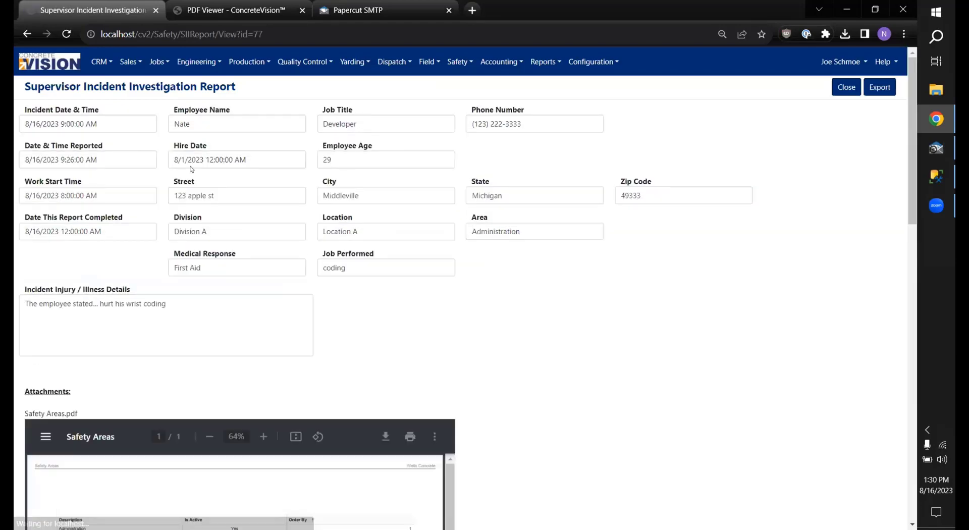
Step: Review every section of the submitted report and export it
scroll(400, 179, "down", 2)
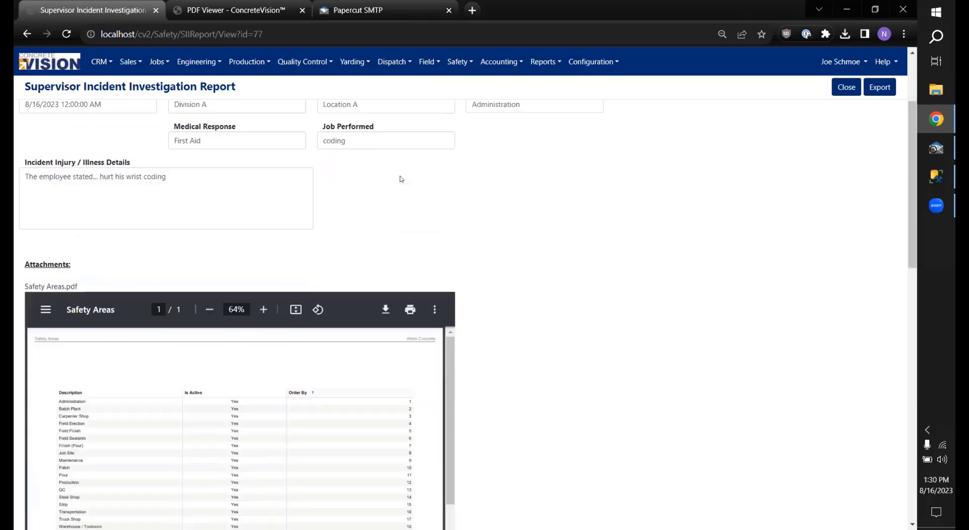
scroll(454, 174, "down", 1)
scroll(404, 164, "up", 3)
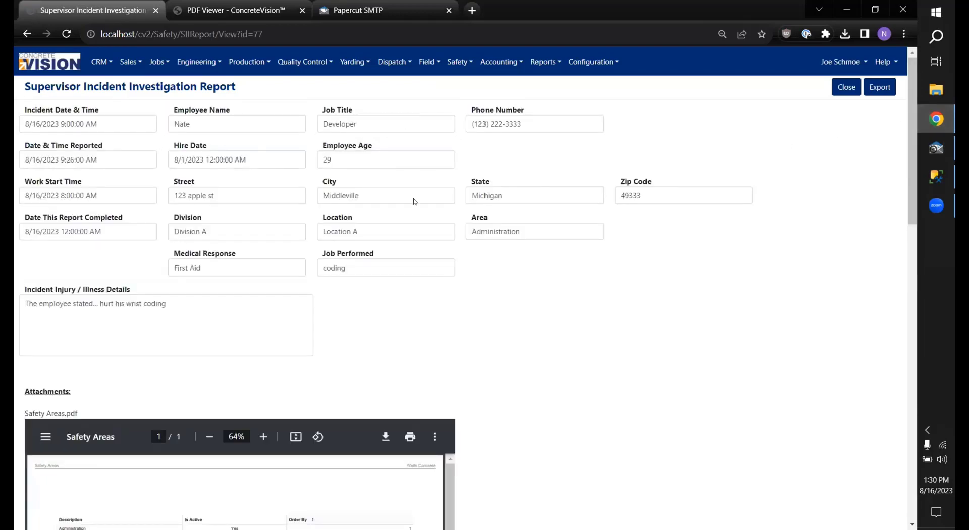
scroll(415, 203, "down", 2)
scroll(505, 220, "down", 4)
scroll(284, 233, "up", 2)
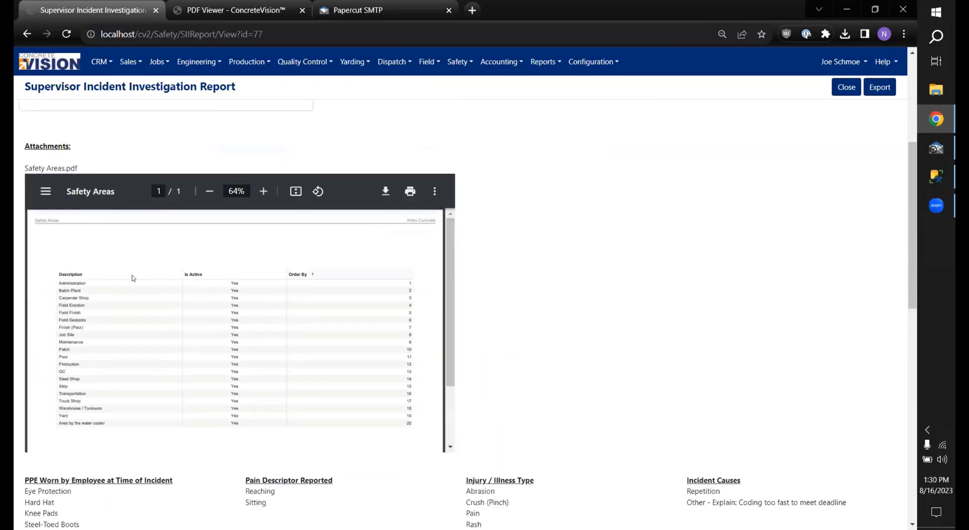
scroll(333, 278, "down", 2)
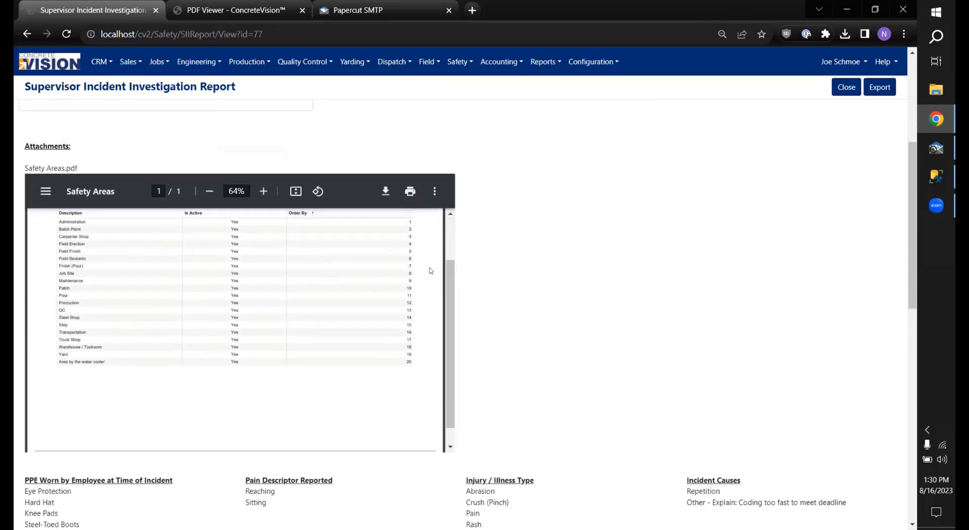
scroll(434, 272, "up", 1)
scroll(438, 273, "down", 5)
scroll(357, 301, "down", 1)
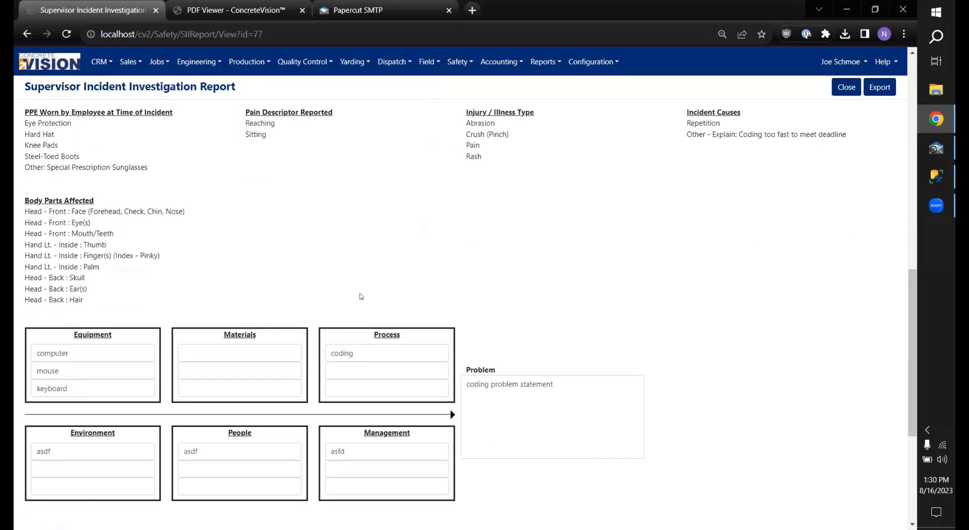
scroll(260, 271, "down", 3)
scroll(448, 296, "down", 1)
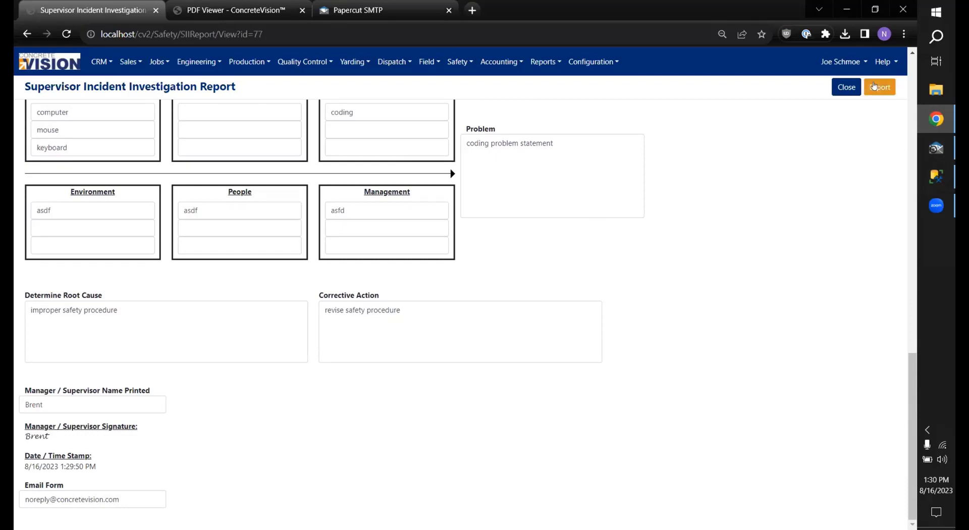
left_click(875, 87)
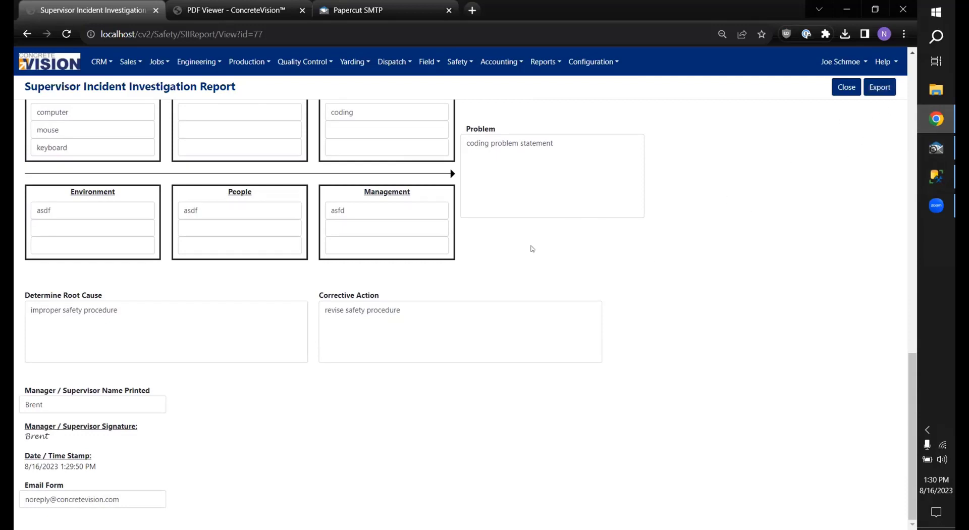
scroll(399, 319, "up", 7)
scroll(399, 319, "up", 6)
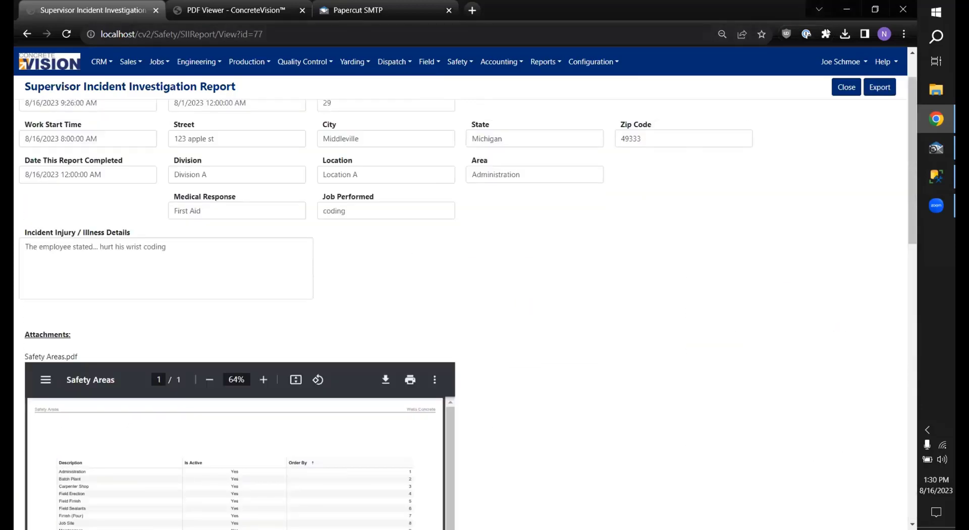
Step: Check the downloaded file, return to the SII Report list, and export it to Excel
left_click(848, 34)
left_click(850, 34)
left_click(457, 62)
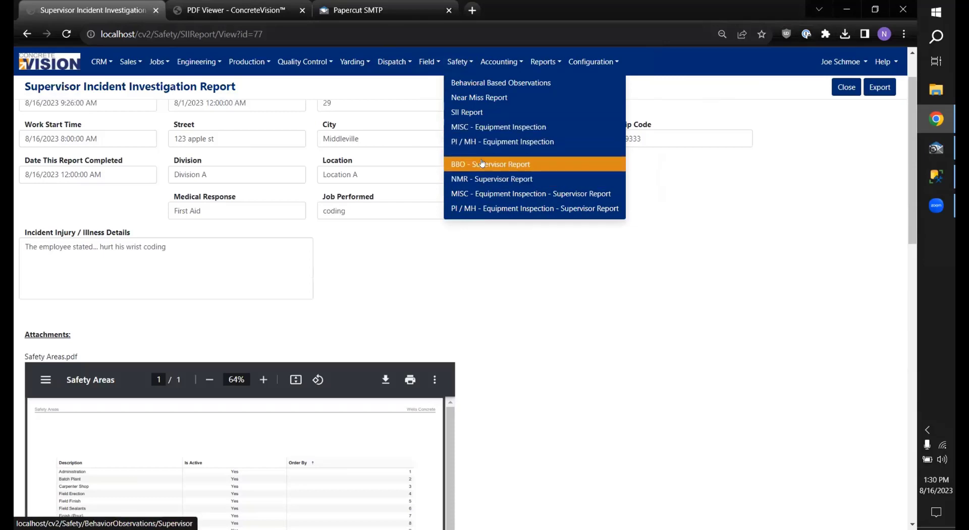
left_click(472, 113)
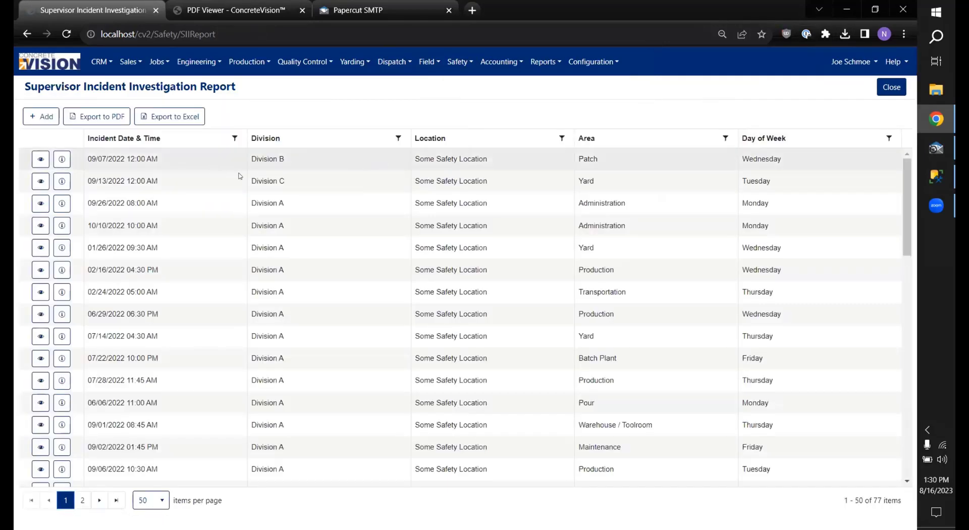
left_click(162, 117)
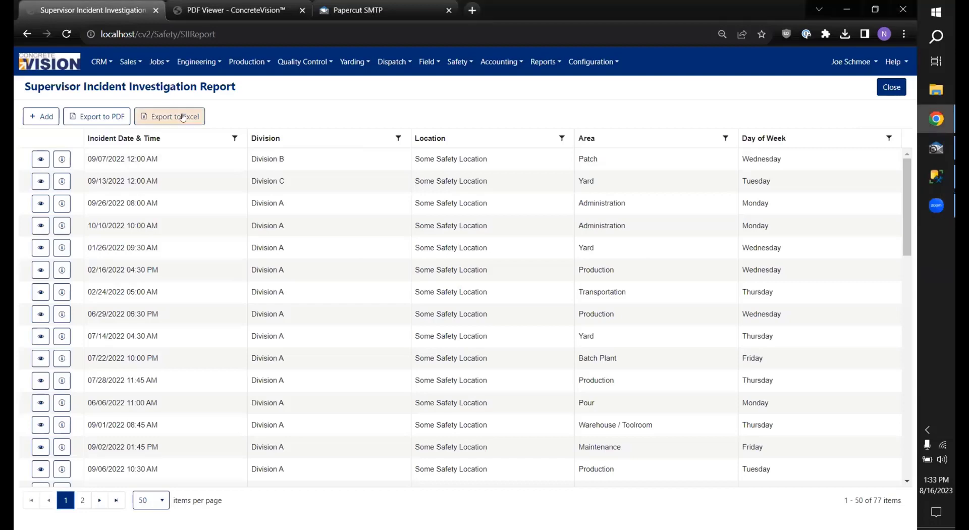
left_click(36, 156)
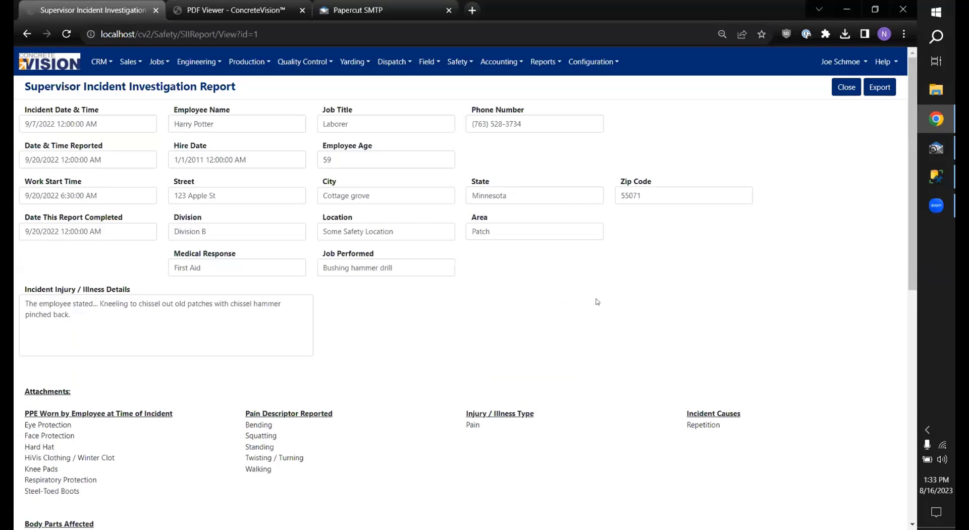
scroll(596, 274, "down", 1)
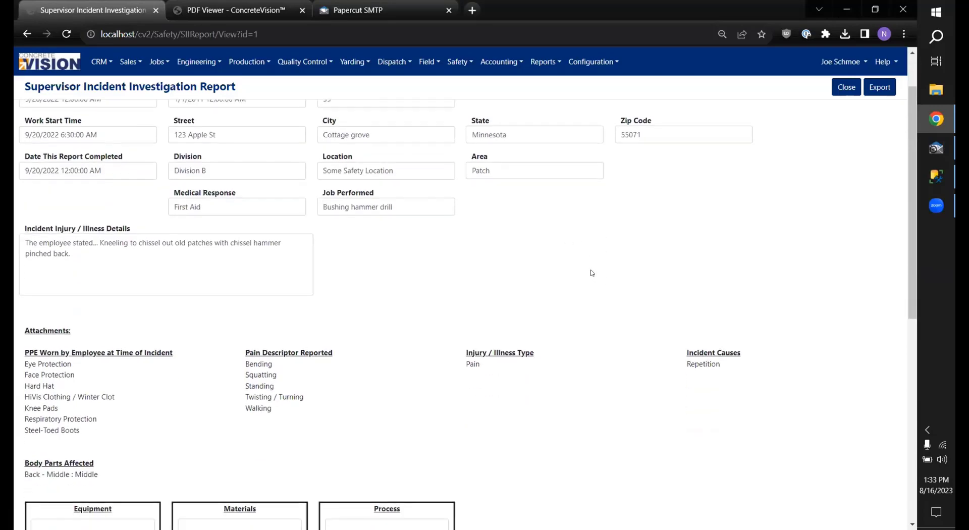
scroll(590, 273, "down", 6)
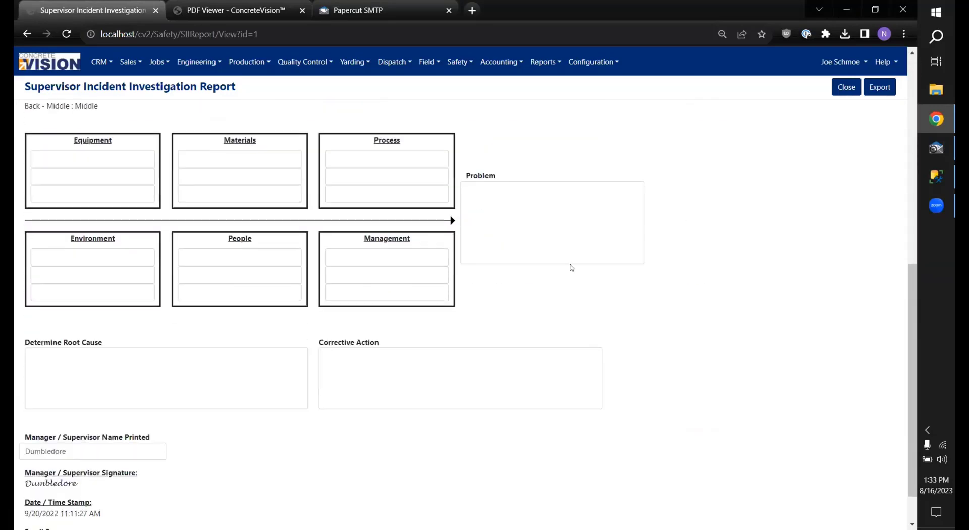
scroll(569, 267, "up", 3)
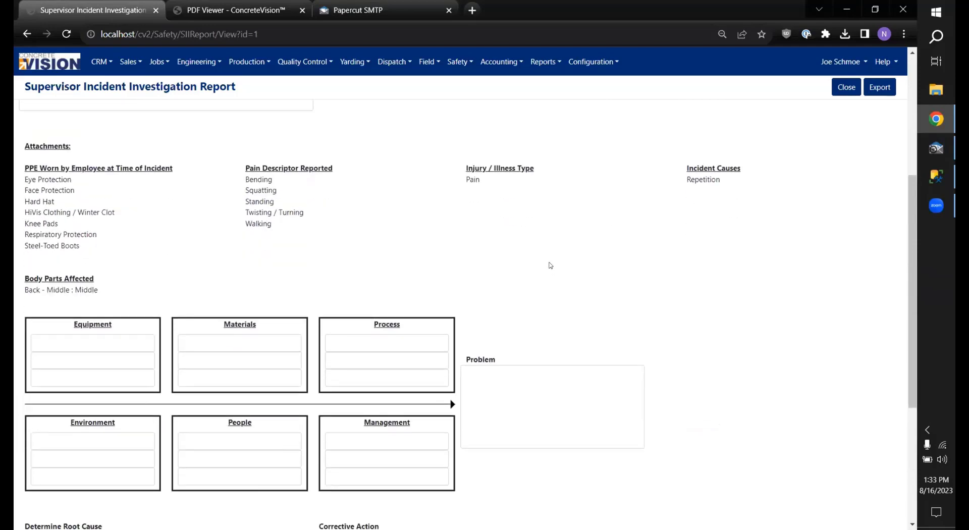
scroll(548, 266, "up", 3)
scroll(543, 264, "down", 6)
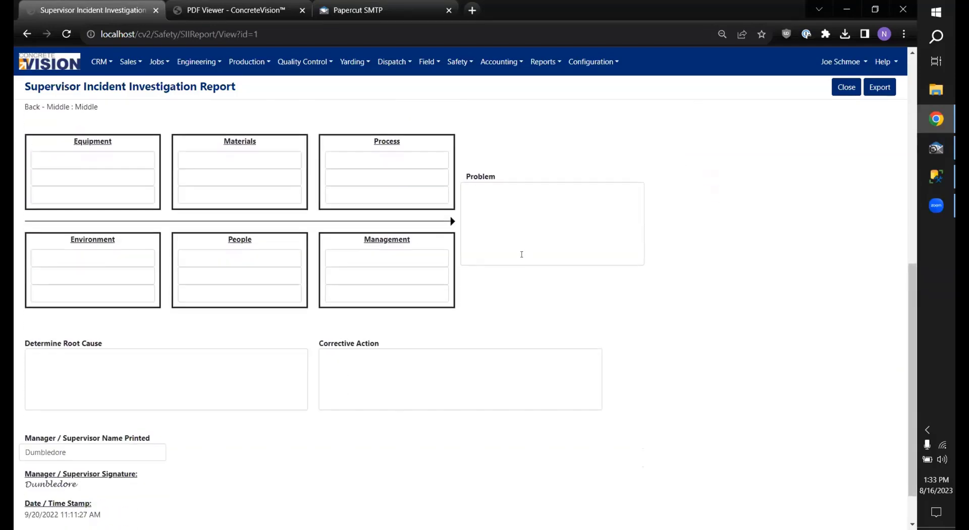
scroll(536, 264, "up", 4)
left_click(459, 62)
left_click(462, 103)
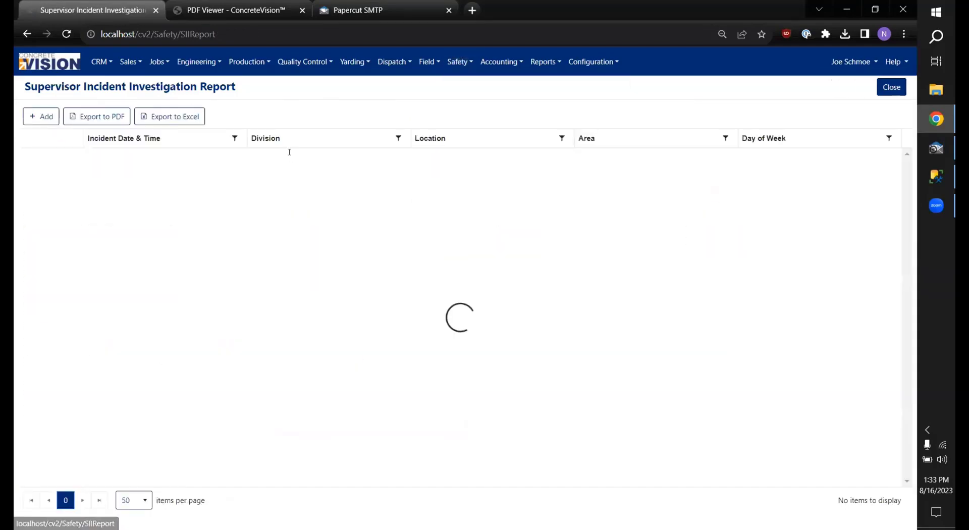
Step: Start a new SII report and scroll through its blank body diagrams and injury lists
left_click(45, 119)
scroll(276, 334, "down", 2)
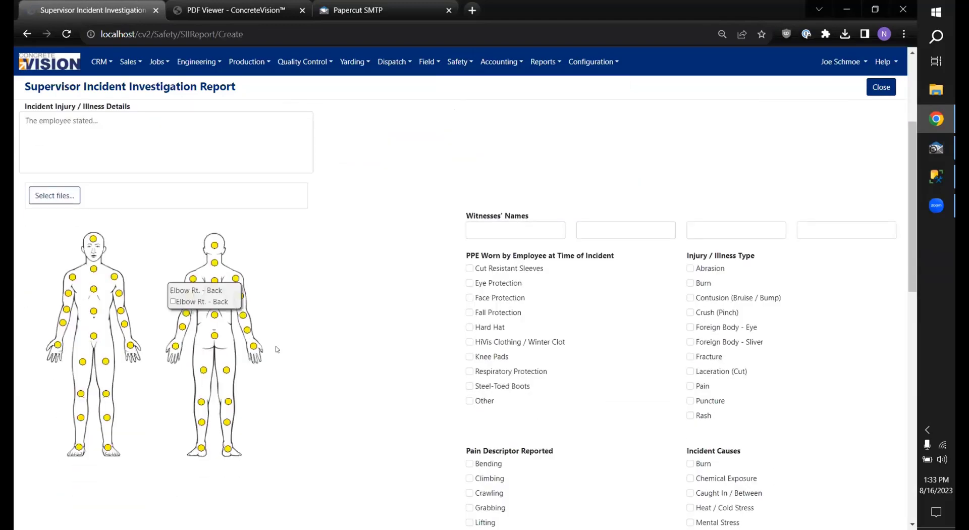
scroll(297, 324, "down", 1)
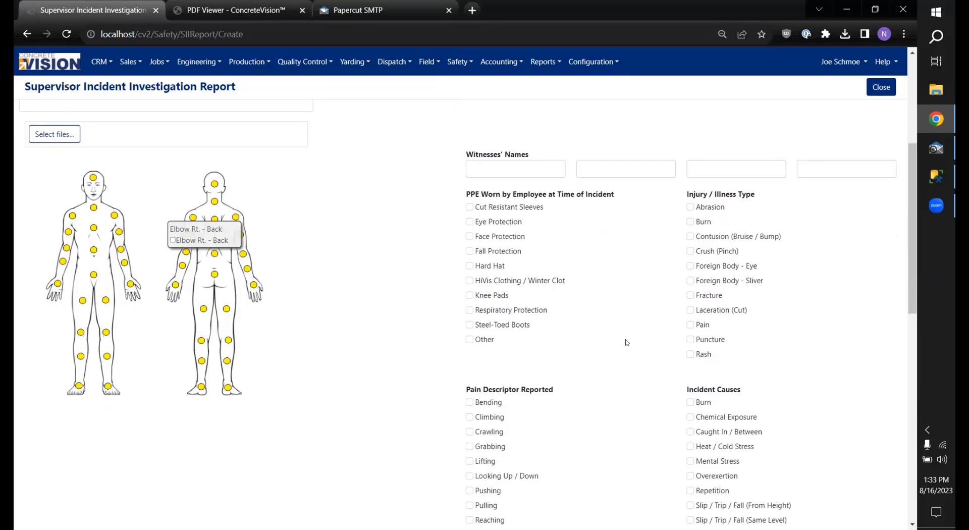
scroll(578, 358, "down", 1)
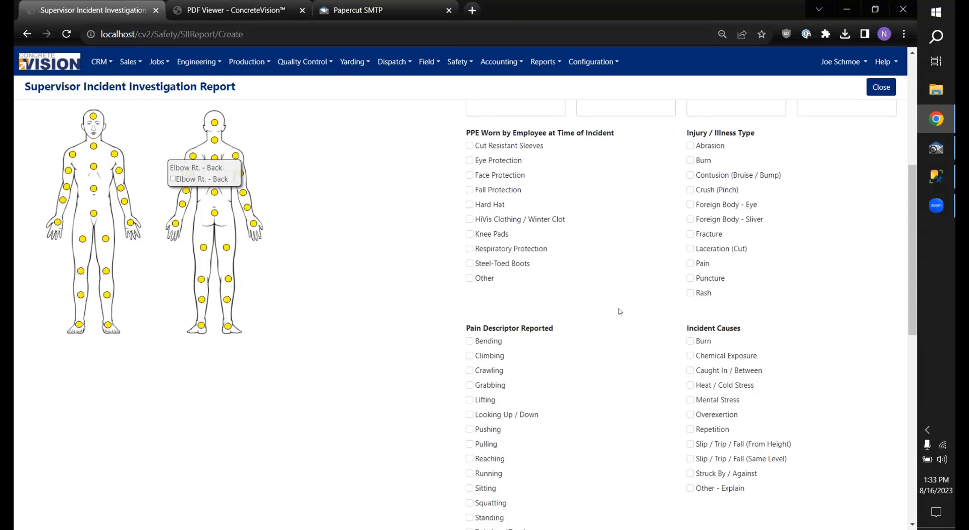
scroll(614, 303, "down", 1)
scroll(603, 301, "down", 1)
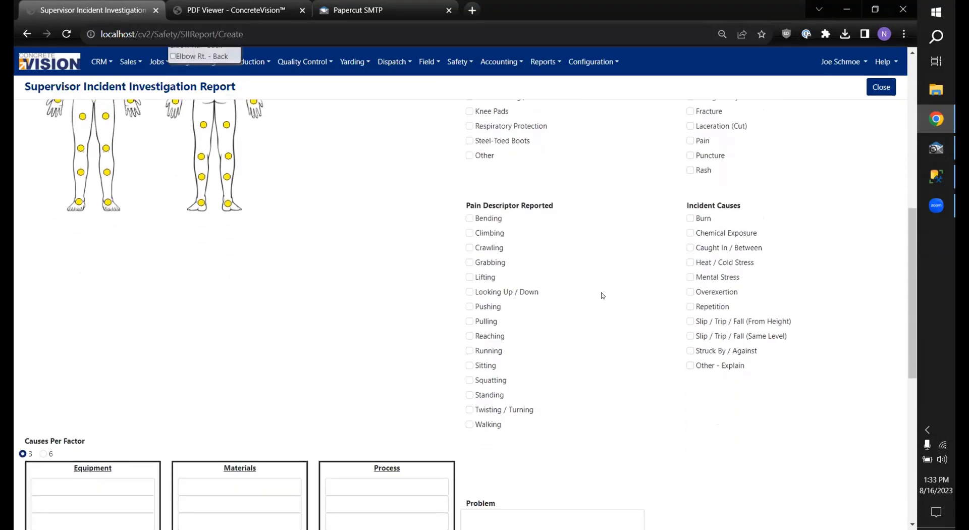